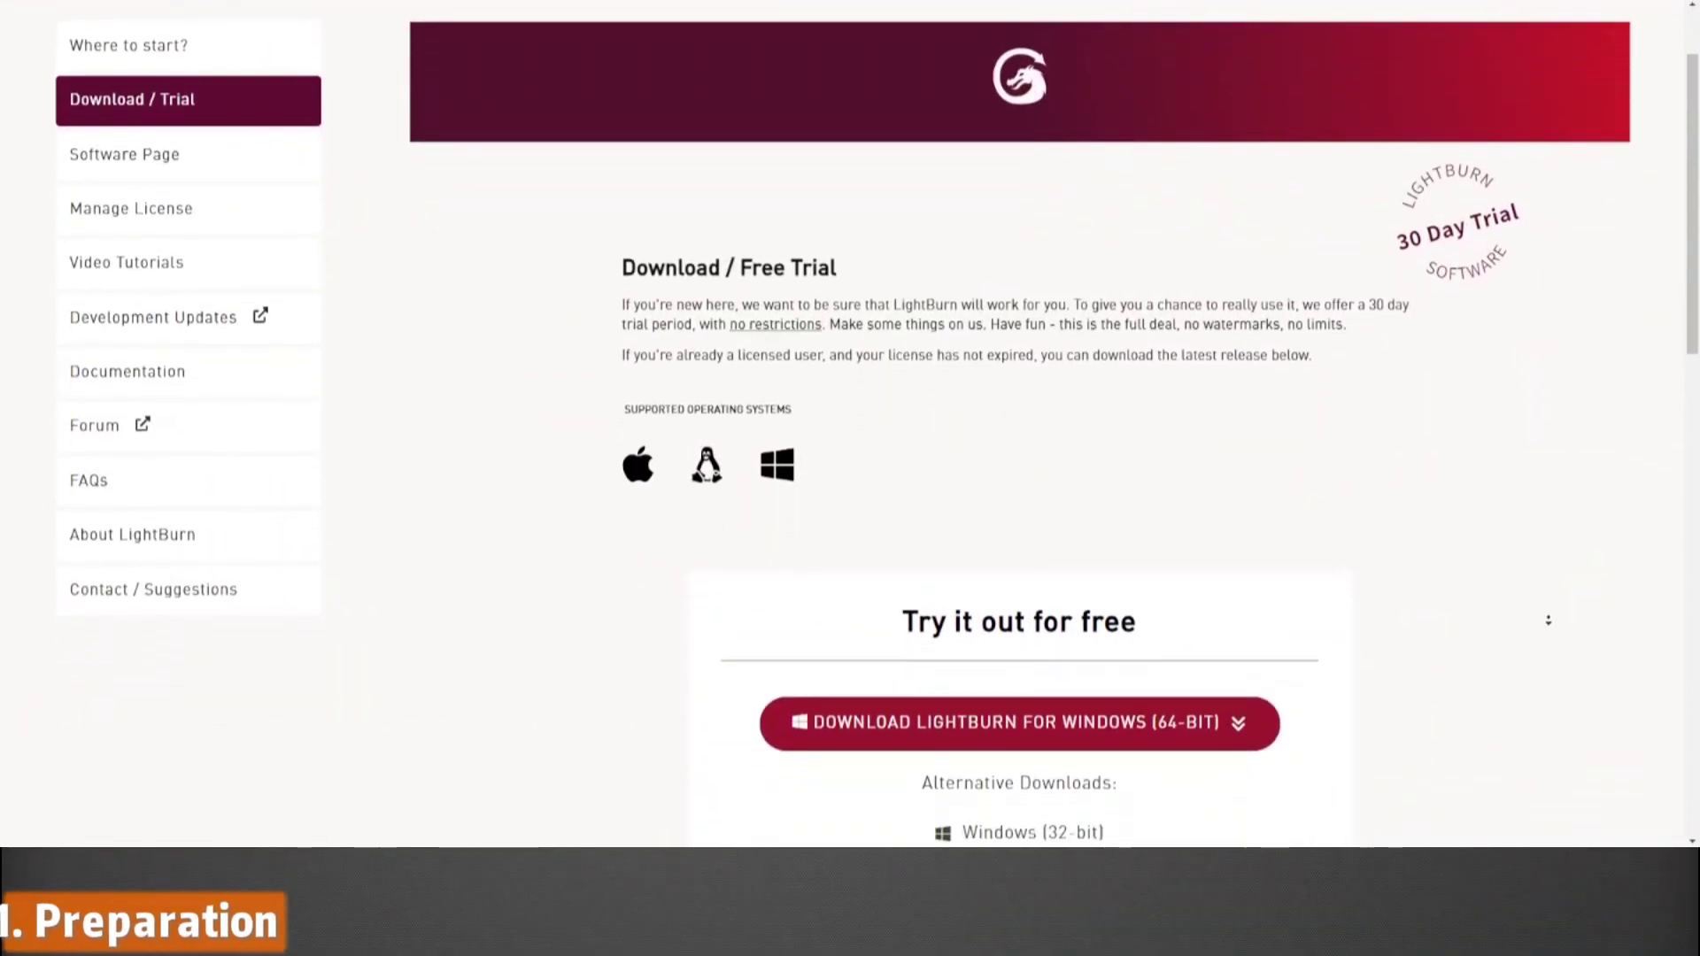
# - Scroll the LightBurn download page past Alternative Downloads, Past Releases and Public Betas to the footer
pyautogui.scroll(-5, 1549, 623)
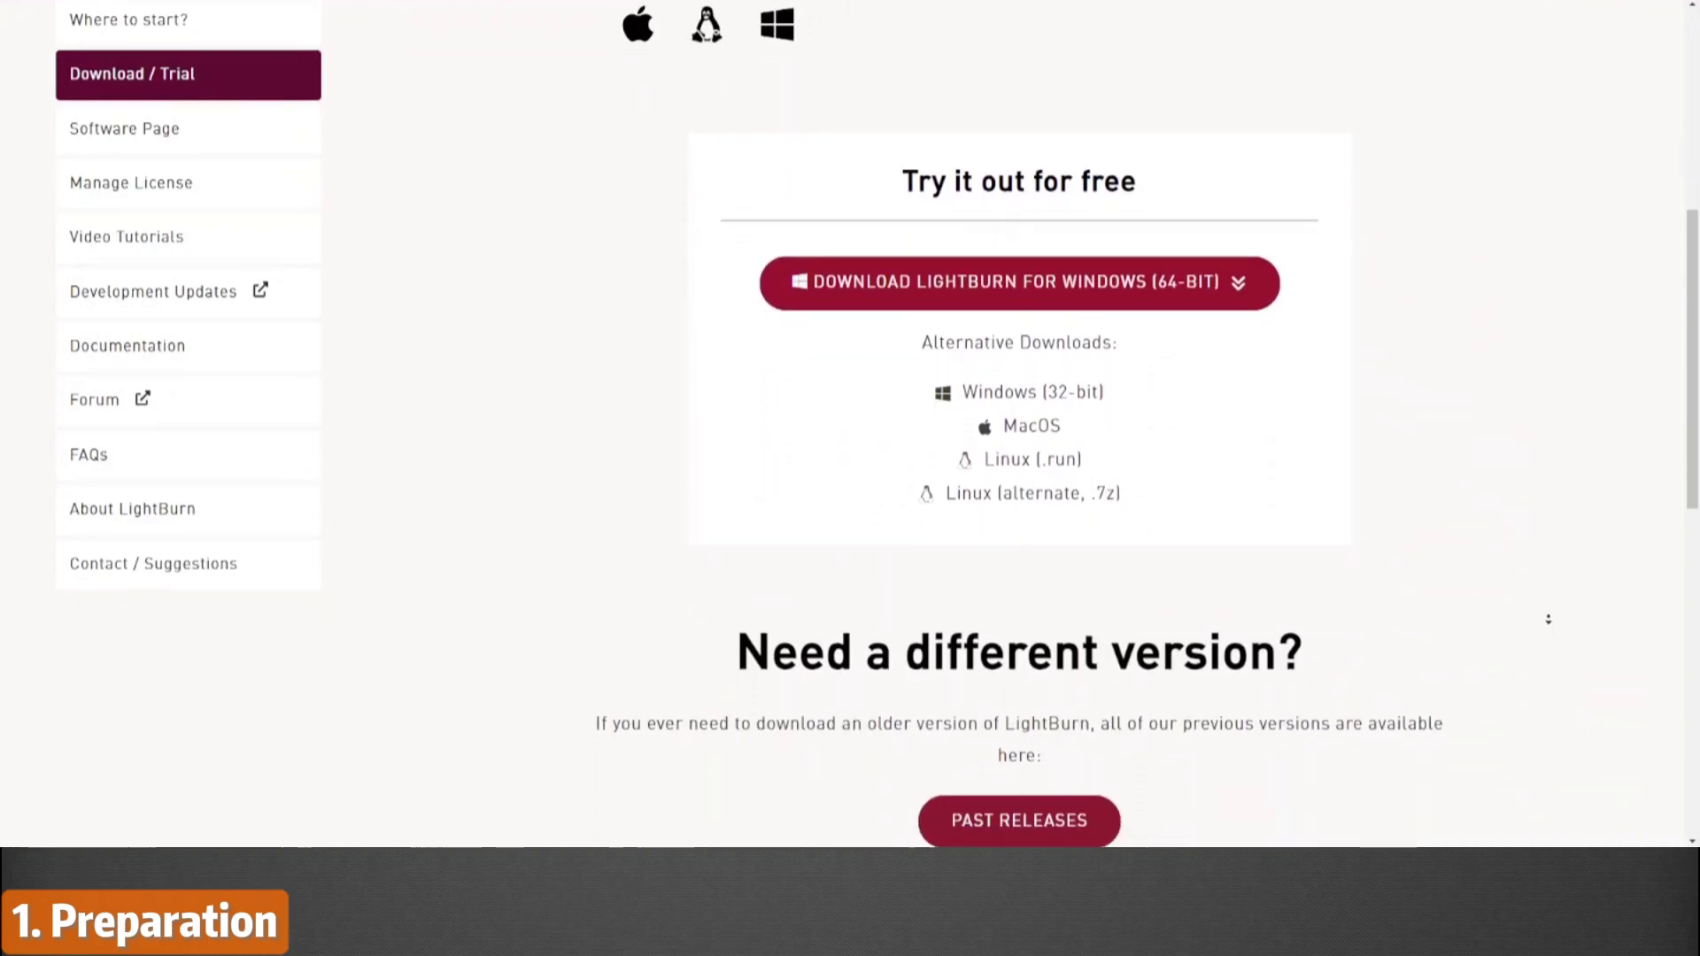
pyautogui.scroll(-5, 1548, 619)
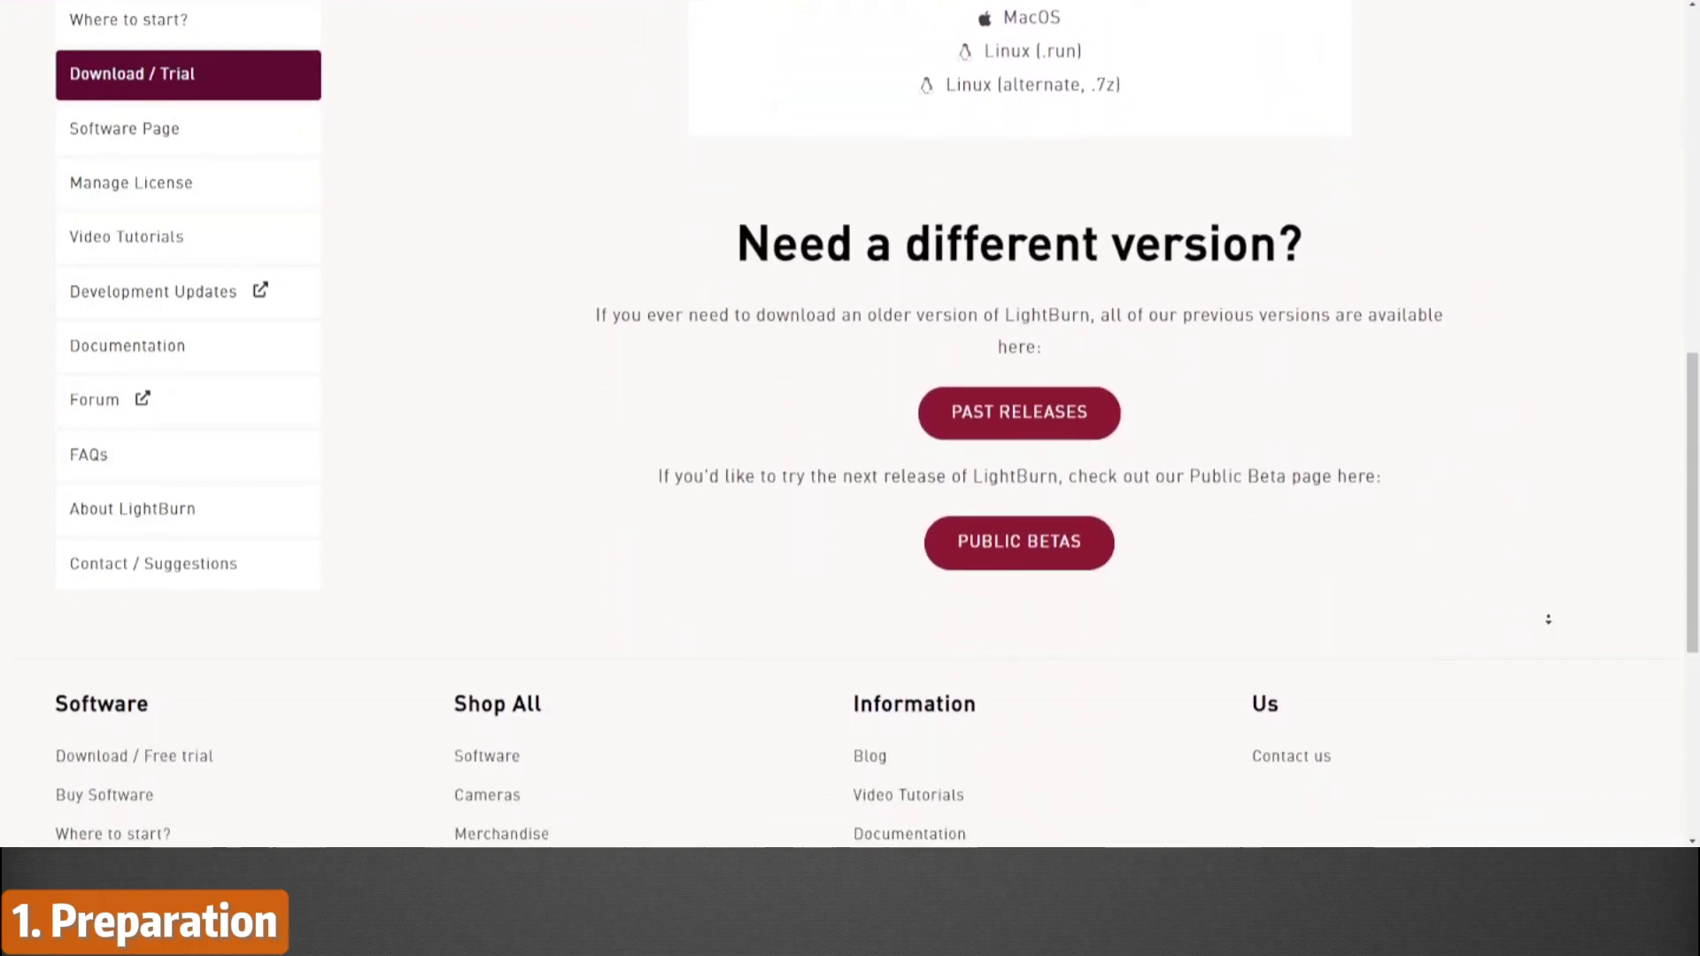
pyautogui.scroll(-2, 1548, 620)
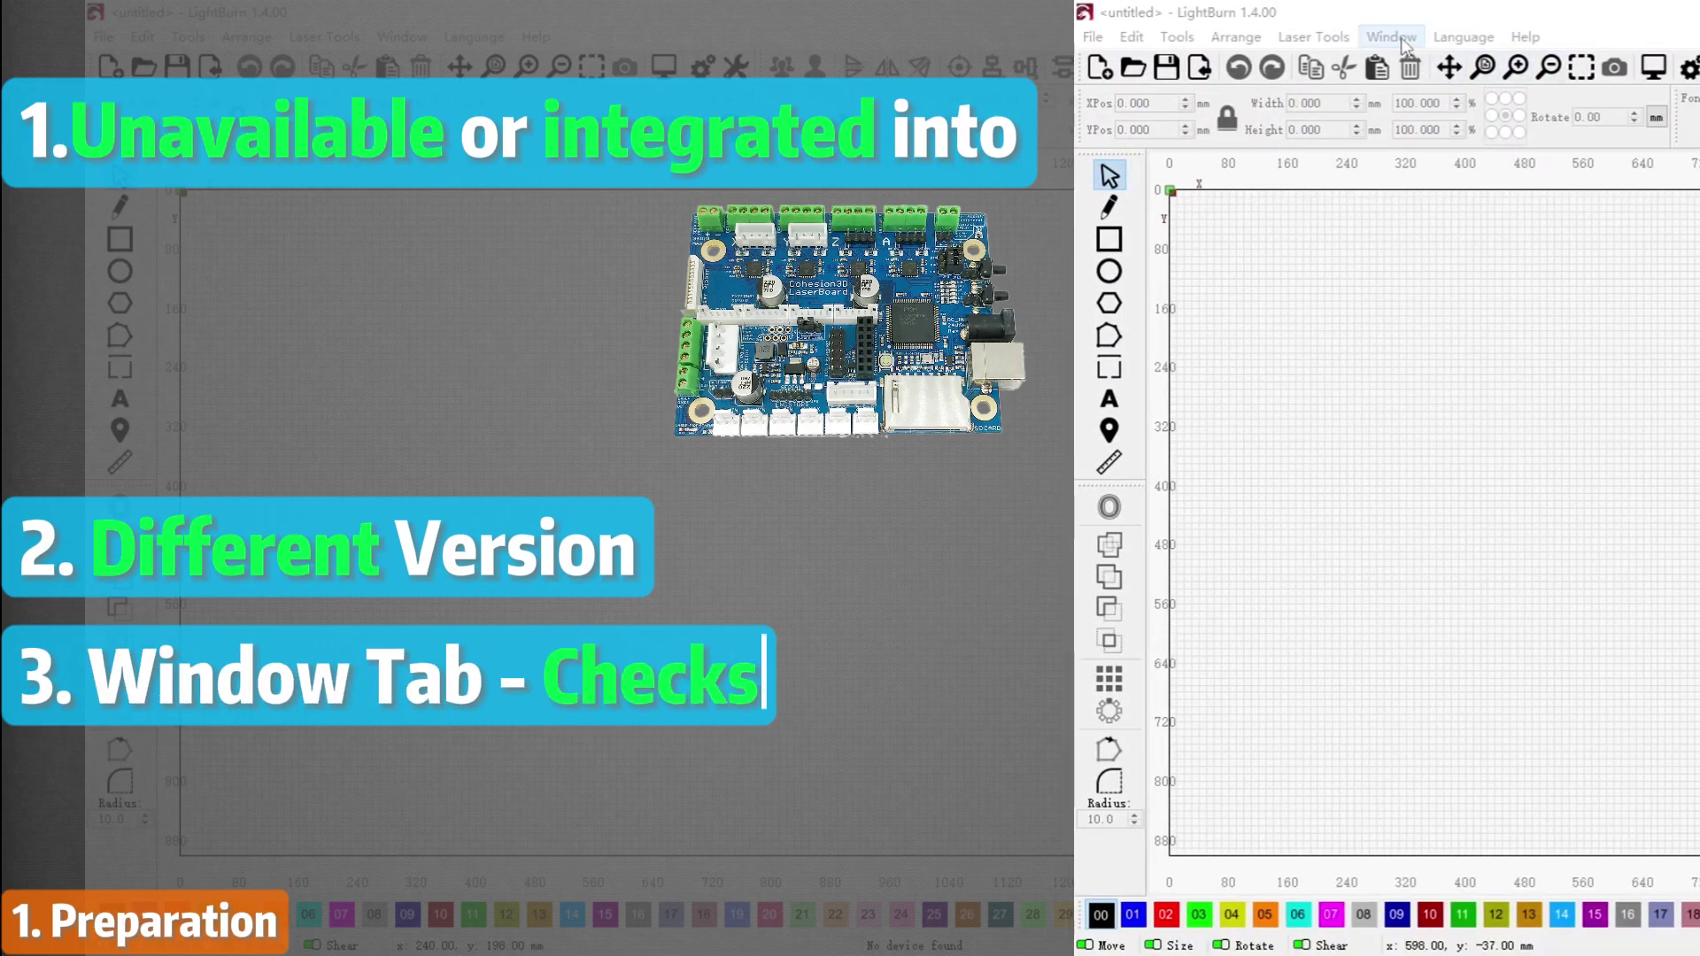
pyautogui.click(1403, 38)
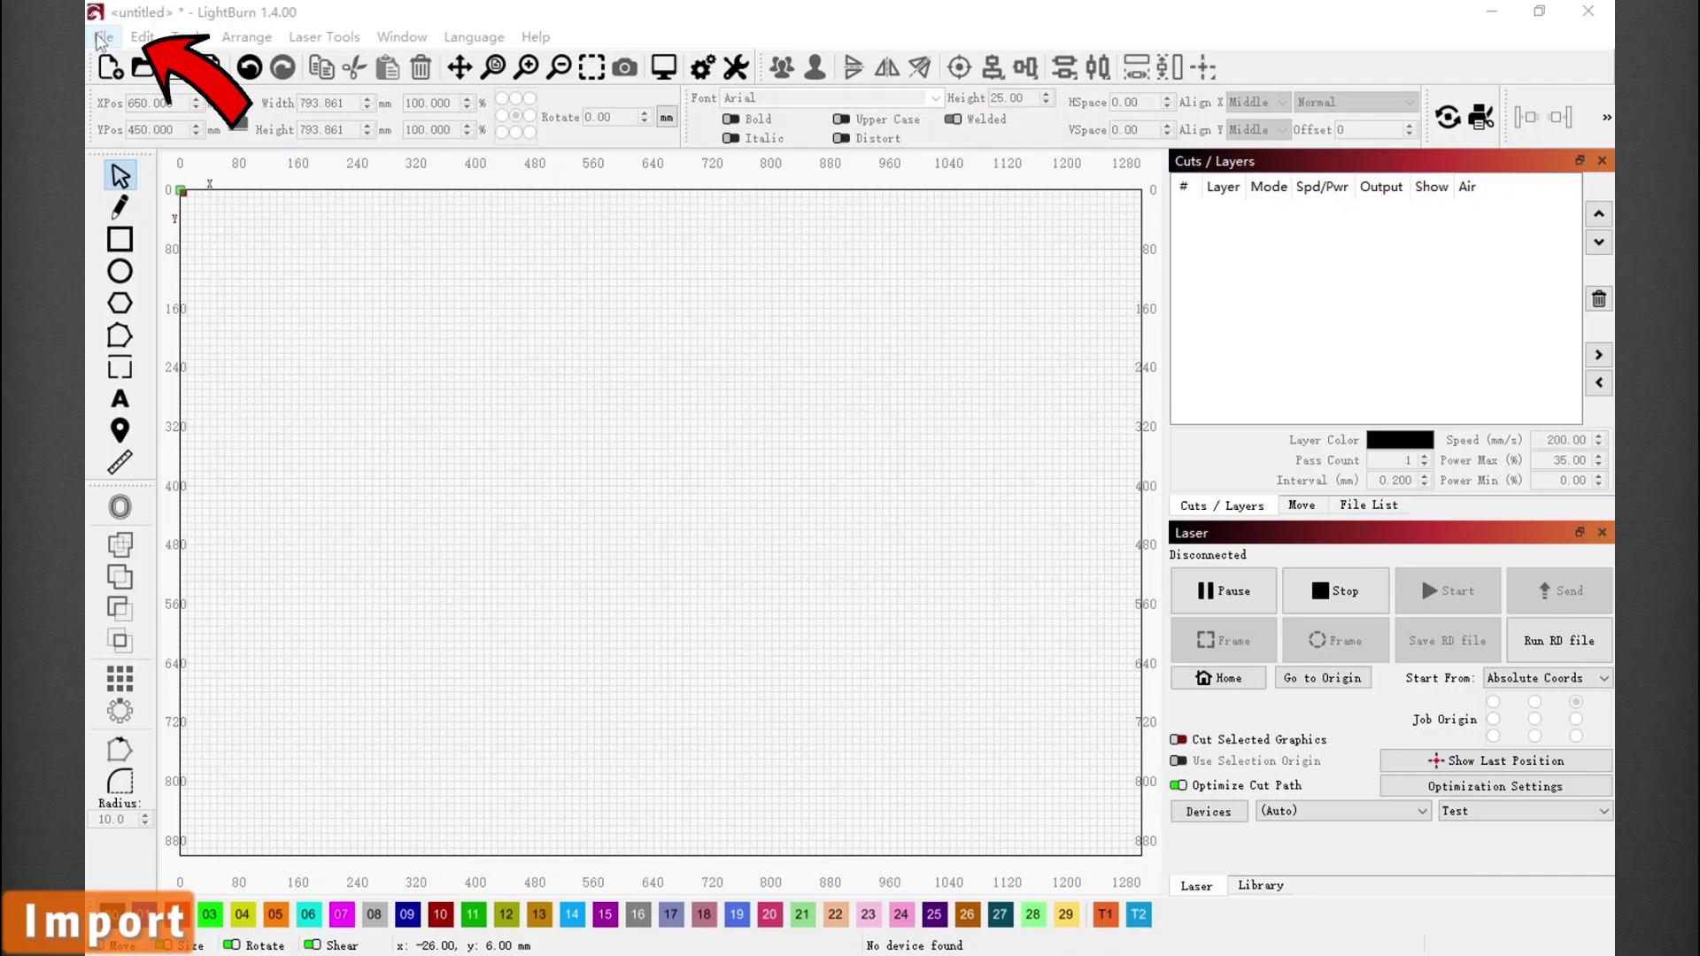
# - Import Test-Image-LightBurn.jpg onto the canvas and select the new TestImage photo
pyautogui.click(104, 36)
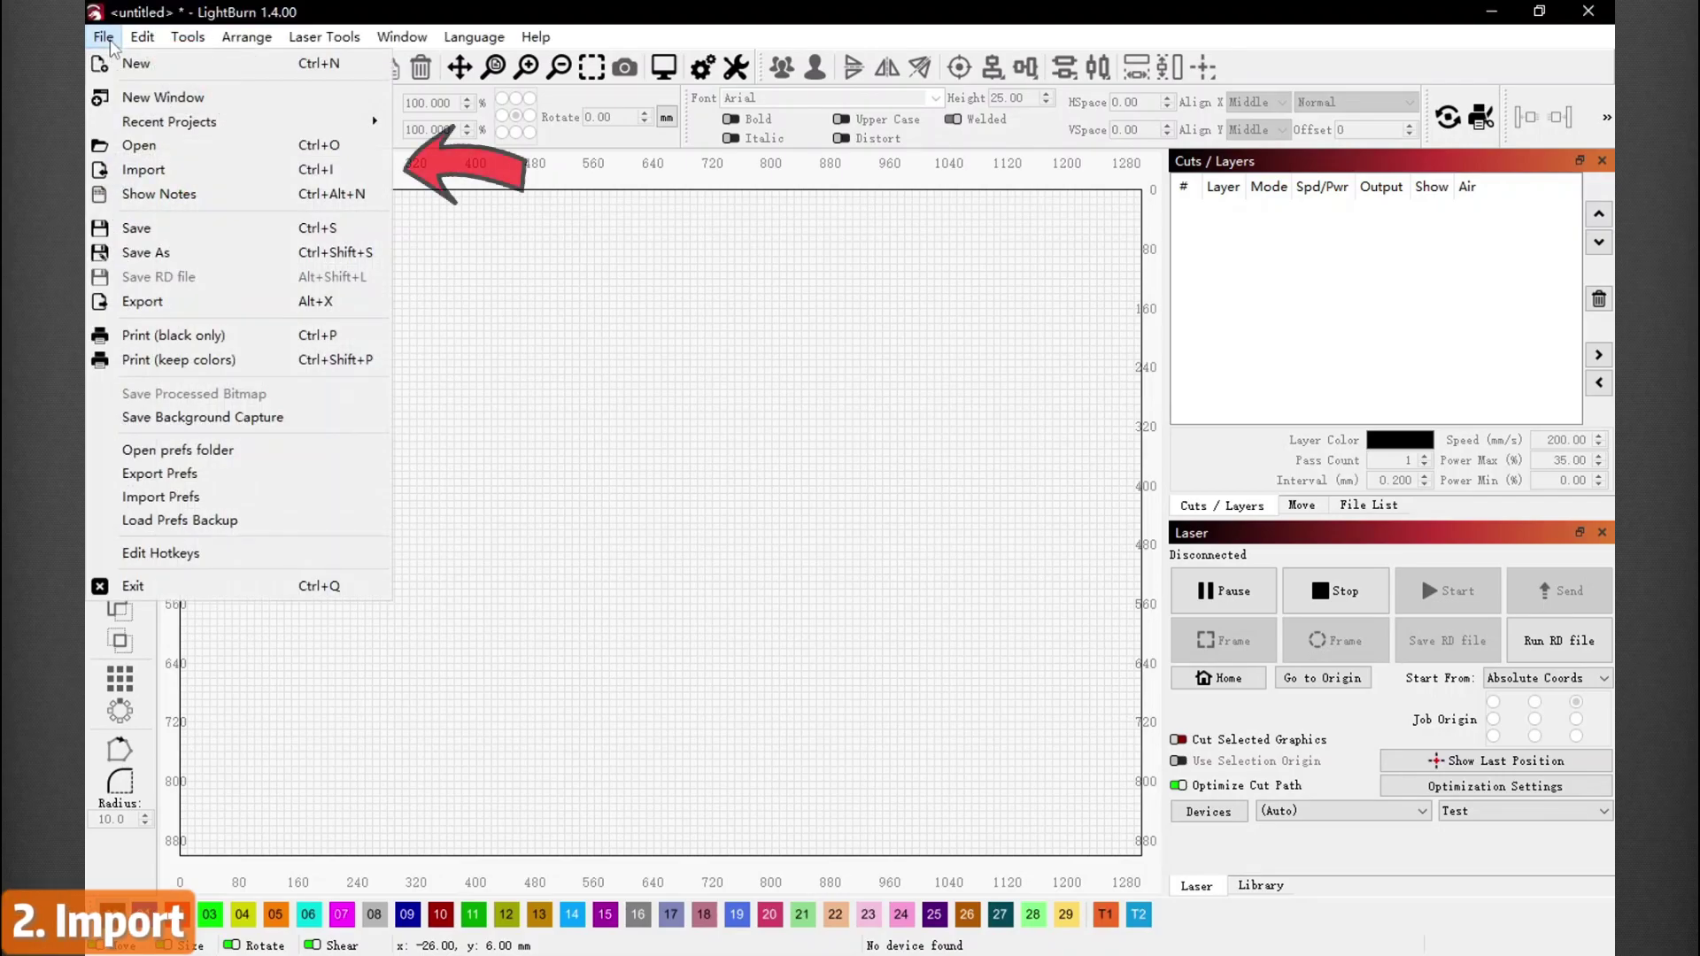
pyautogui.click(160, 167)
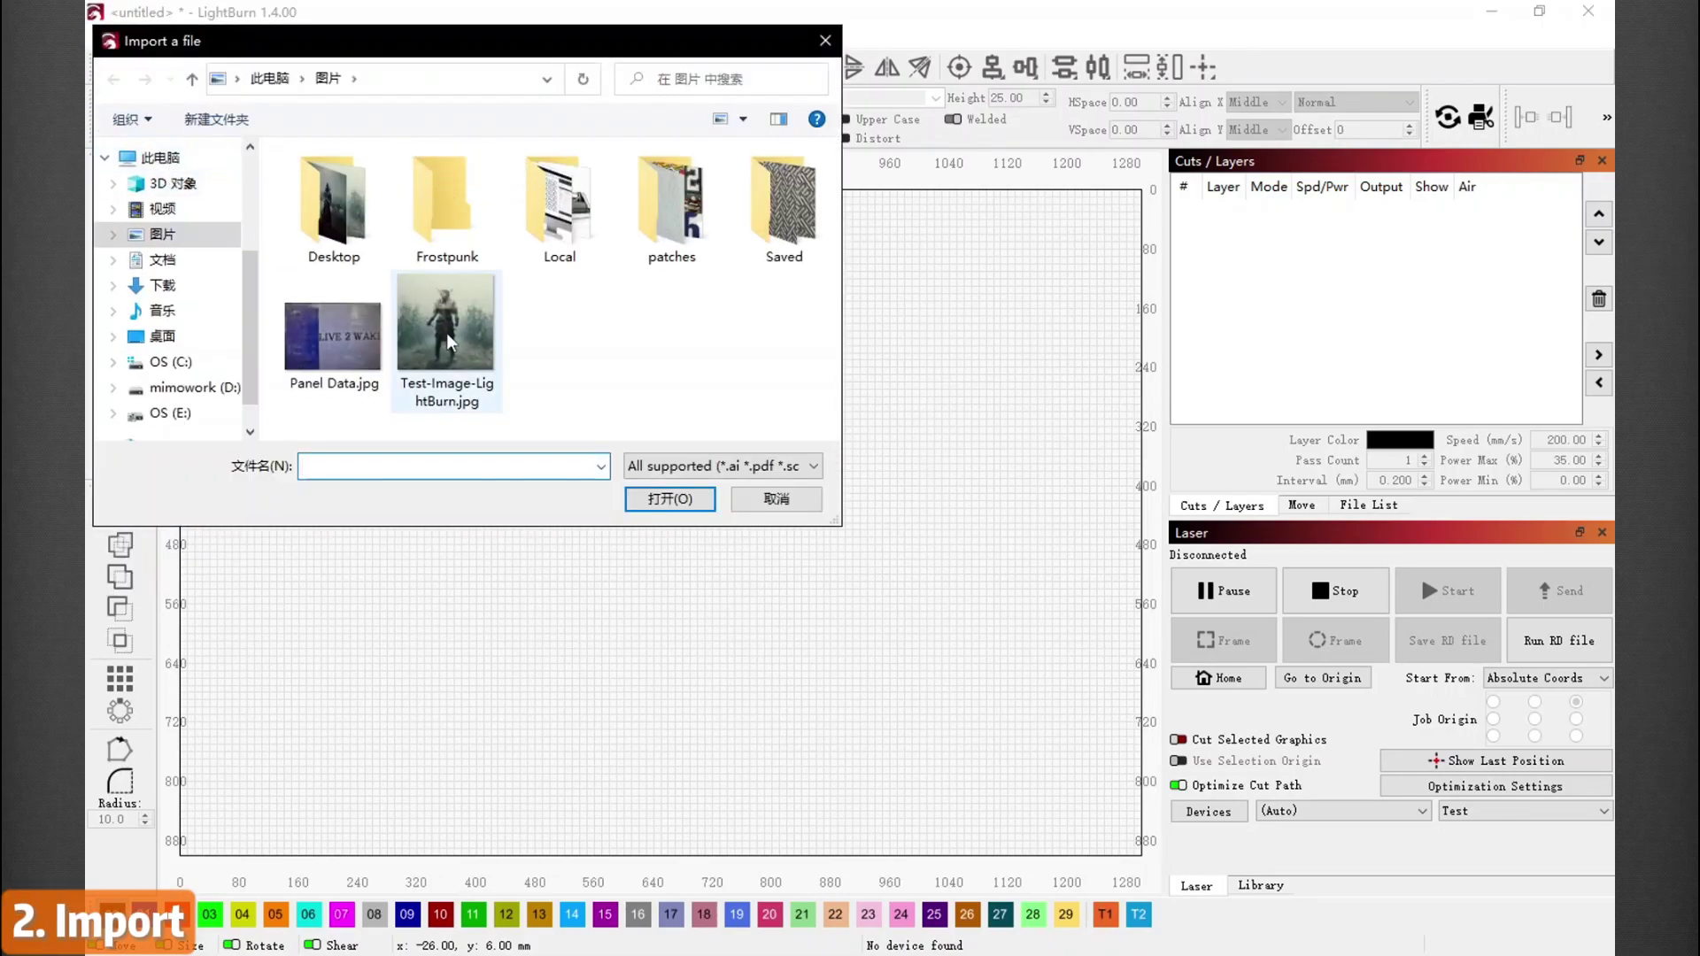
pyautogui.click(446, 336)
pyautogui.click(670, 498)
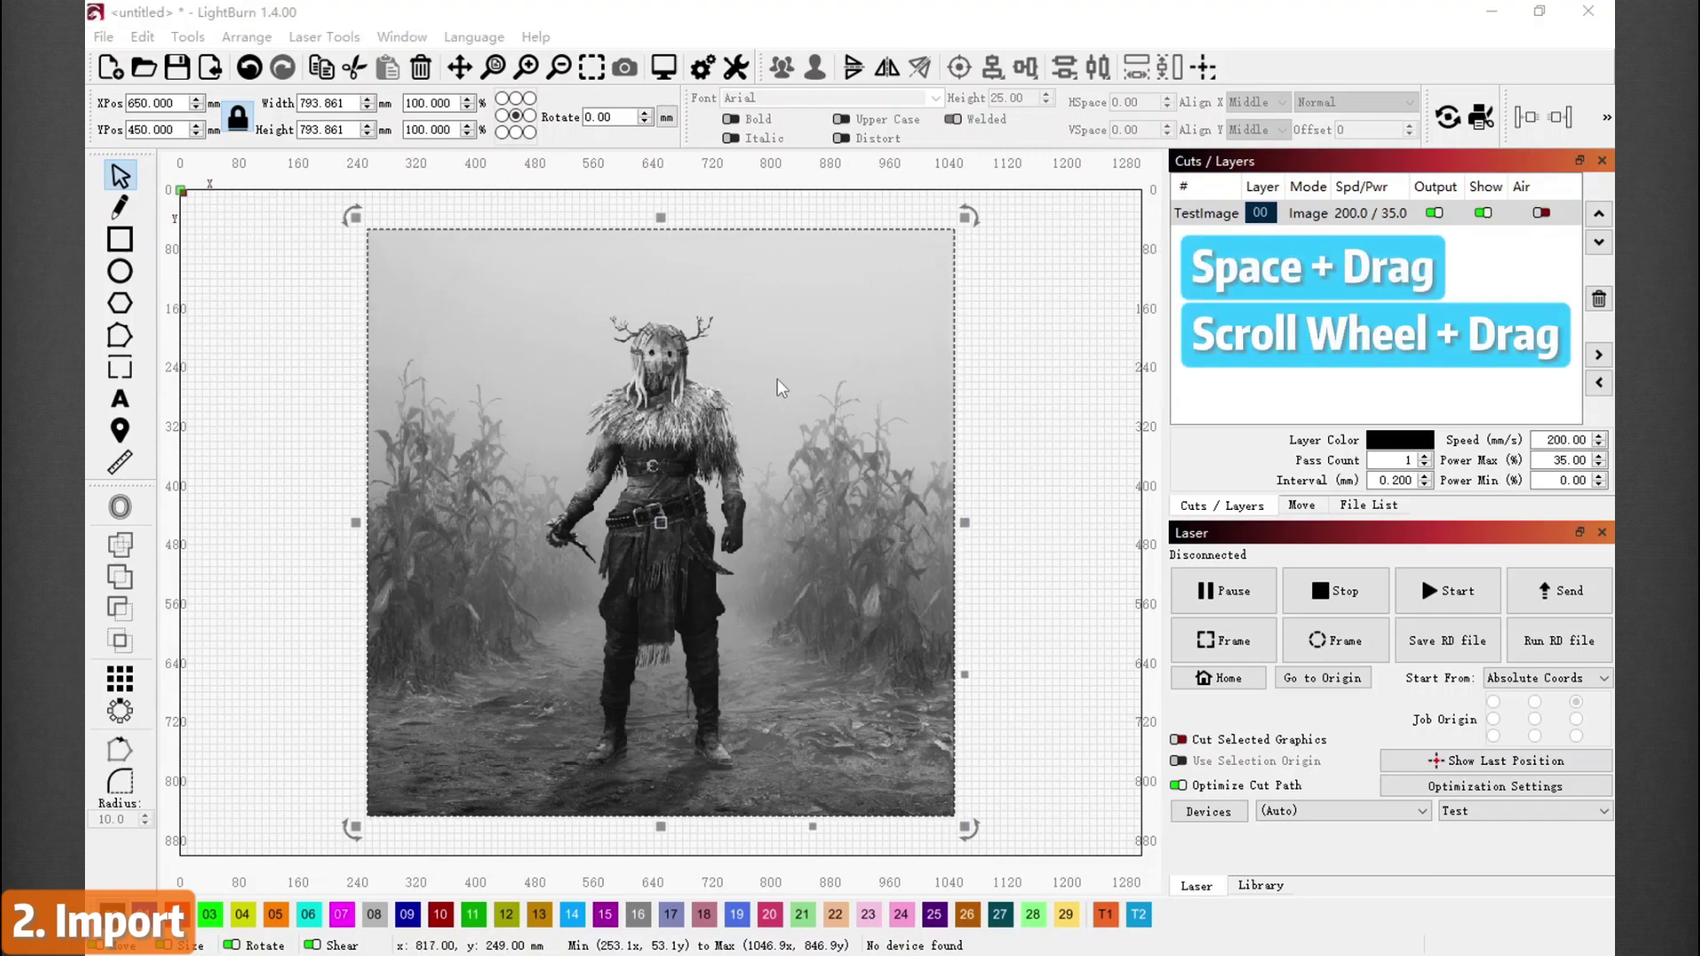
pyautogui.moveTo(634, 390)
pyautogui.mouseDown()
pyautogui.moveTo(566, 345)
pyautogui.moveTo(688, 511)
pyautogui.moveTo(816, 382)
pyautogui.moveTo(755, 344)
pyautogui.moveTo(670, 401)
pyautogui.moveTo(651, 382)
pyautogui.mouseUp()
pyautogui.moveTo(699, 465)
pyautogui.mouseDown()
pyautogui.moveTo(641, 449)
pyautogui.moveTo(796, 477)
pyautogui.moveTo(685, 469)
pyautogui.mouseUp()
pyautogui.click(680, 461)
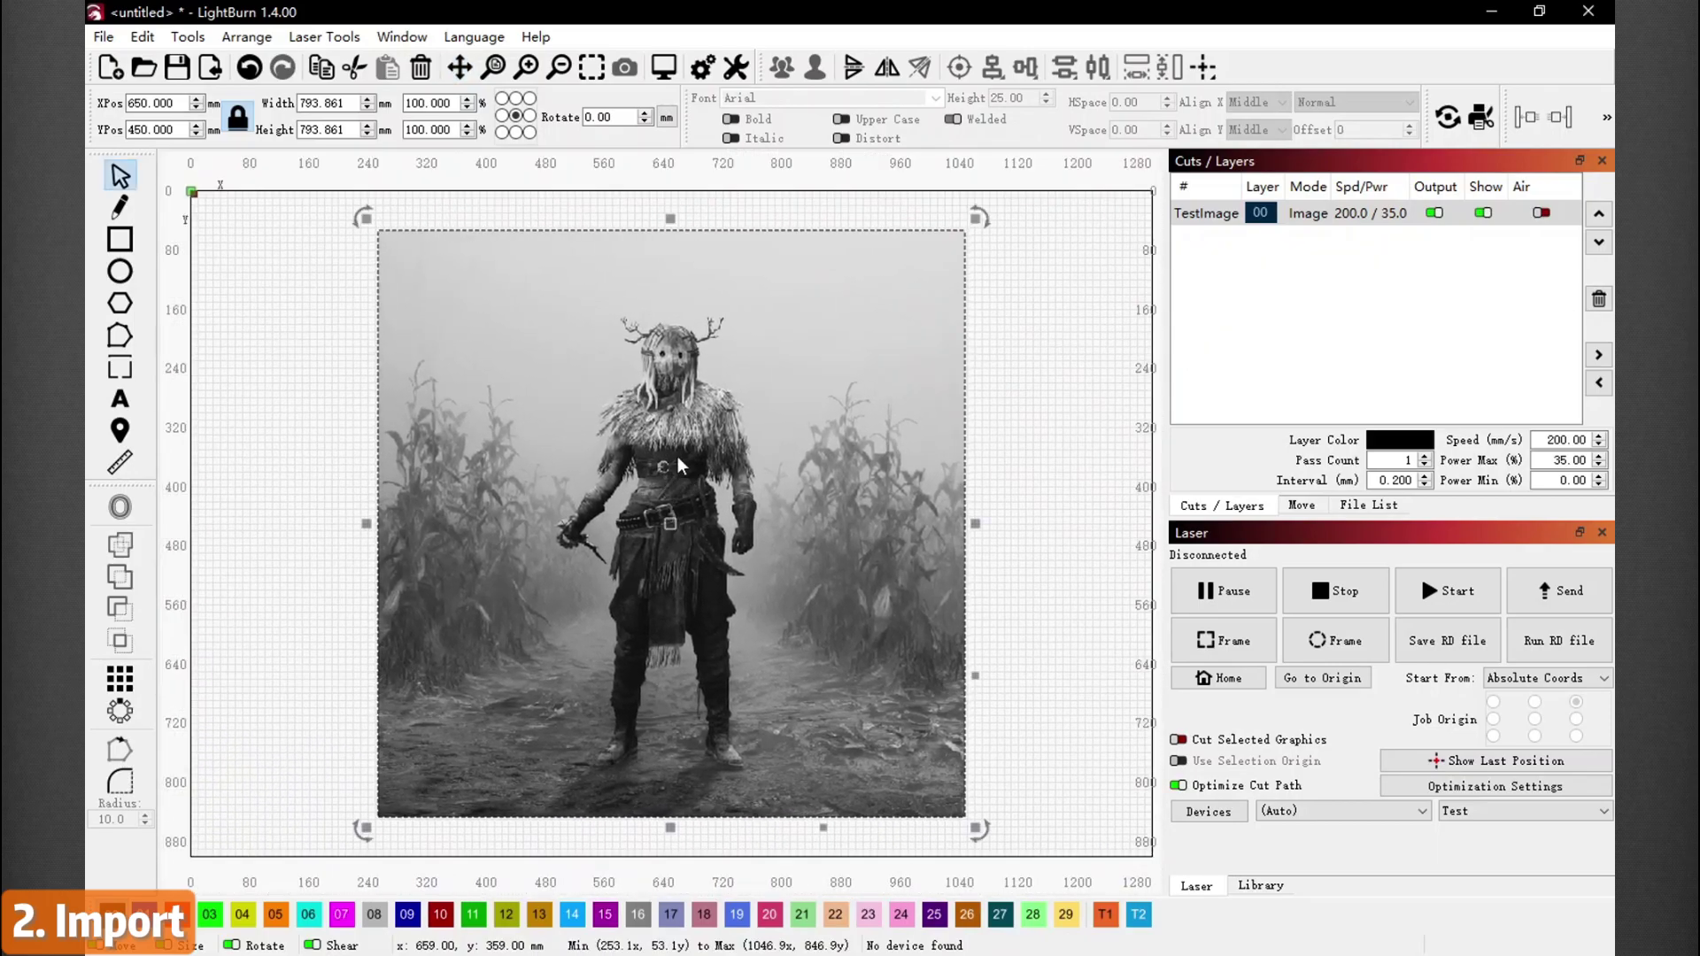
pyautogui.scroll(8, 667, 450)
pyautogui.scroll(-8, 667, 450)
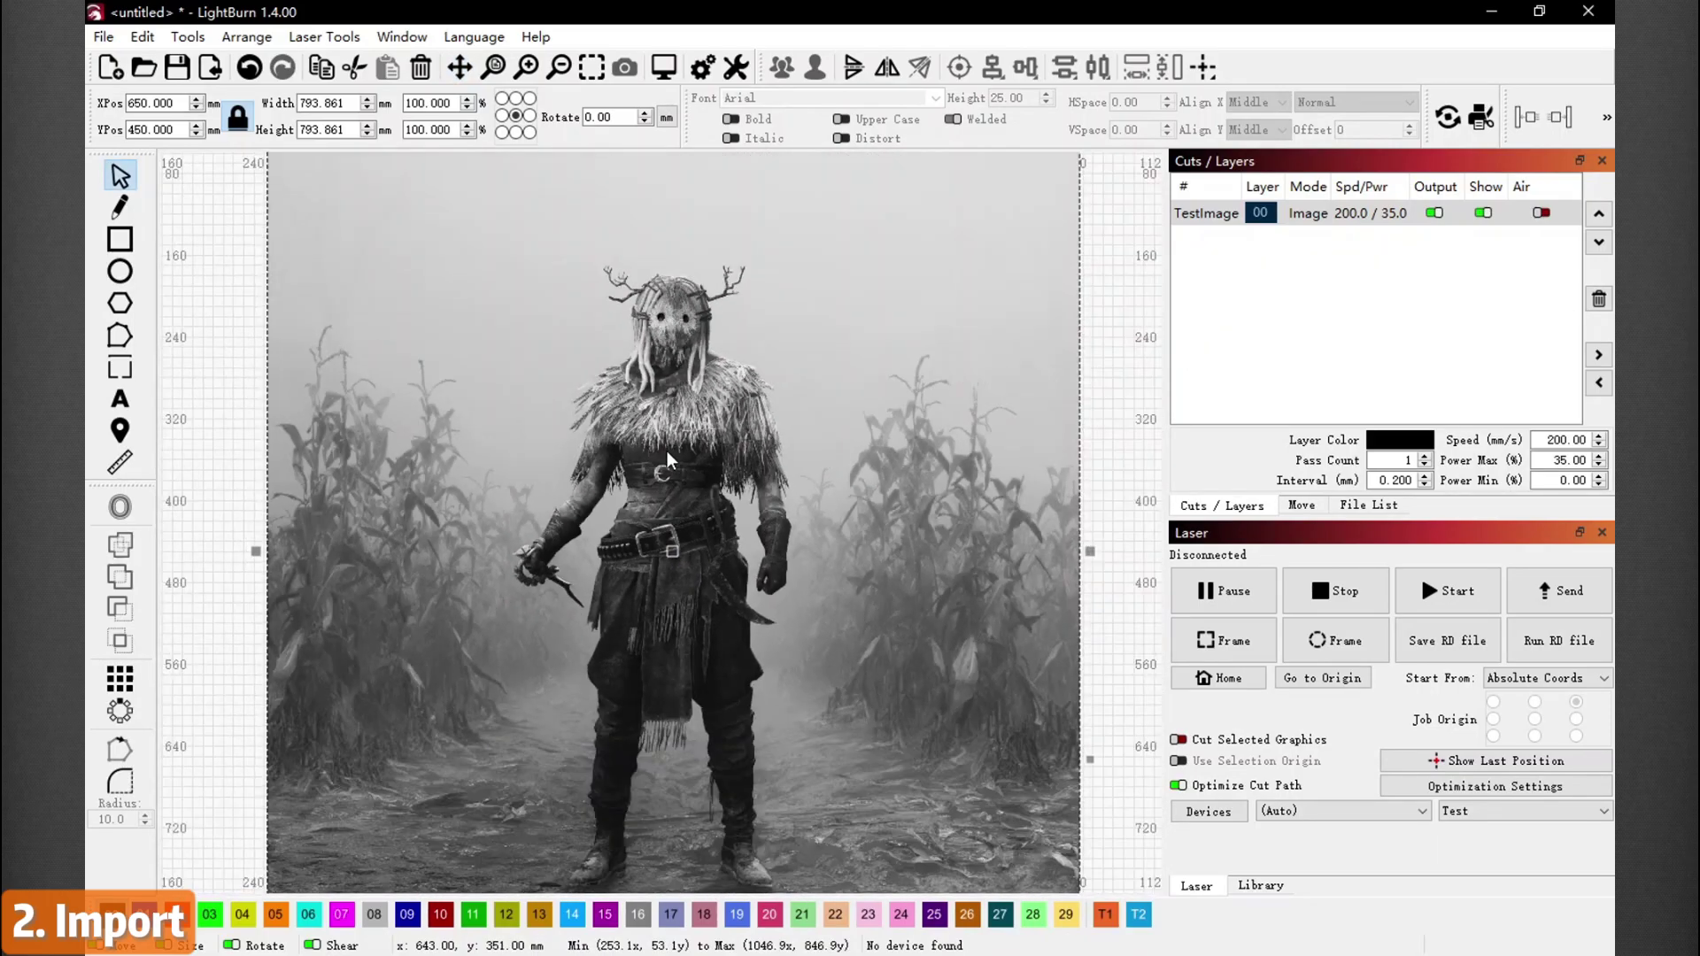
# - Draw two rectangles around the photo and an ellipse to its upper left
pyautogui.click(120, 239)
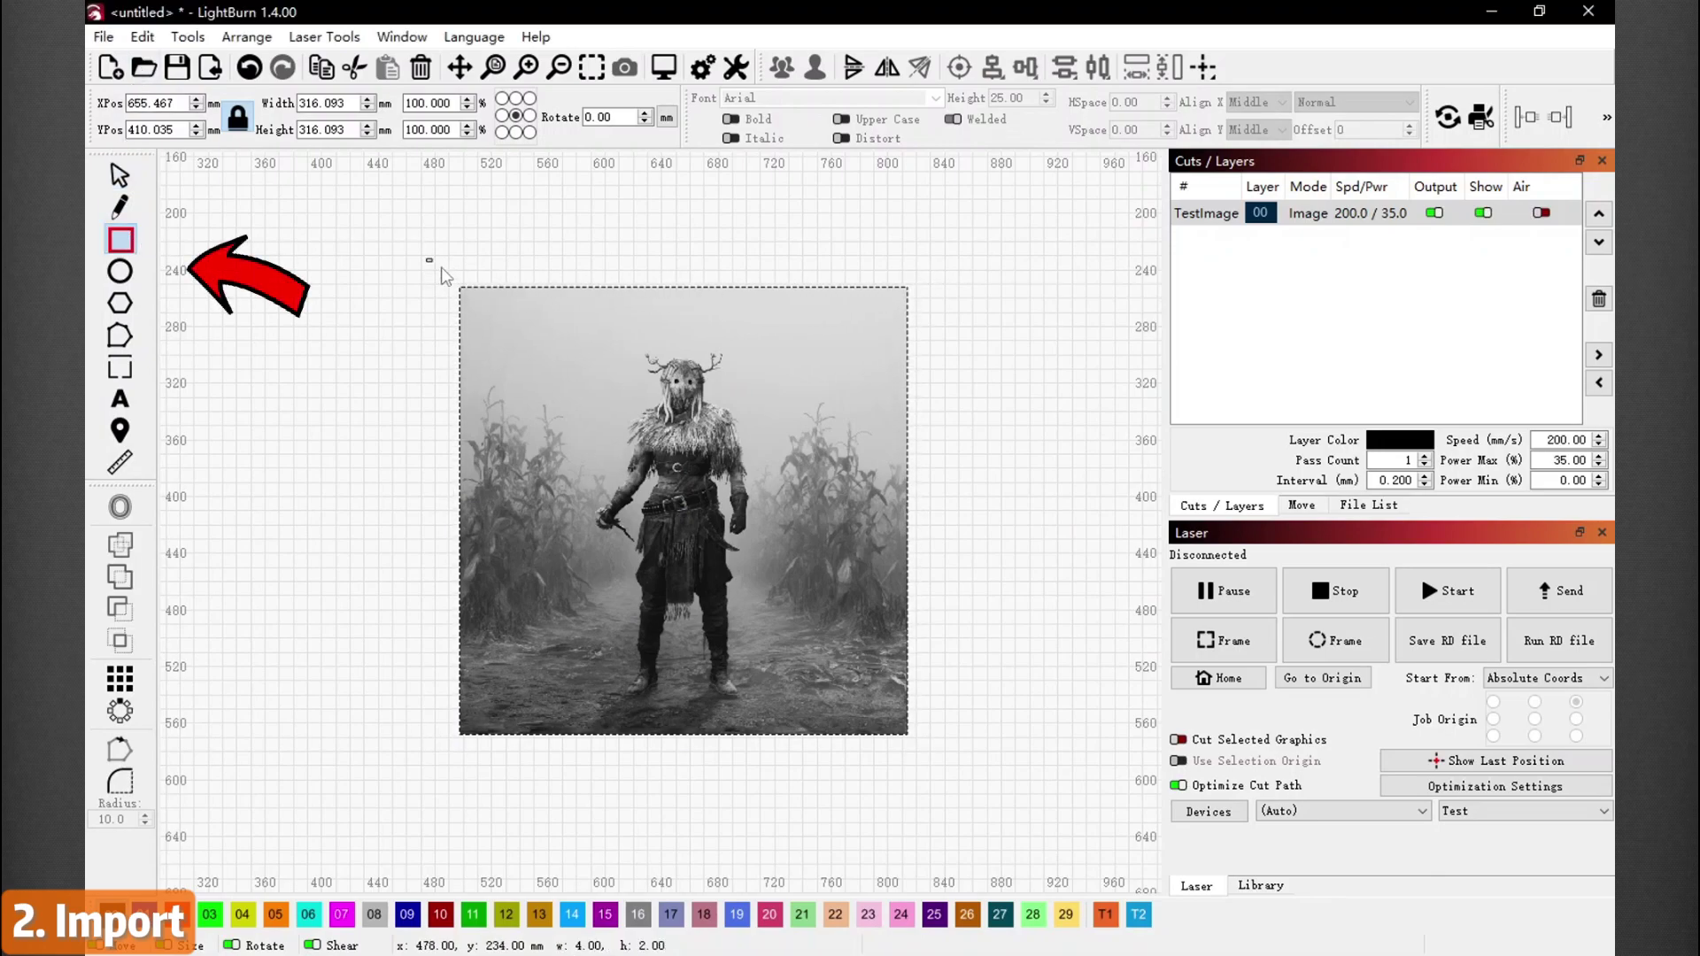
pyautogui.moveTo(428, 258); pyautogui.dragTo(928, 810)
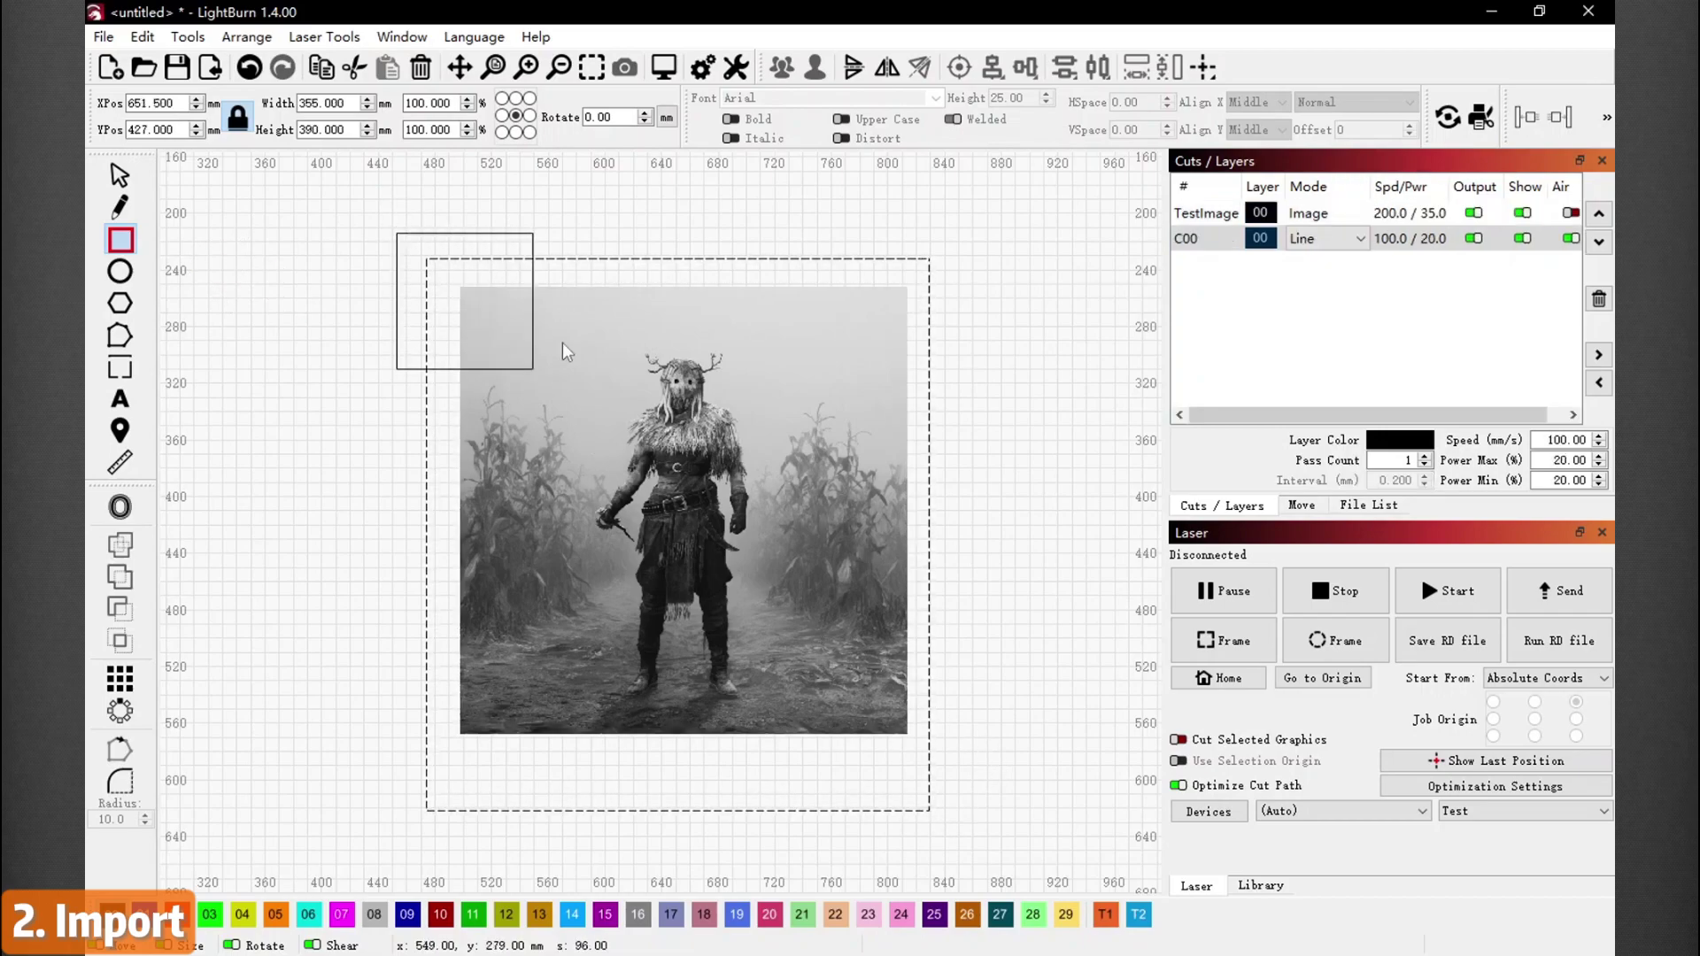
pyautogui.moveTo(817, 455); pyautogui.dragTo(949, 531)
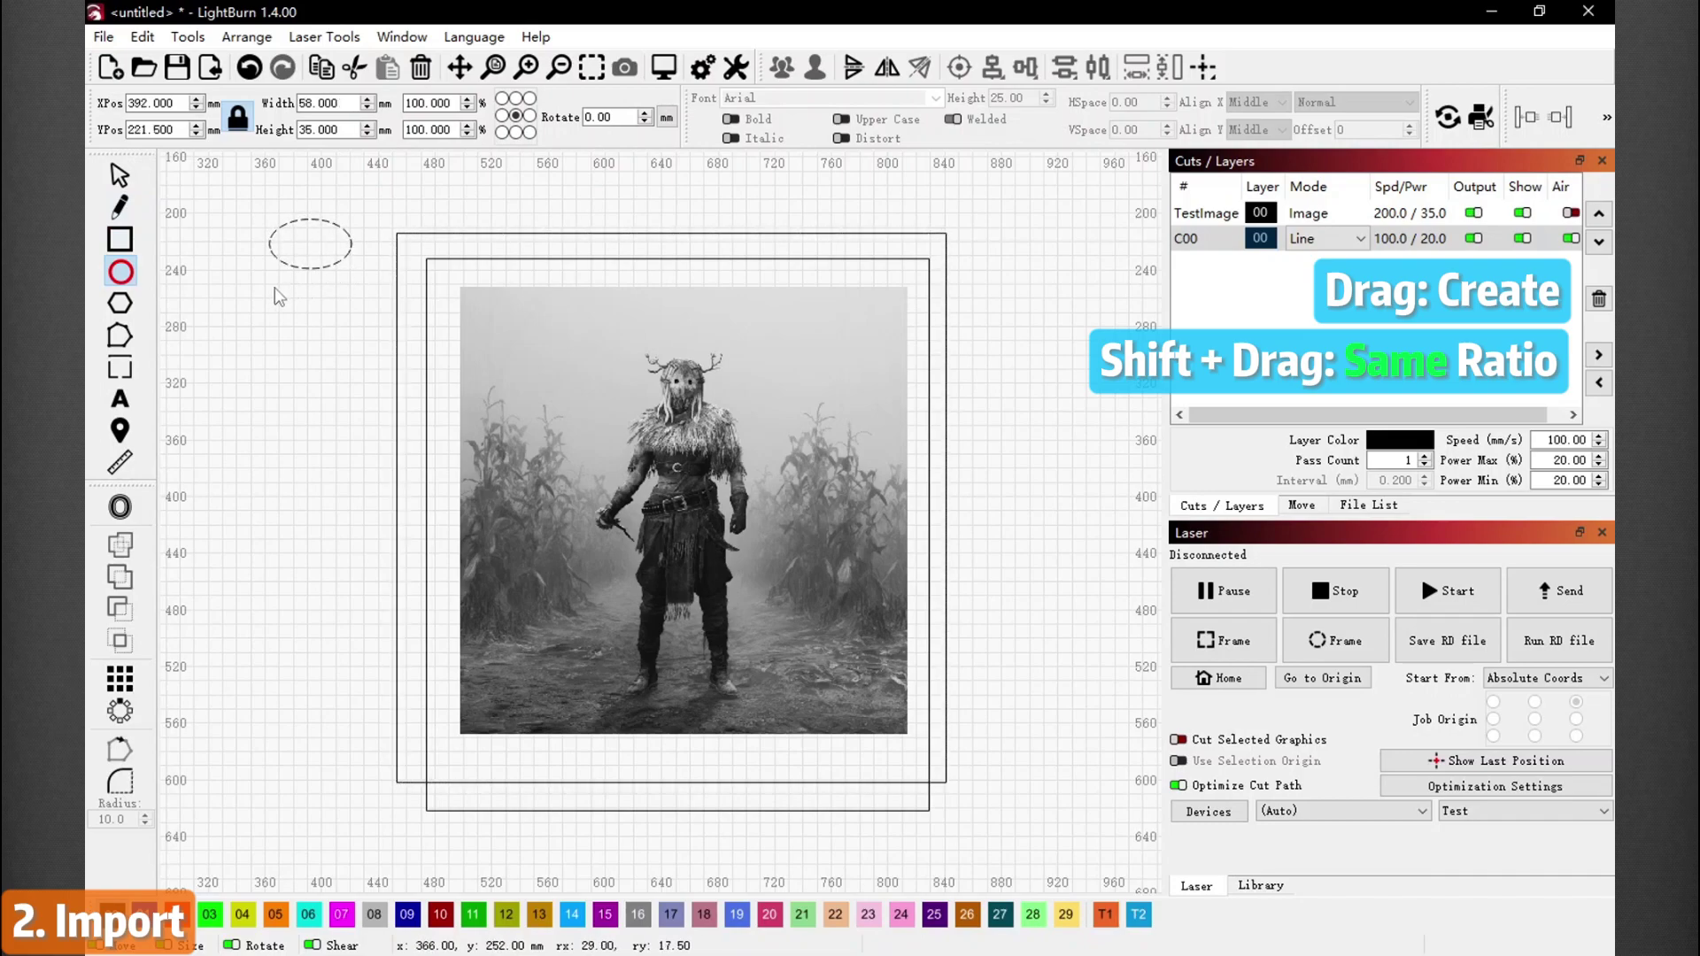
pyautogui.moveTo(253, 282); pyautogui.dragTo(361, 365)
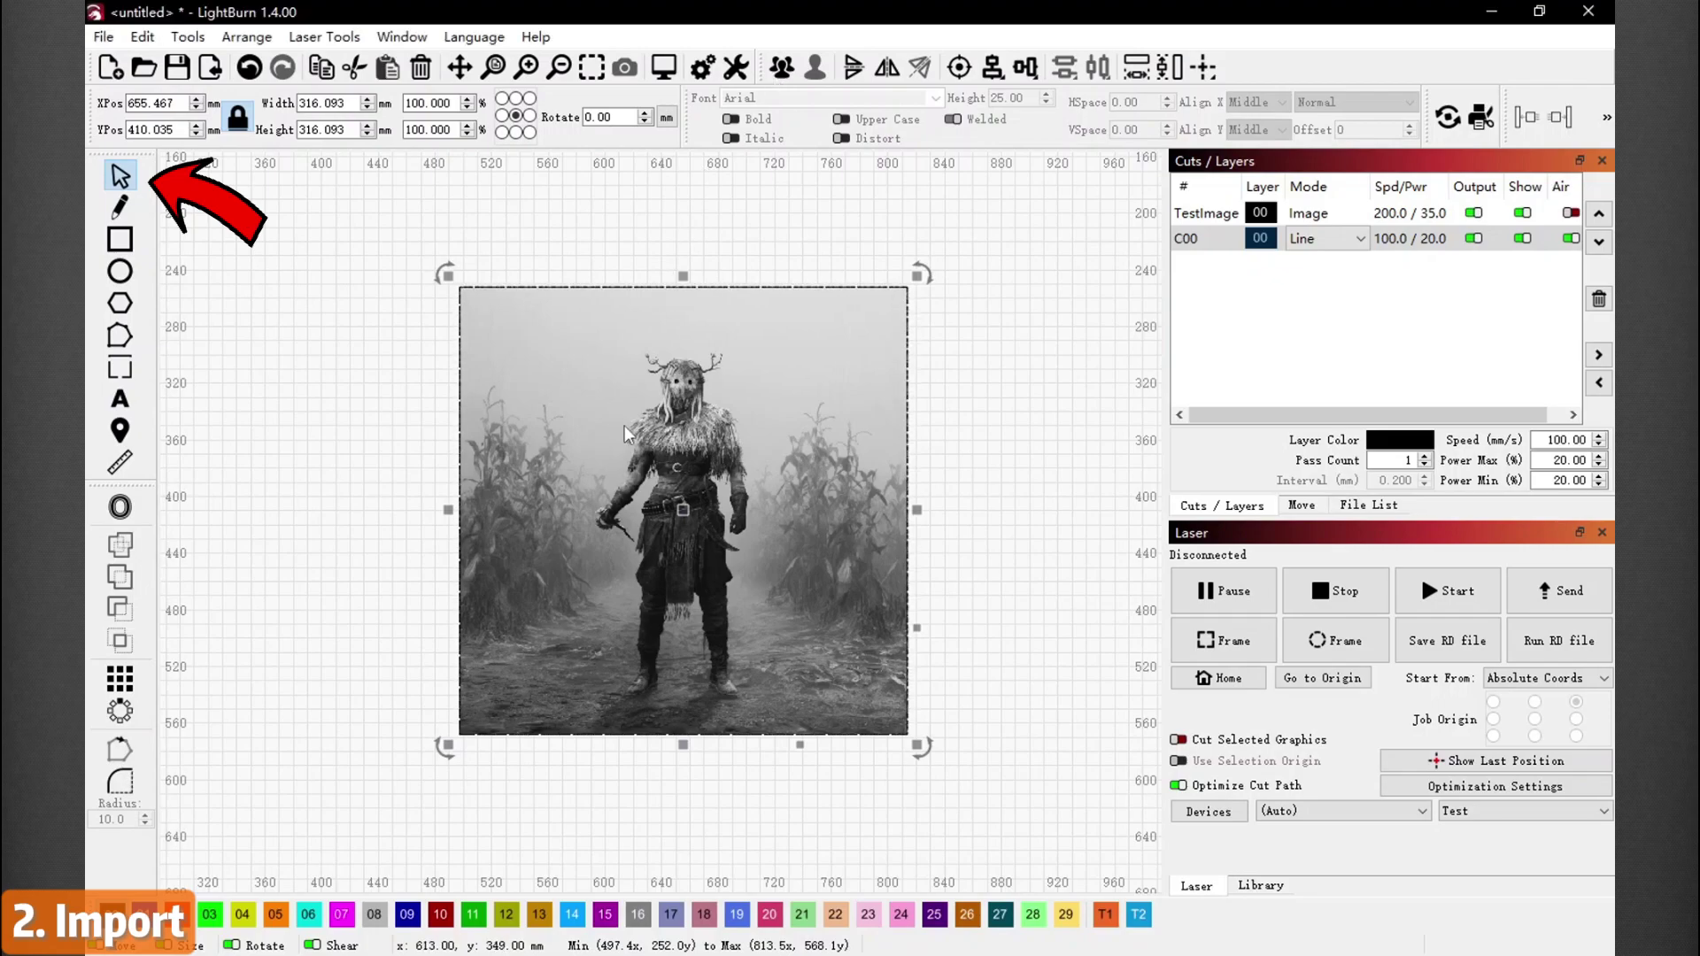
# - Resize the photo to 291.329 mm, then give the rectangle its width and height and centre it
pyautogui.moveTo(448, 275)
pyautogui.mouseDown()
pyautogui.moveTo(359, 237)
pyautogui.moveTo(469, 279)
pyautogui.moveTo(496, 323)
pyautogui.moveTo(376, 245)
pyautogui.moveTo(581, 372)
pyautogui.moveTo(431, 279)
pyautogui.mouseUp()
pyautogui.click(689, 476)
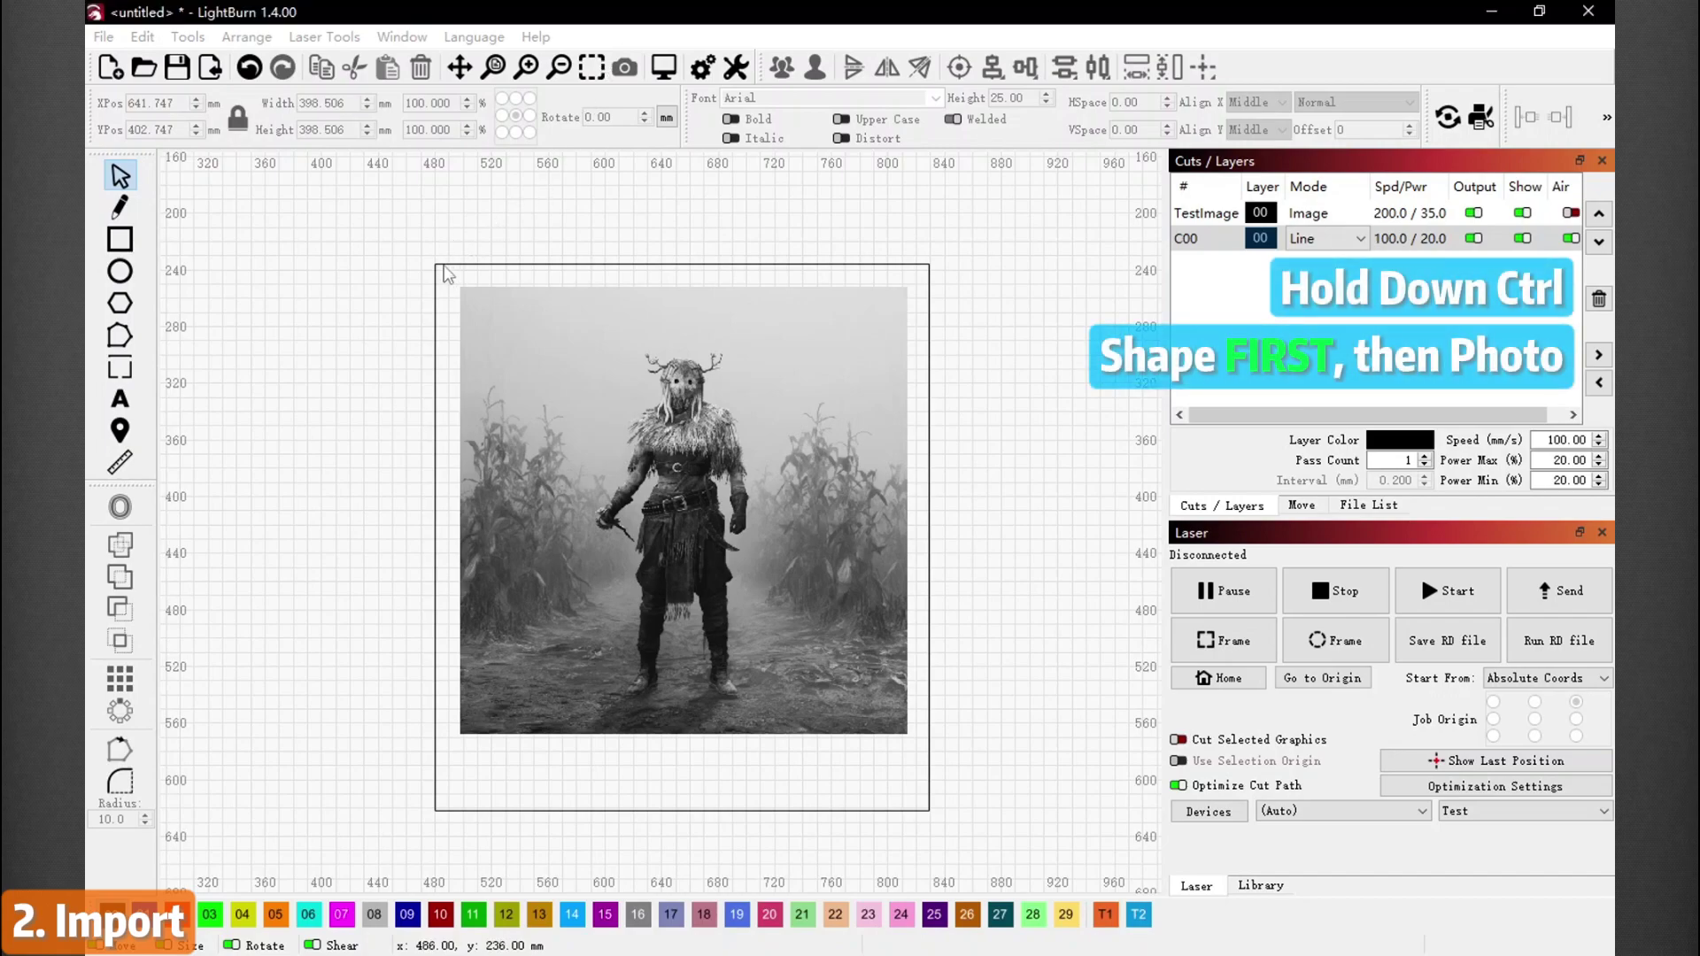
pyautogui.click(436, 266)
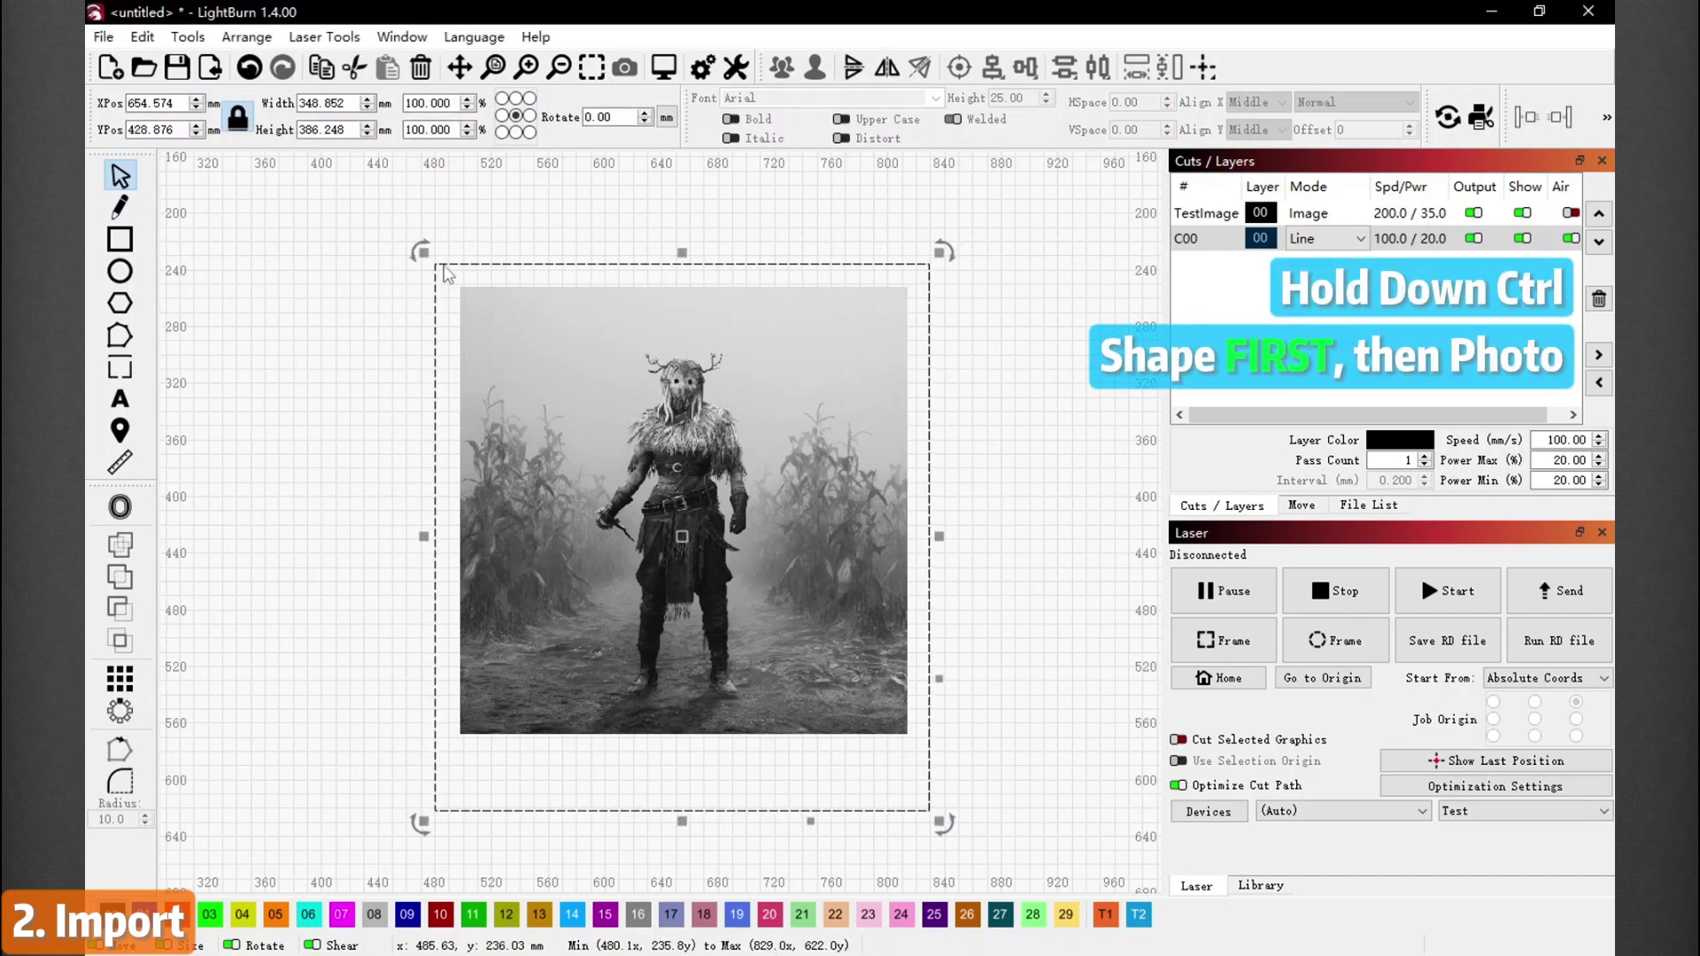
pyautogui.keyDown('ctrl'); pyautogui.click(593, 389); pyautogui.keyUp('ctrl')
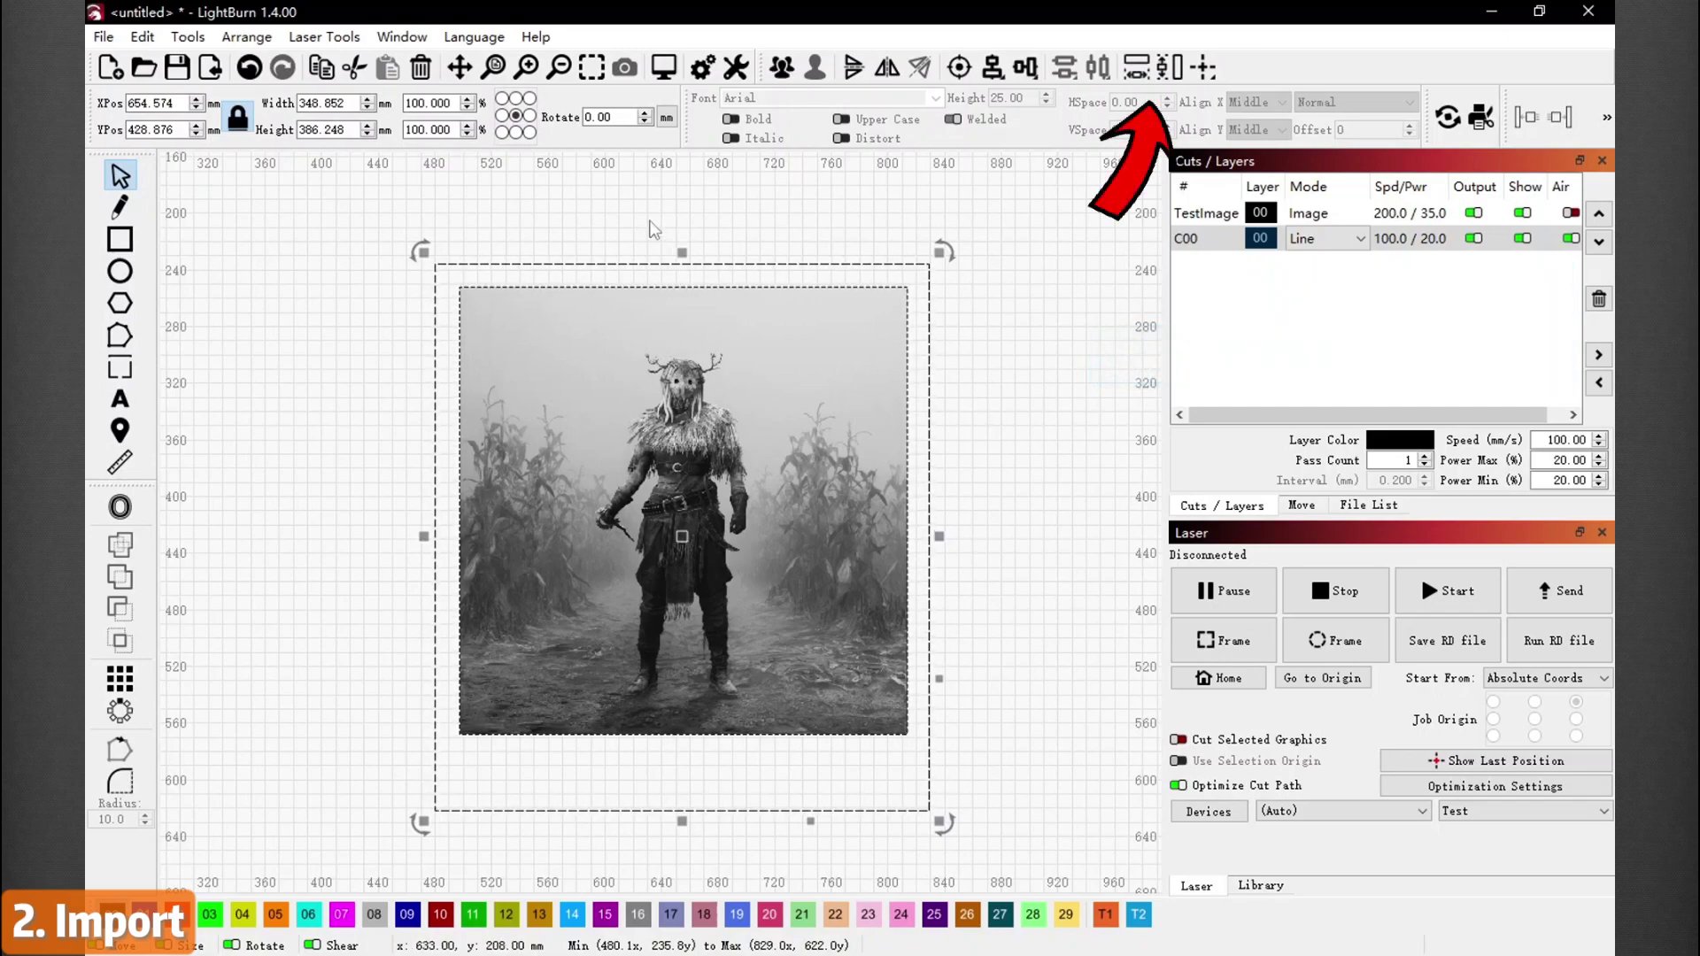
pyautogui.click(1137, 67)
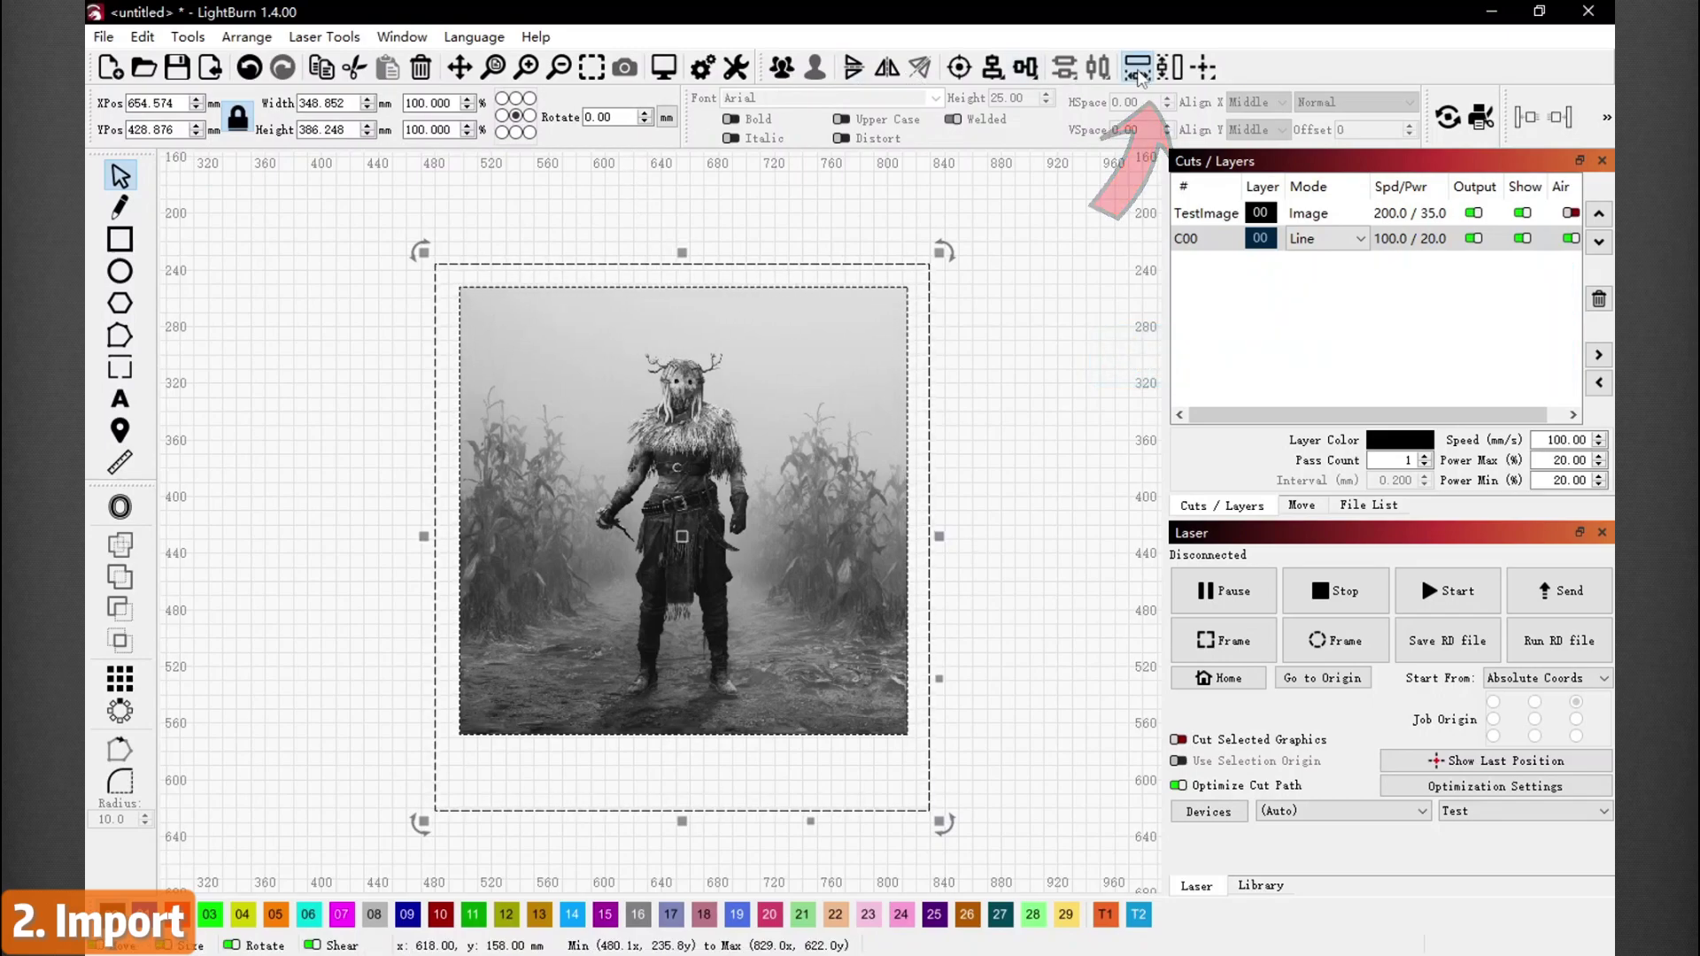
pyautogui.click(1171, 73)
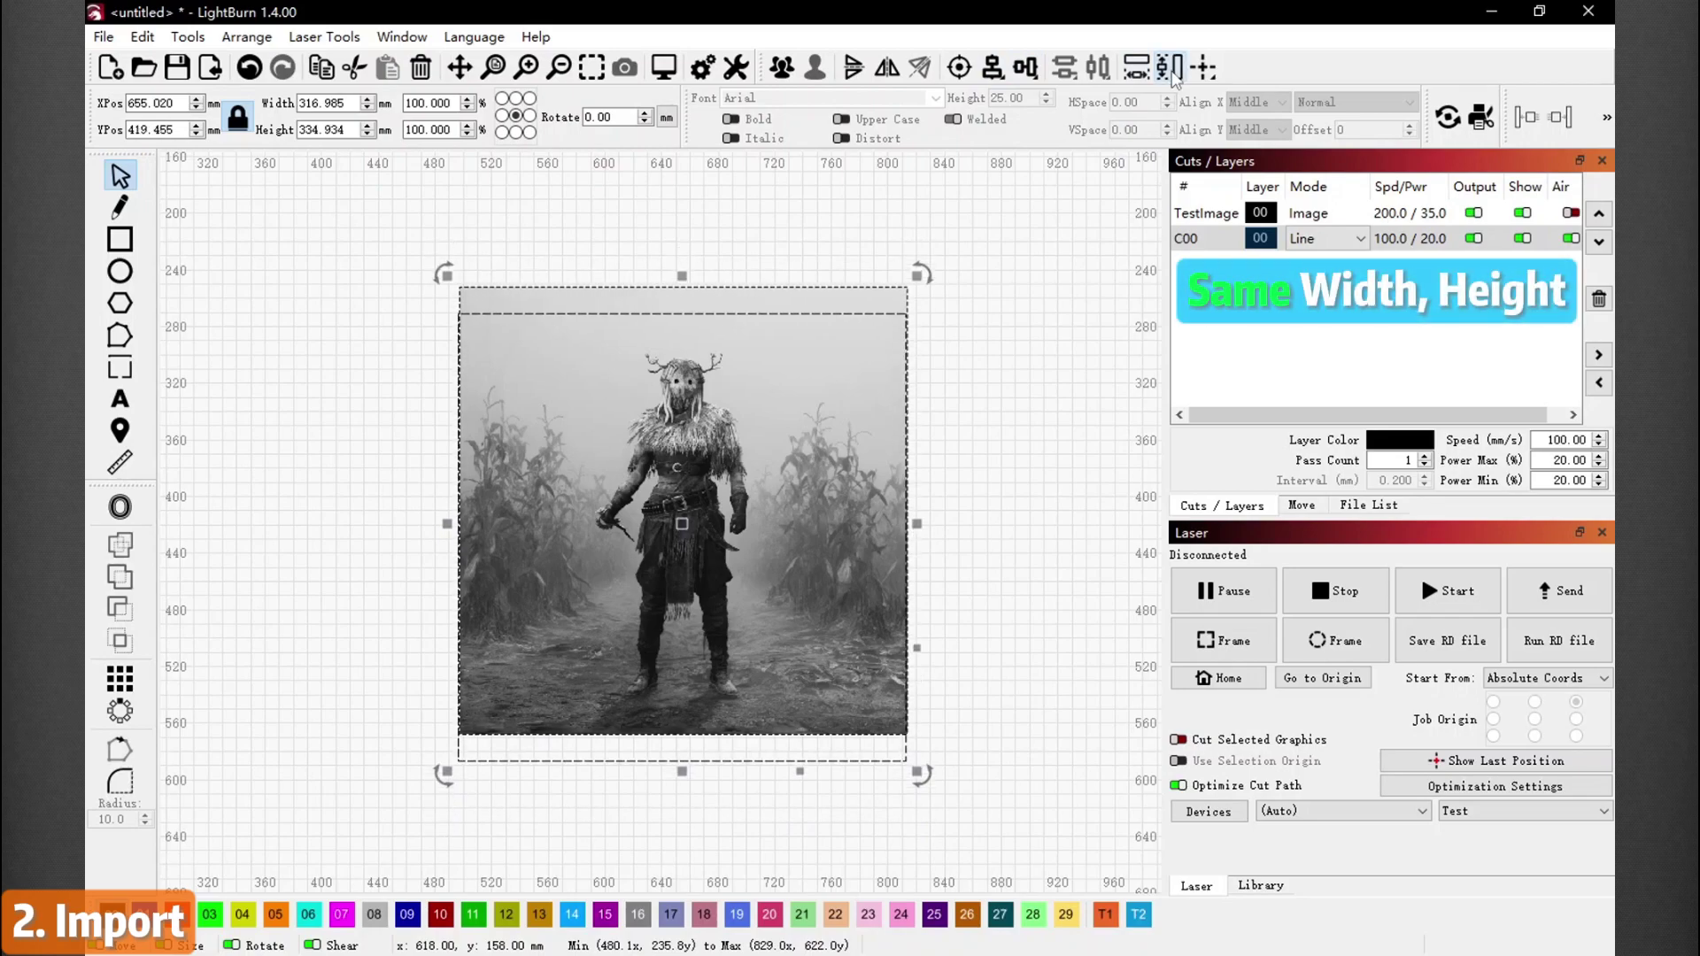
pyautogui.click(961, 69)
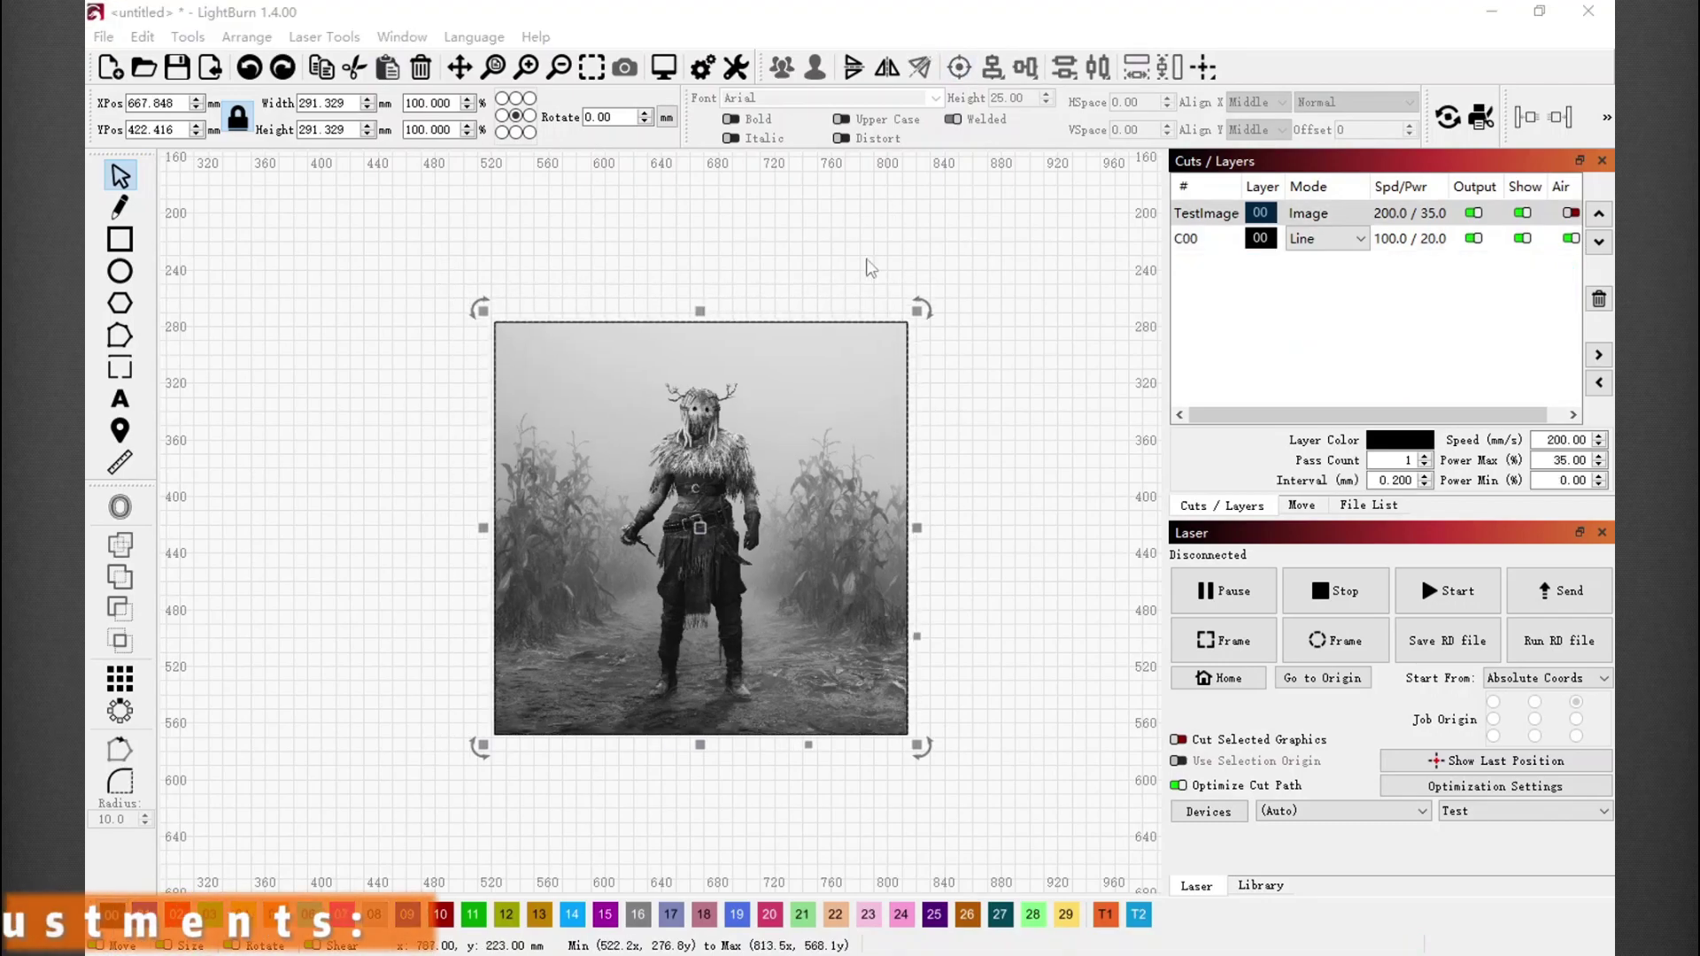
# - Open Adjust Image for the photo and zoom the previews onto the antlered head
pyautogui.doubleClick(769, 426)
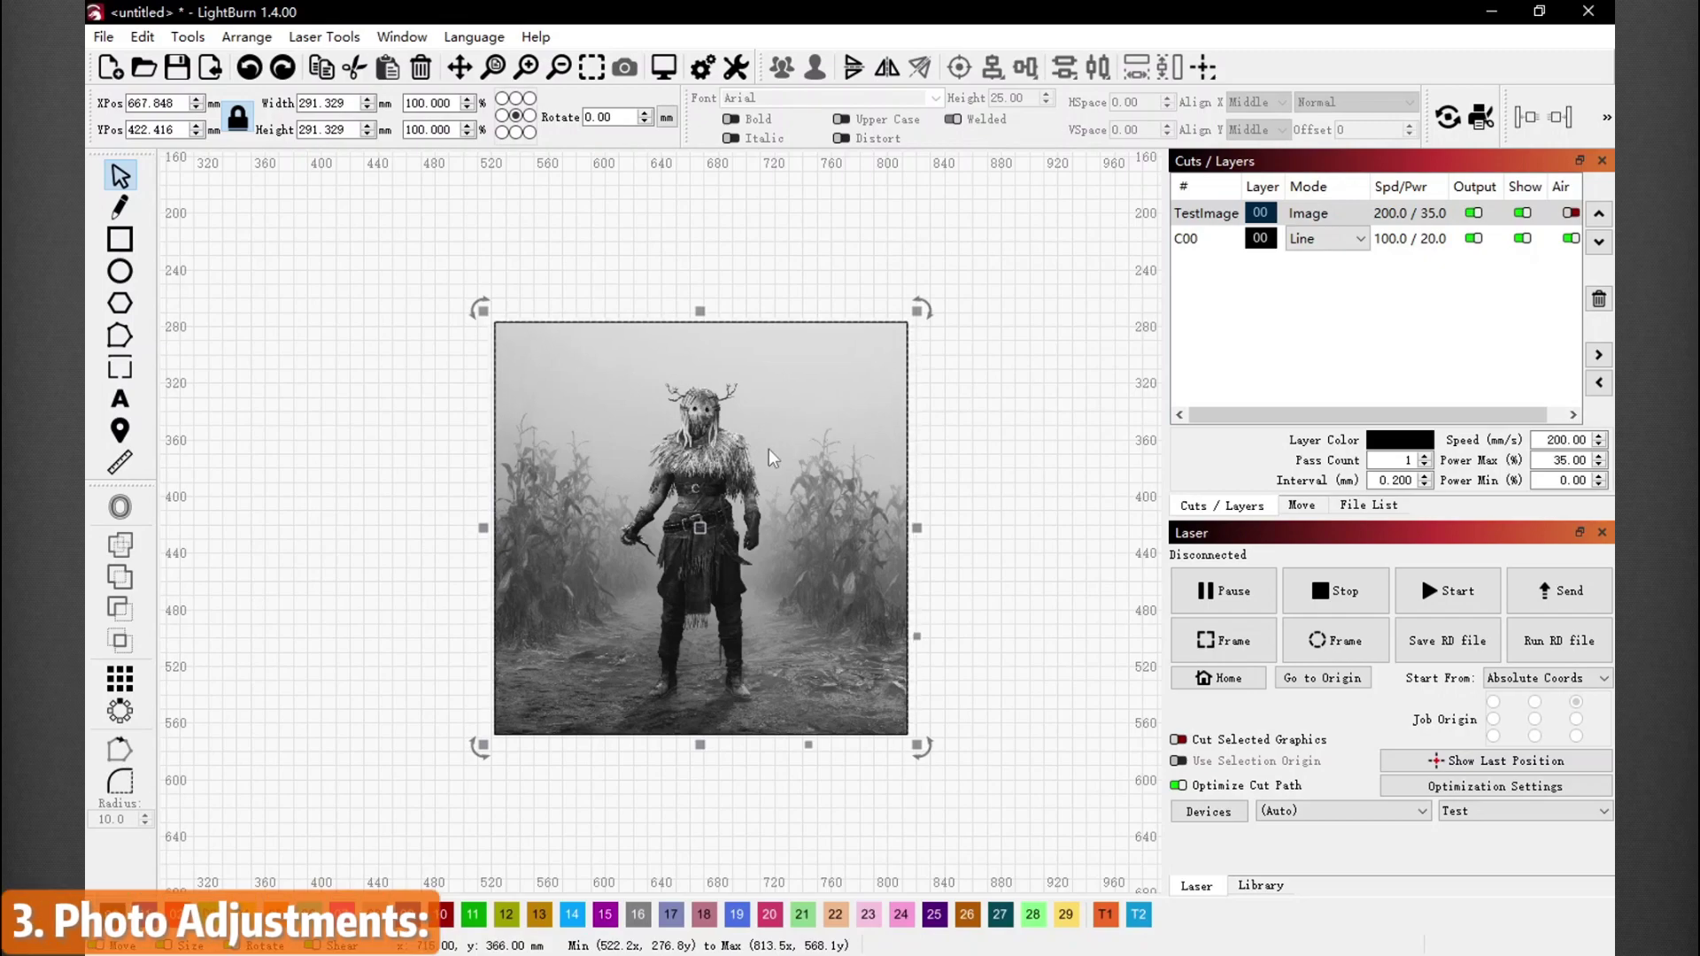
pyautogui.rightClick(768, 449)
pyautogui.click(847, 817)
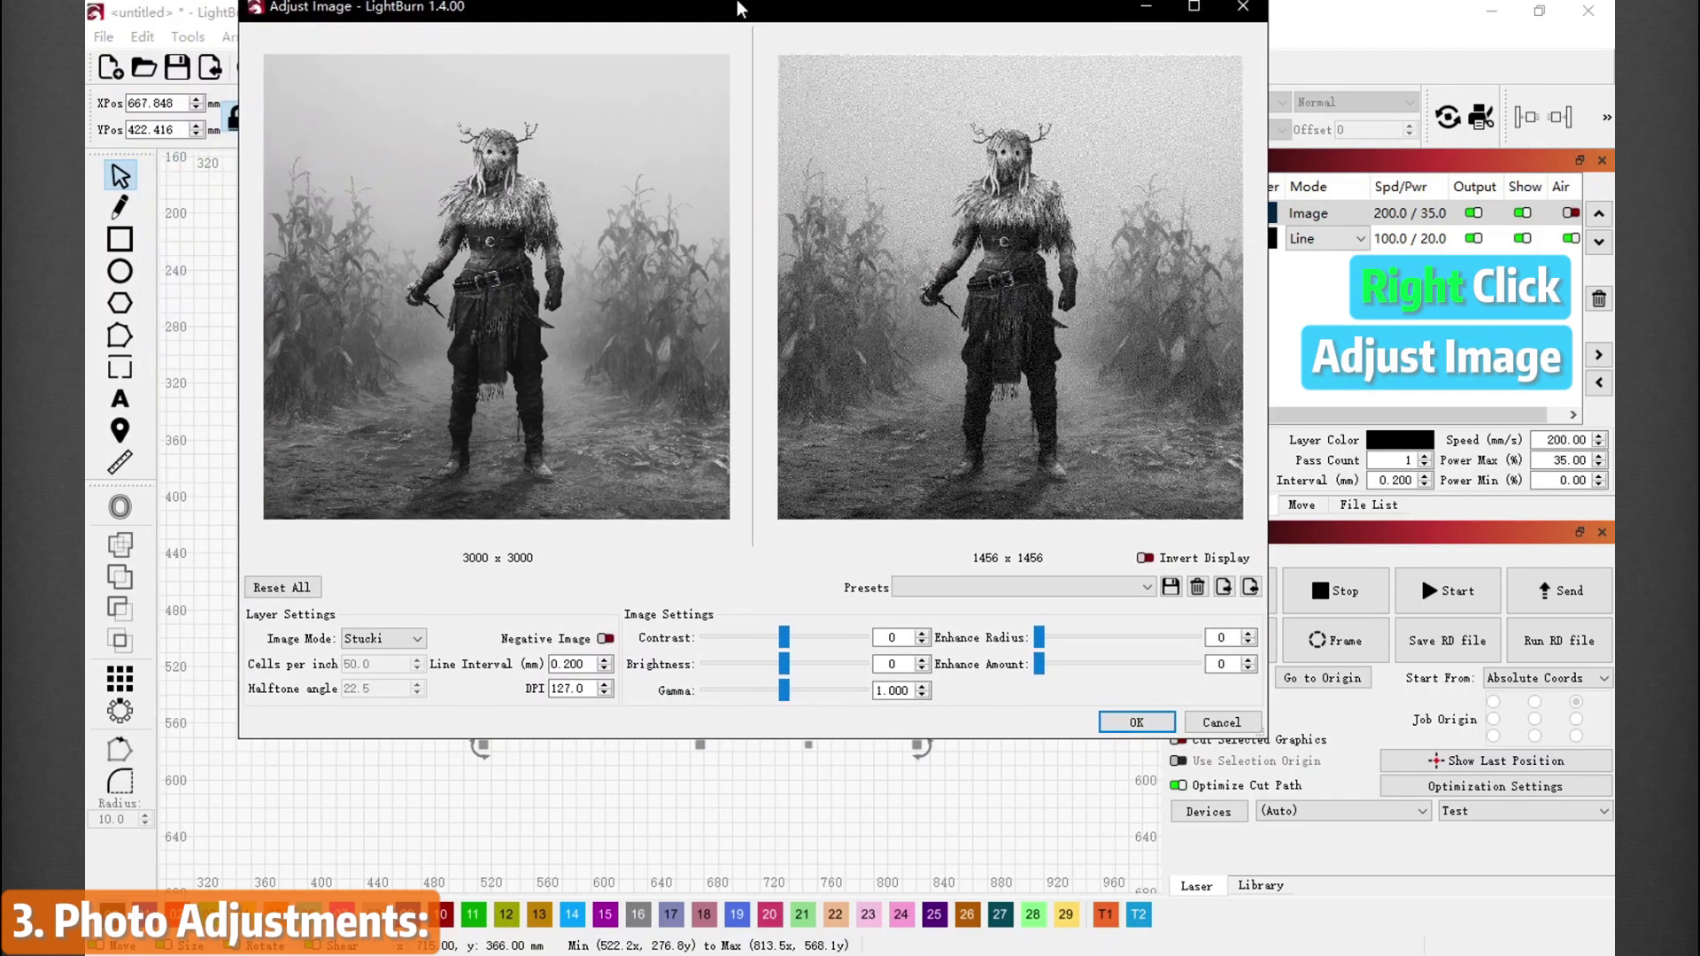
pyautogui.moveTo(740, 27); pyautogui.dragTo(758, 89)
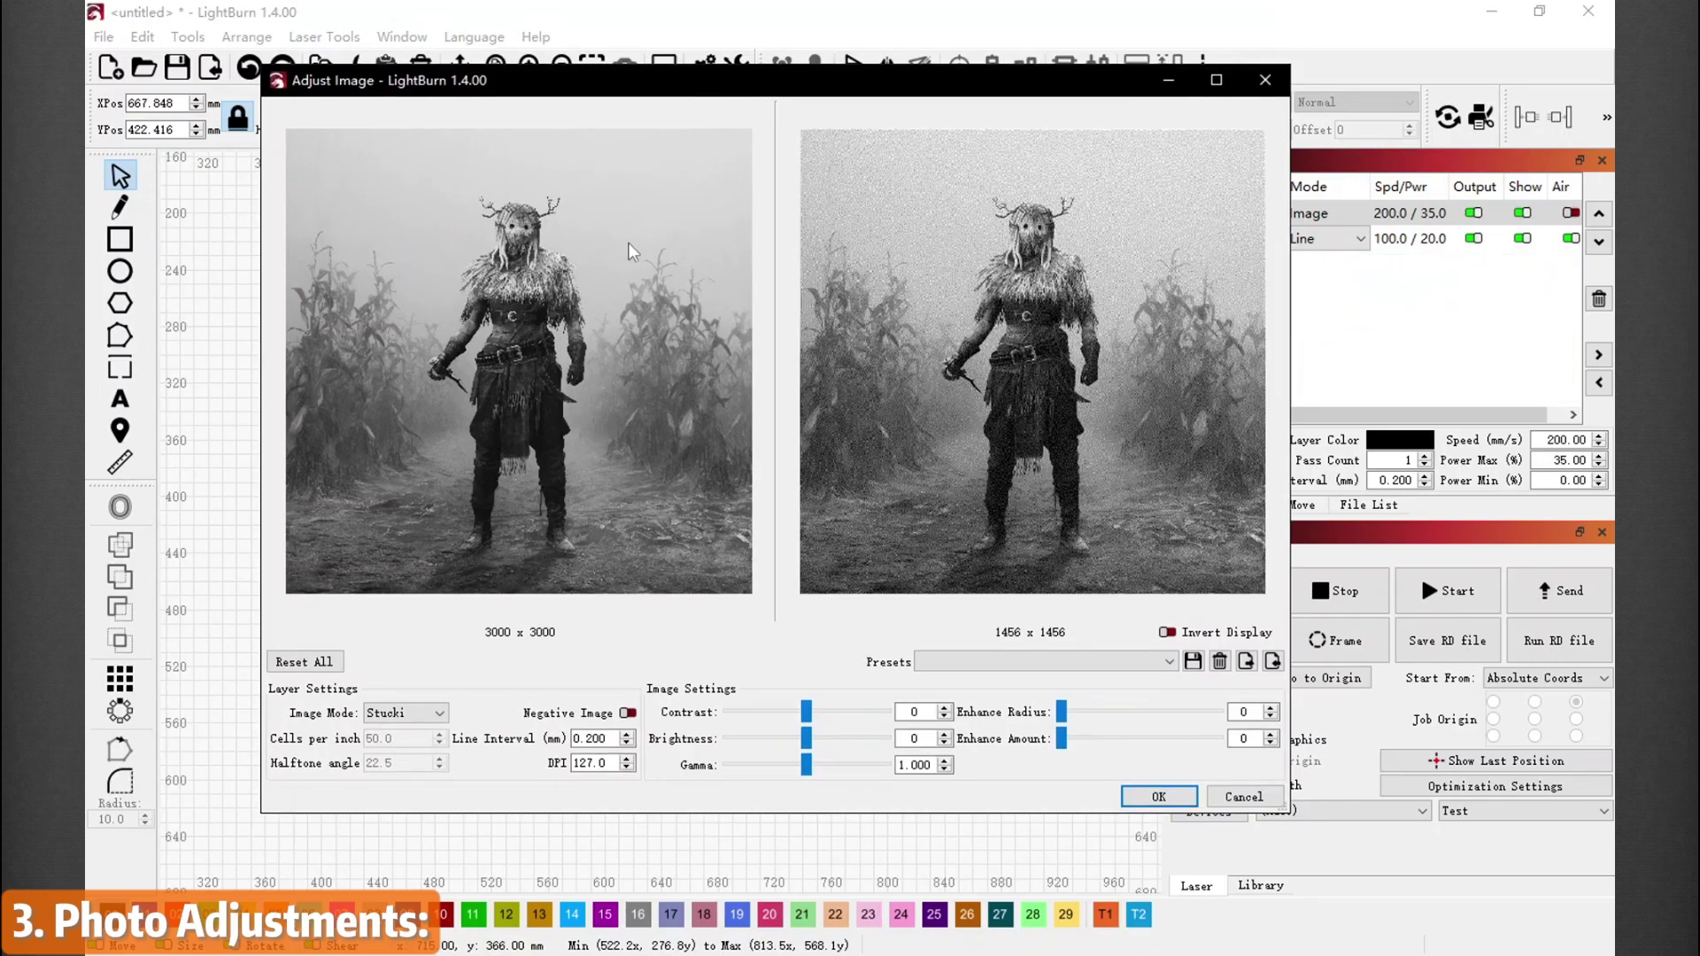
pyautogui.scroll(5, 570, 337)
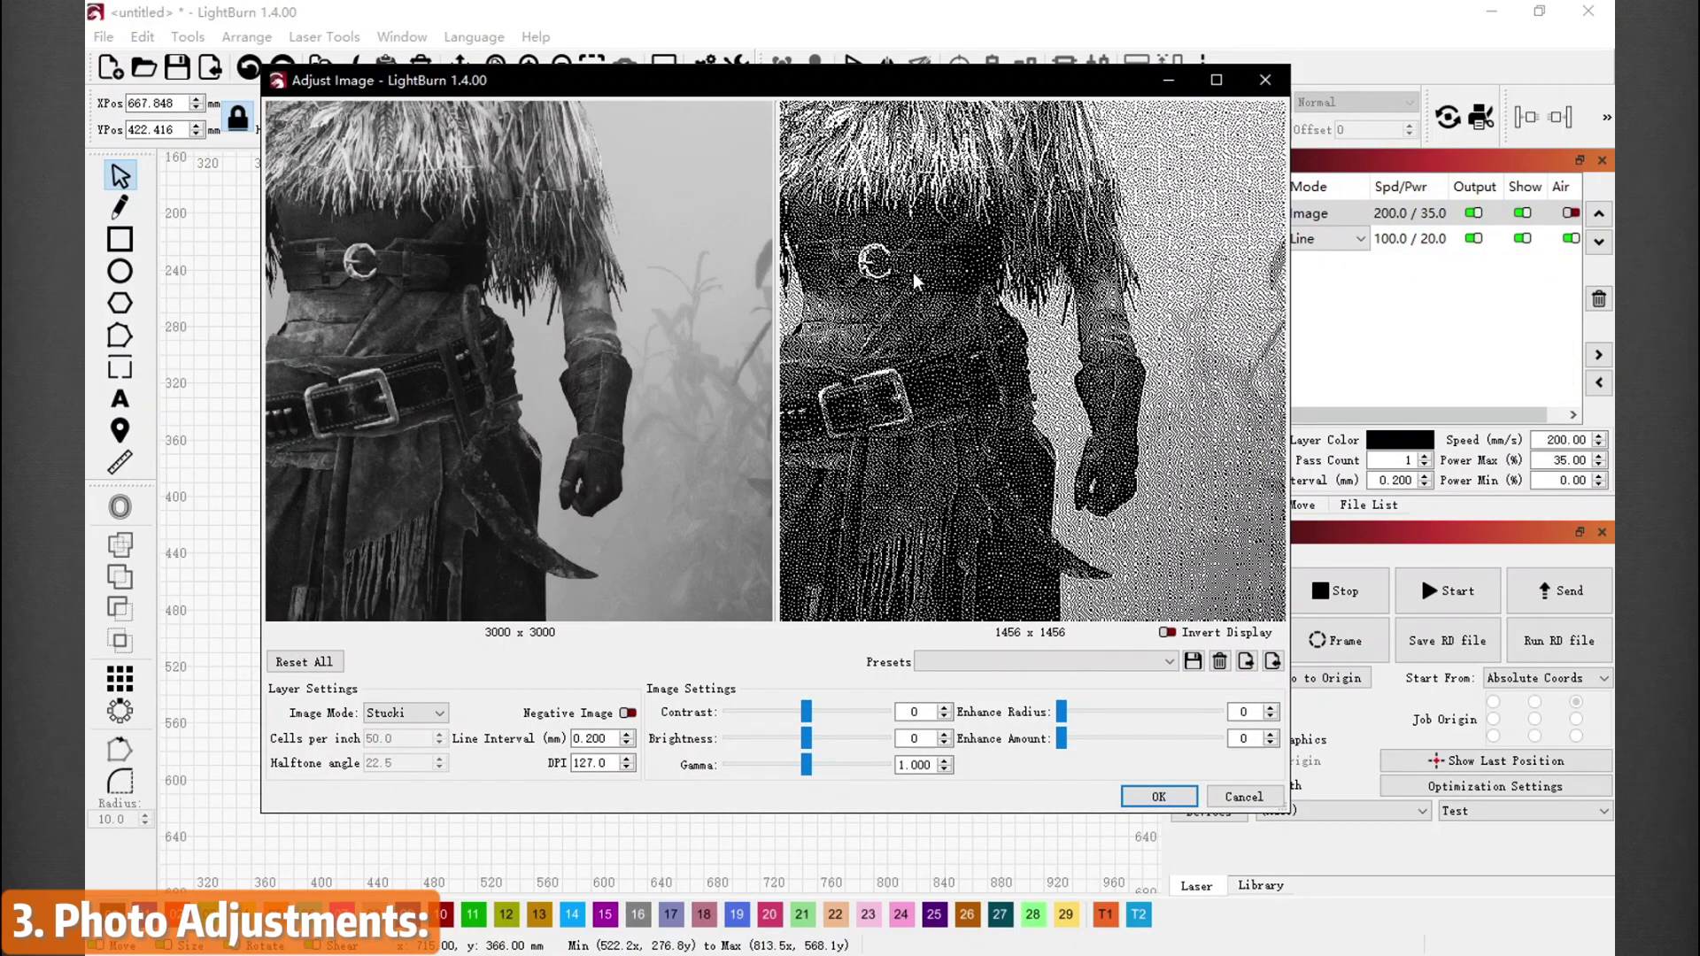
pyautogui.moveTo(912, 273); pyautogui.dragTo(984, 588)
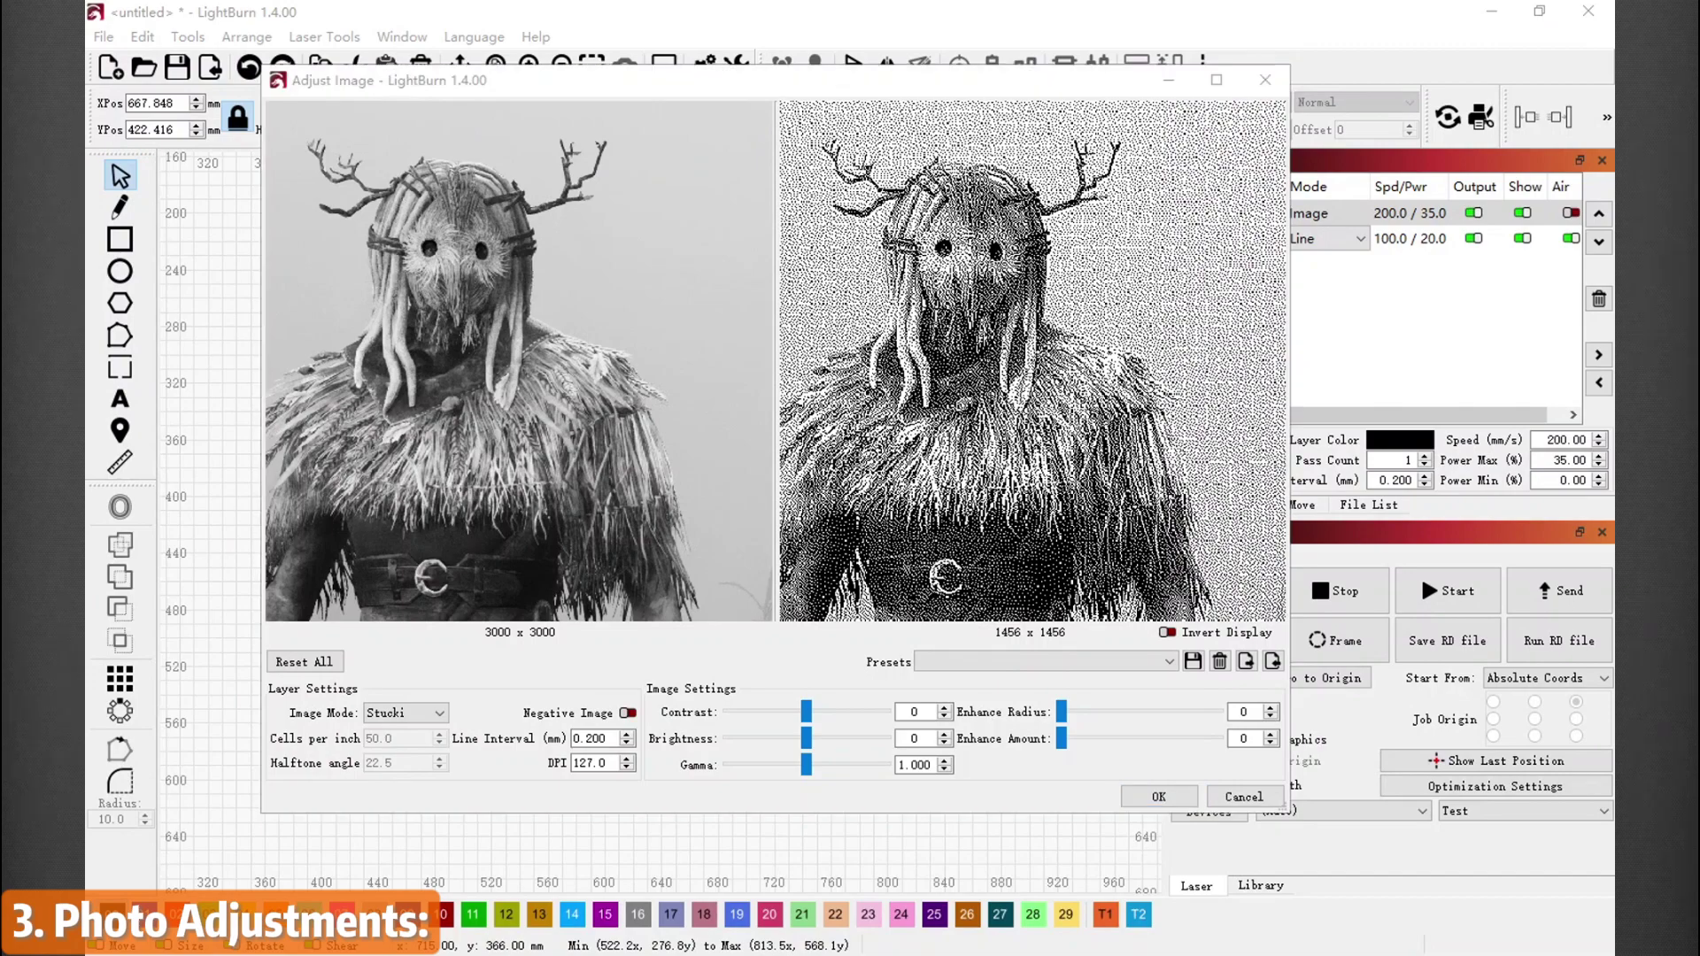
# - Switch the image mode to Dither and pan the previews to the masked head
pyautogui.click(440, 714)
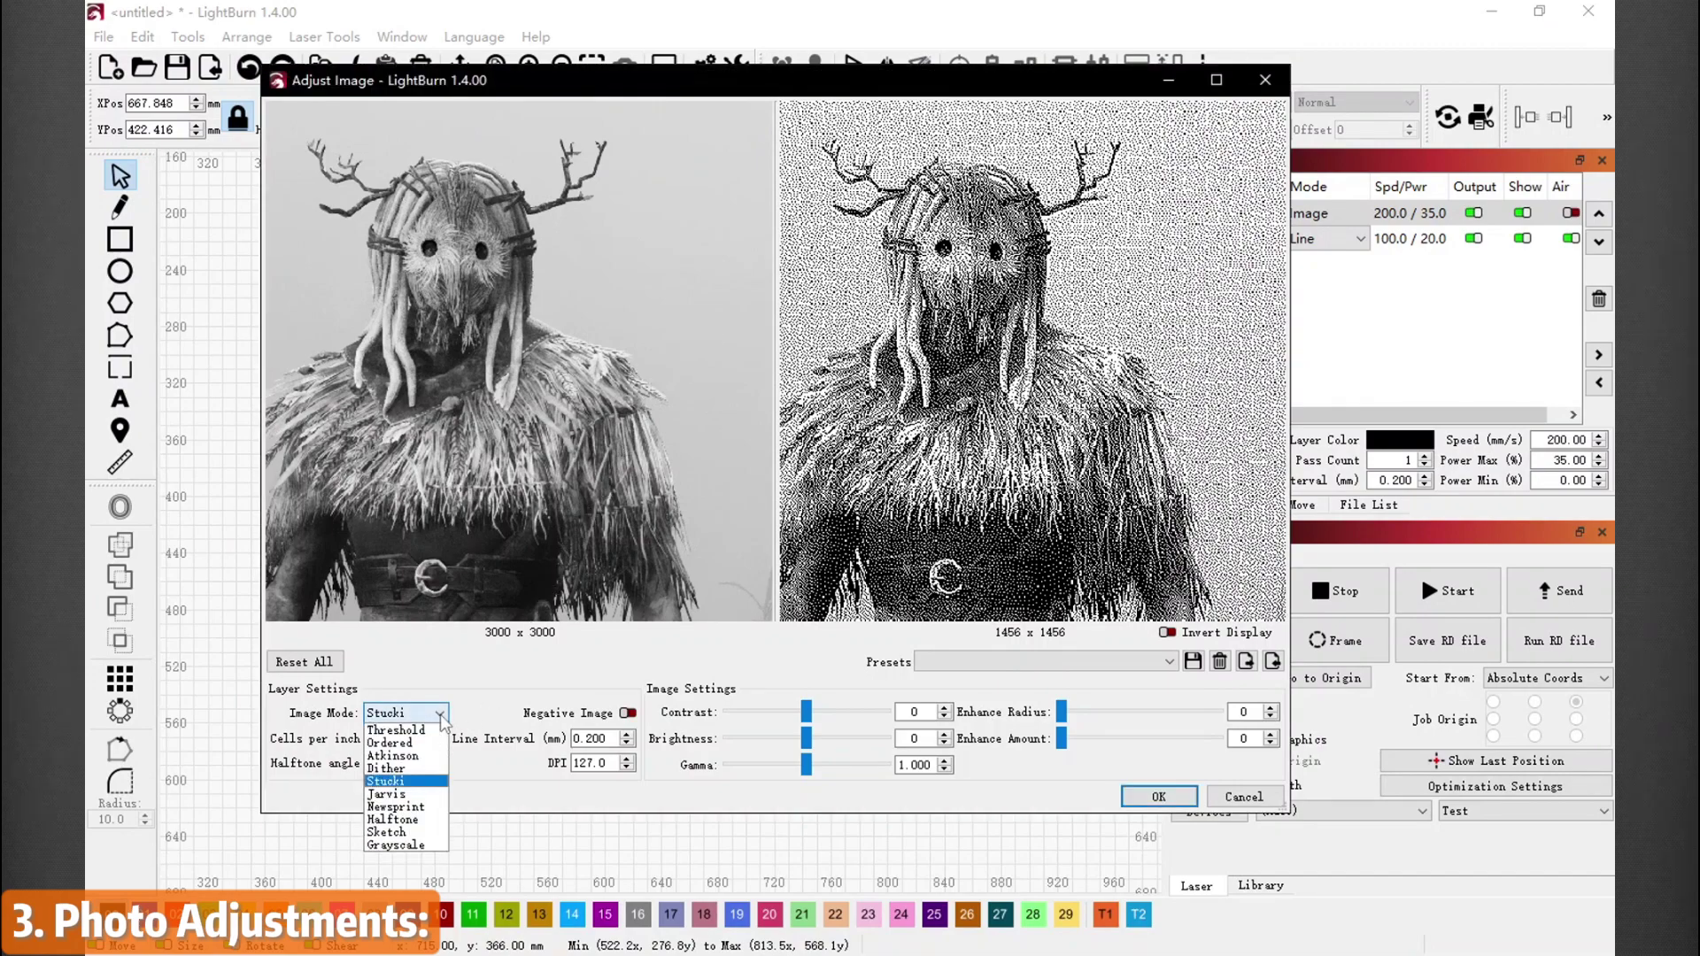
pyautogui.click(419, 769)
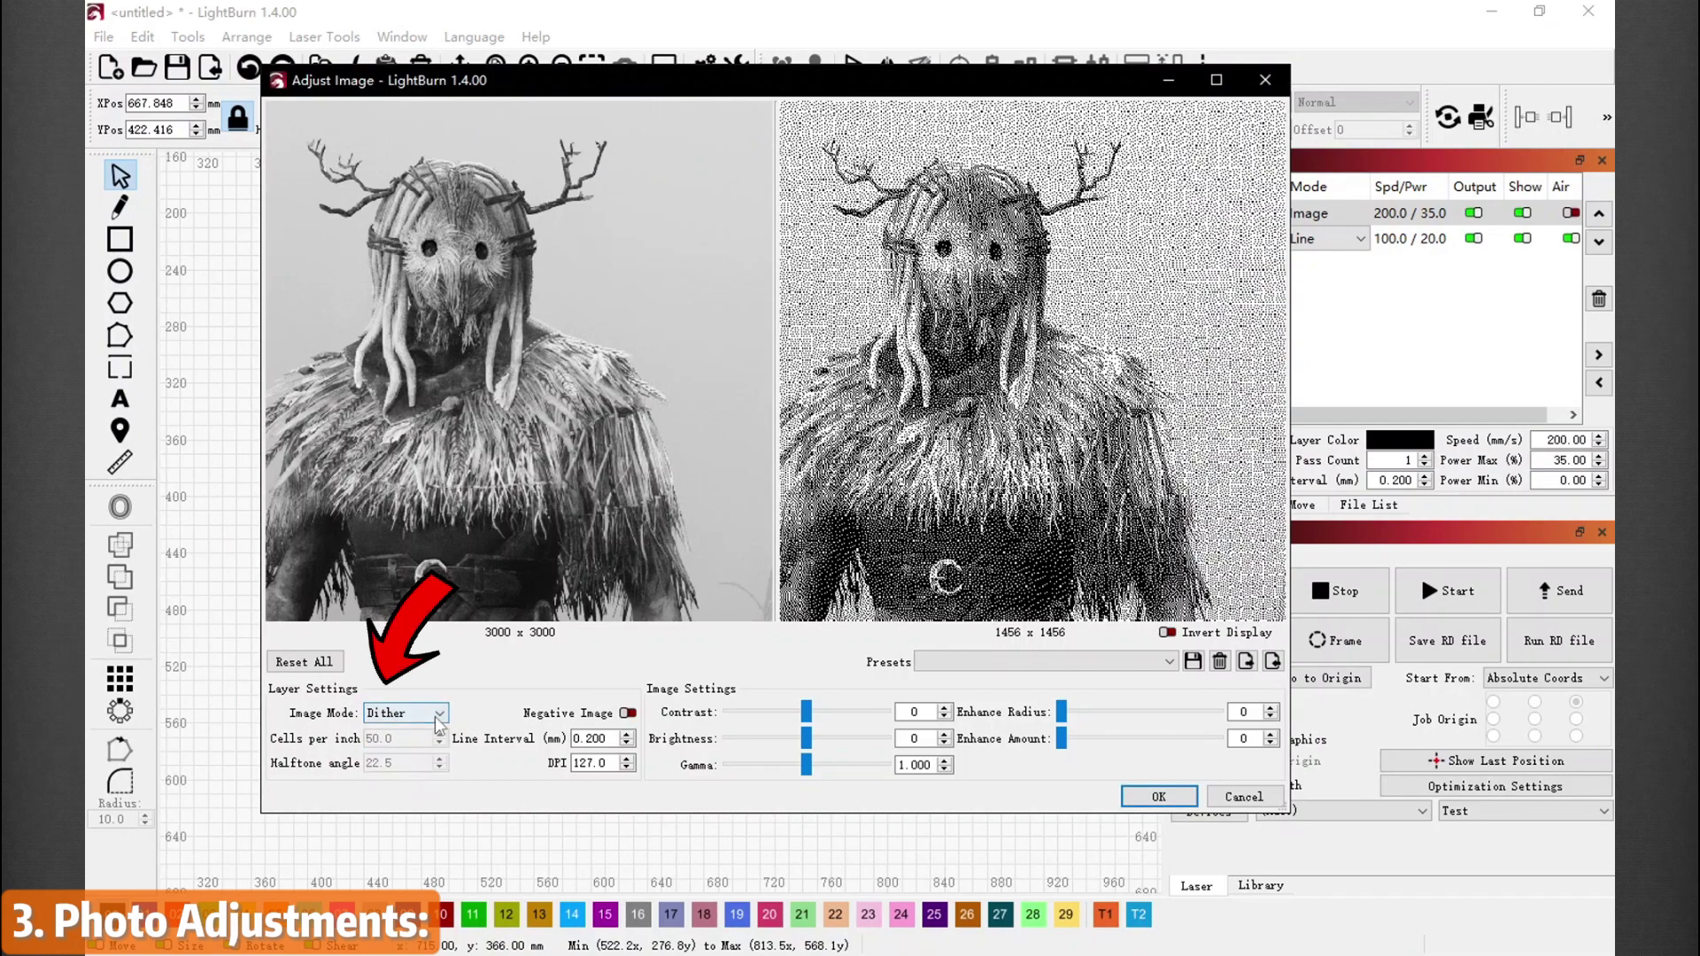
pyautogui.scroll(3, 819, 550)
pyautogui.moveTo(968, 360); pyautogui.dragTo(931, 595)
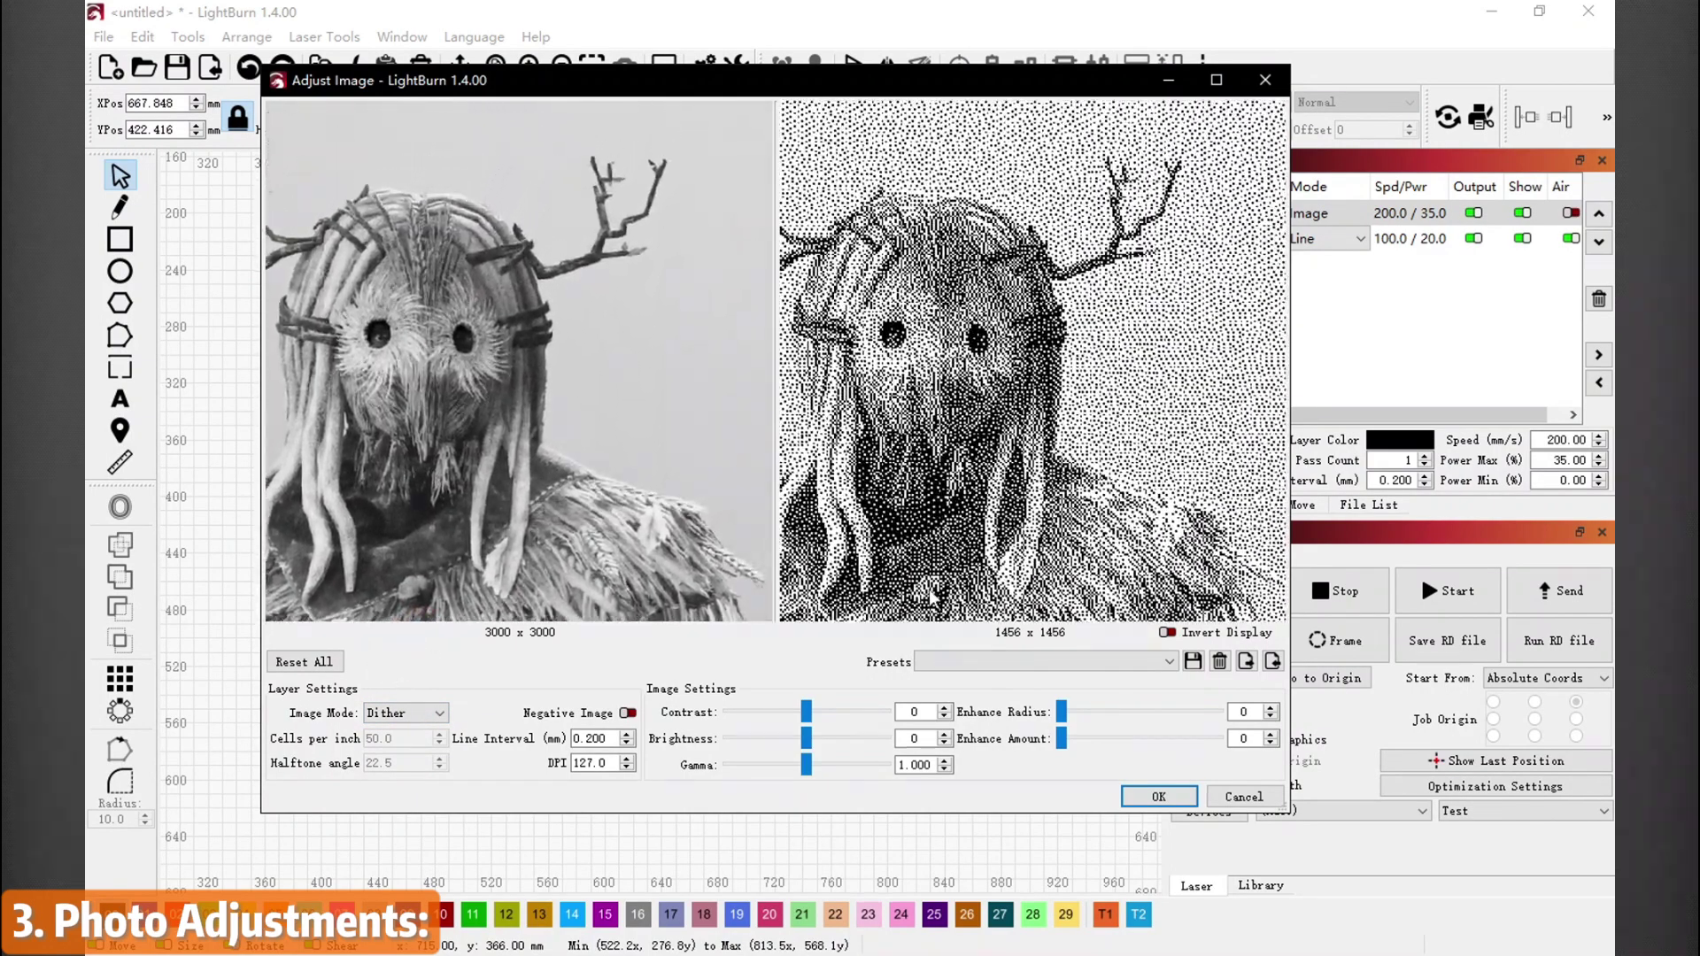
# - Try Threshold, Ordered, Atkinson, Halftone and Sketch modes, settling on Jarvis dithering
pyautogui.click(439, 715)
pyautogui.click(423, 731)
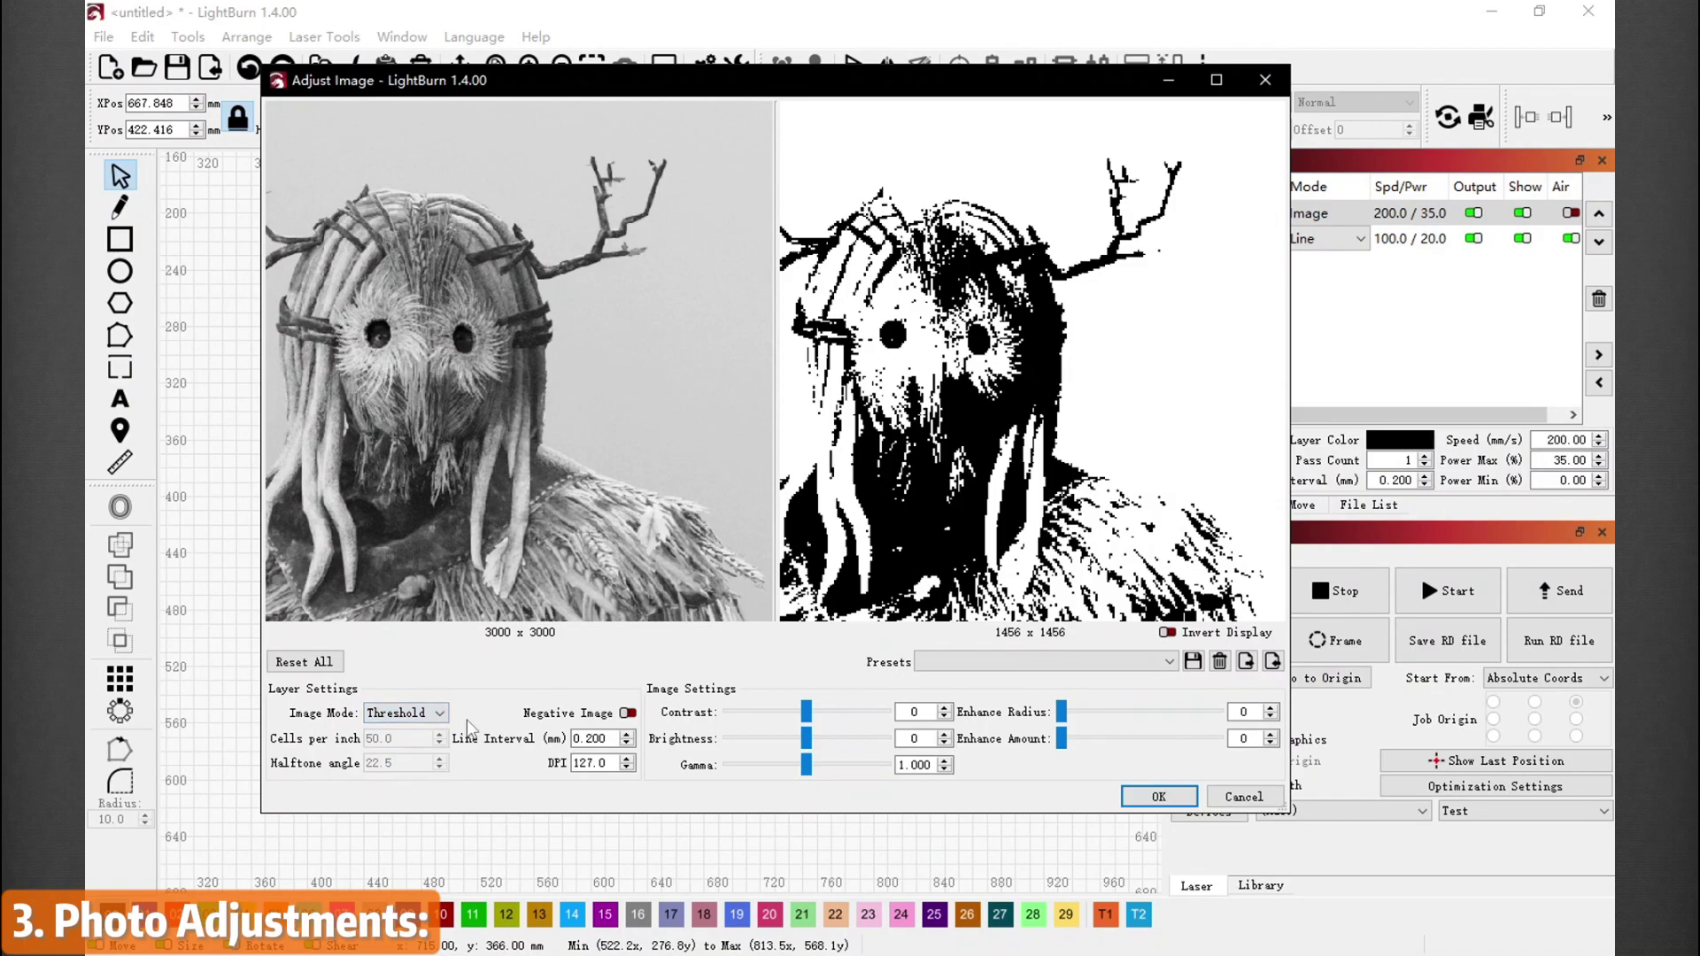
pyautogui.click(416, 714)
pyautogui.click(414, 744)
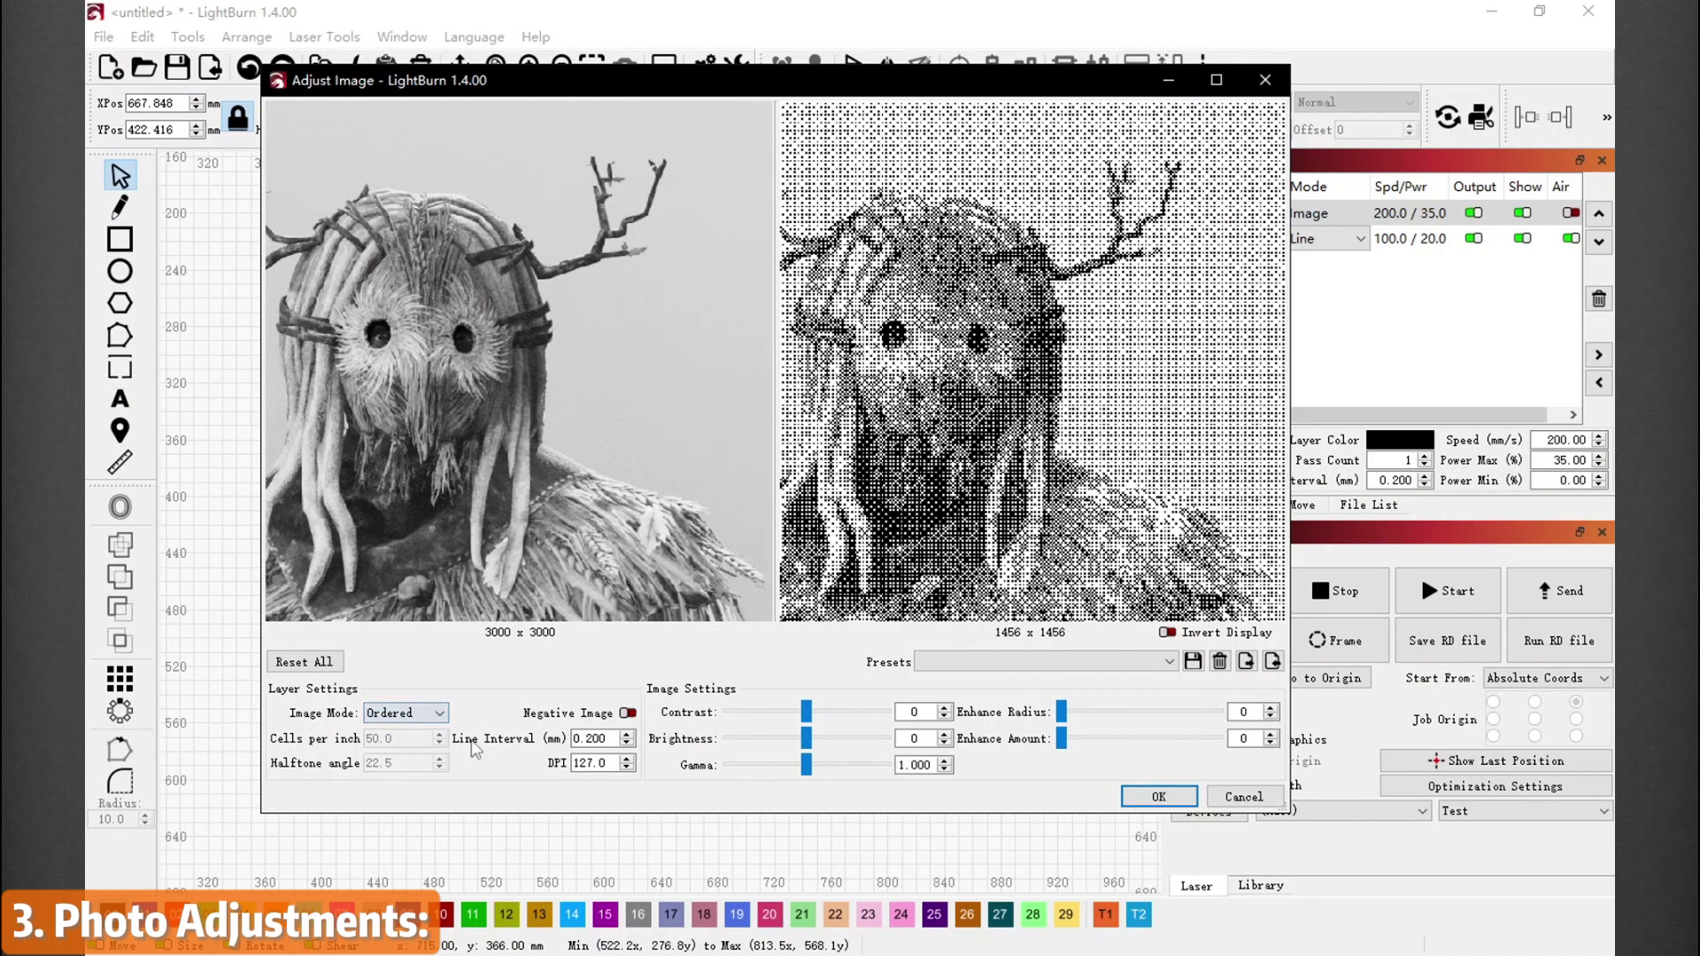
pyautogui.click(439, 713)
pyautogui.click(415, 756)
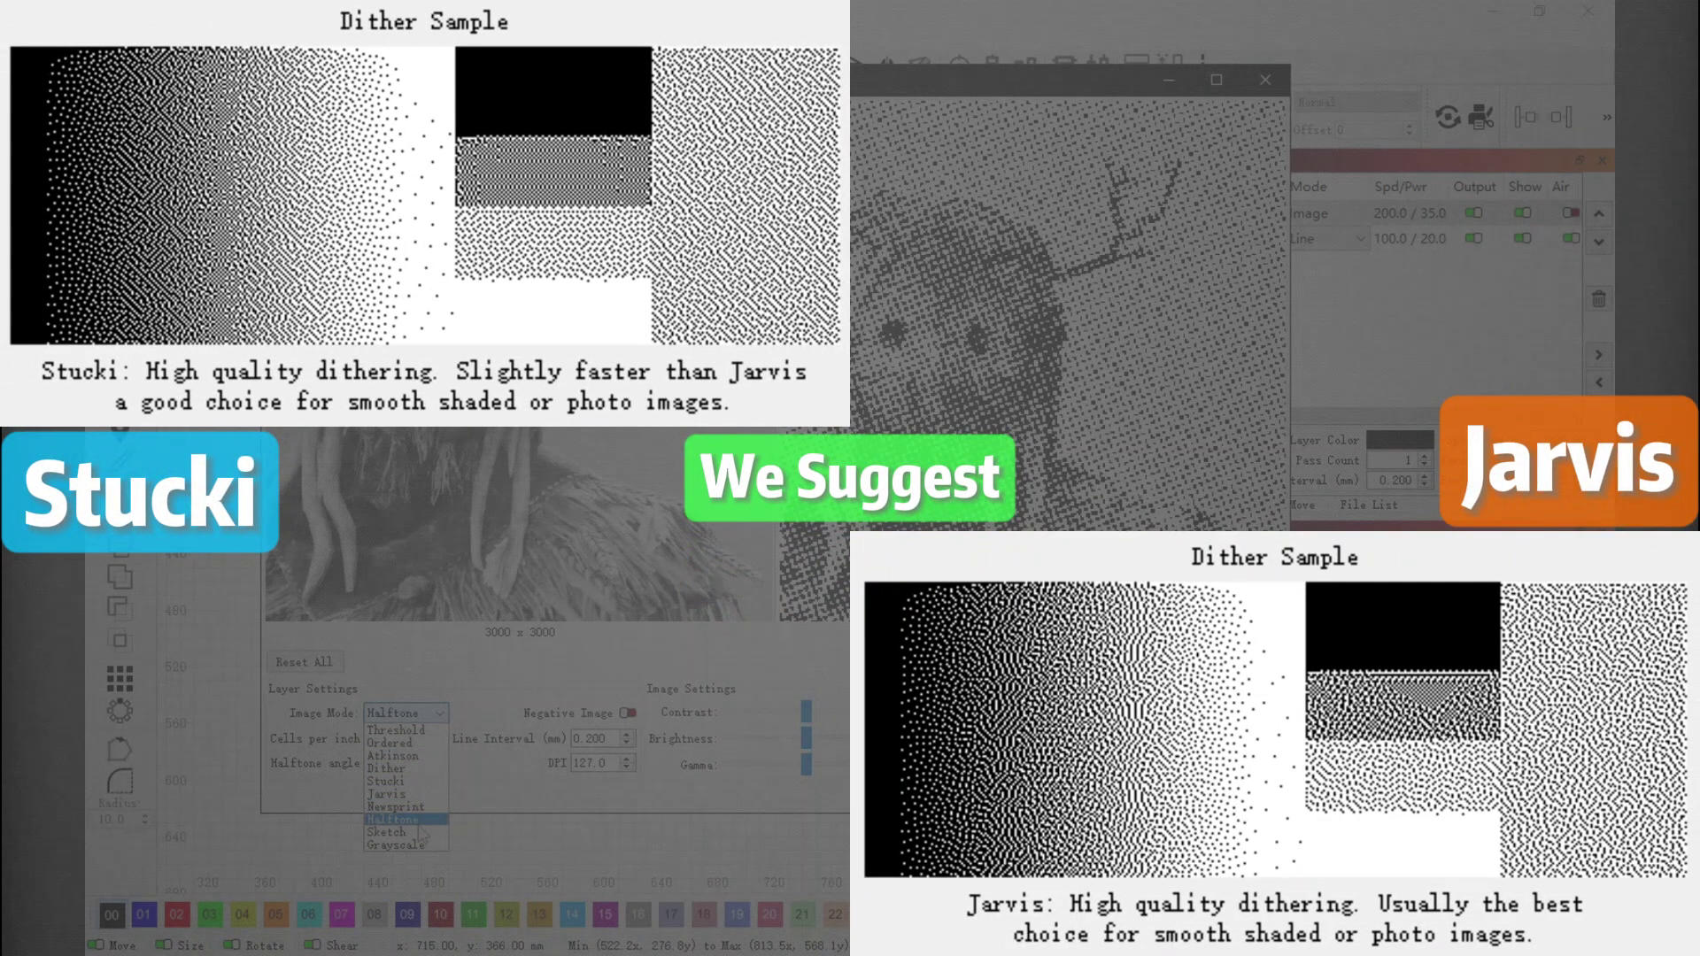
pyautogui.click(420, 821)
pyautogui.click(440, 712)
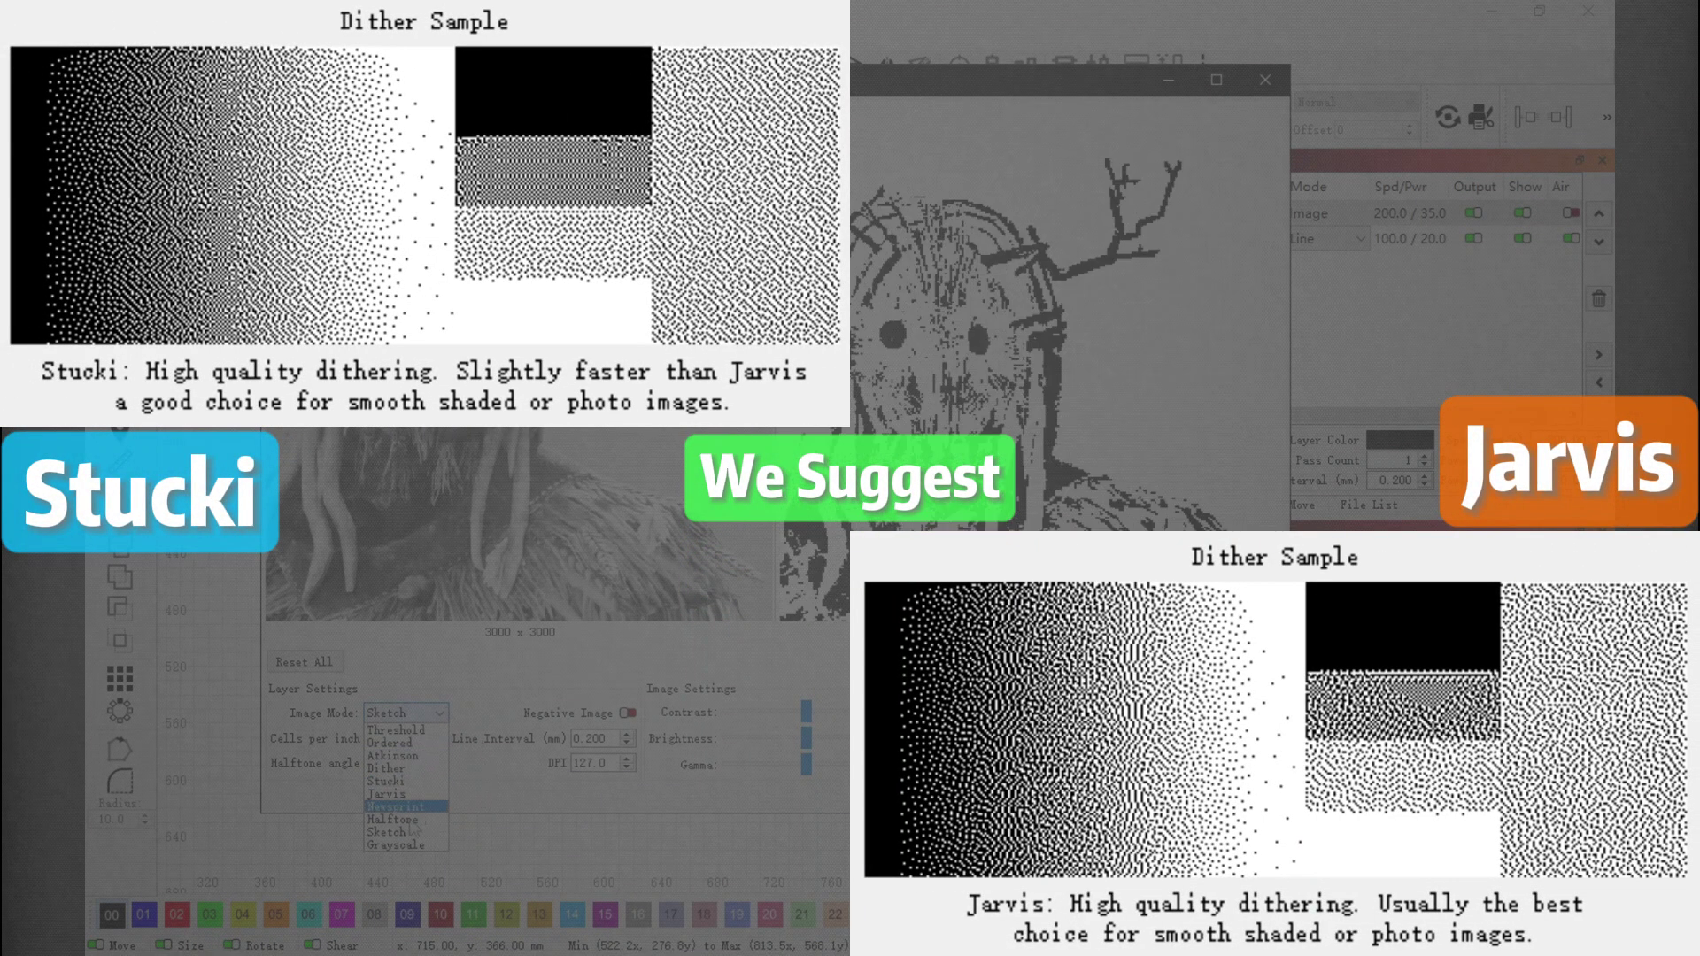
pyautogui.click(408, 850)
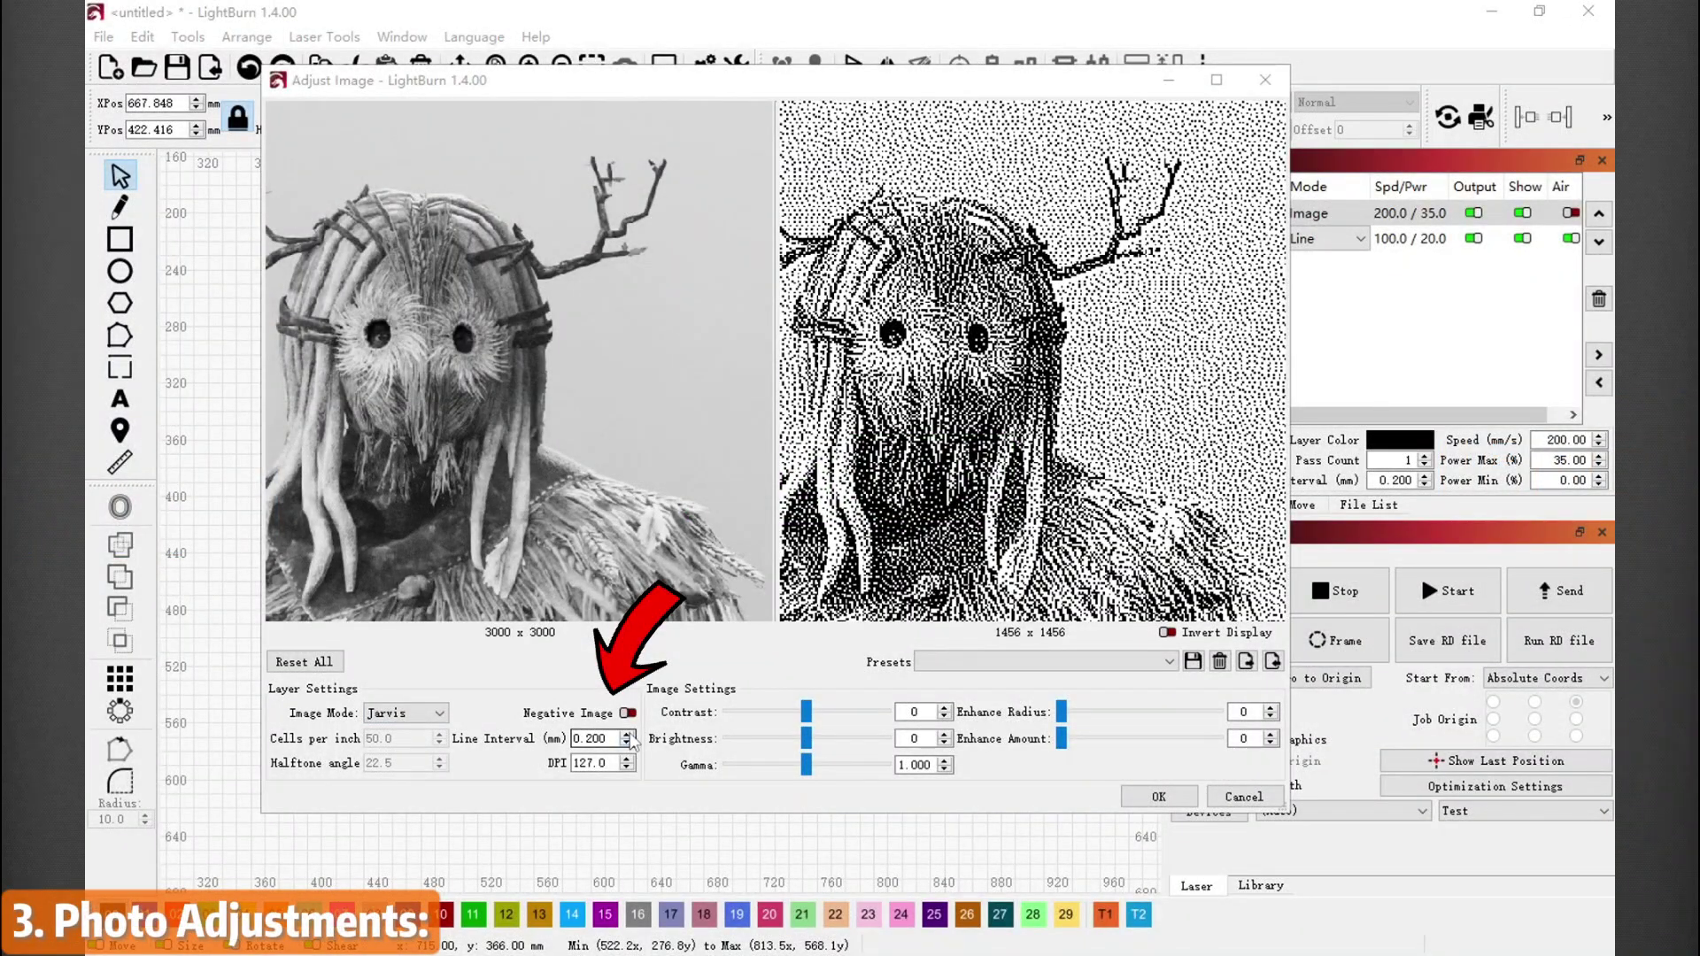
pyautogui.click(627, 734)
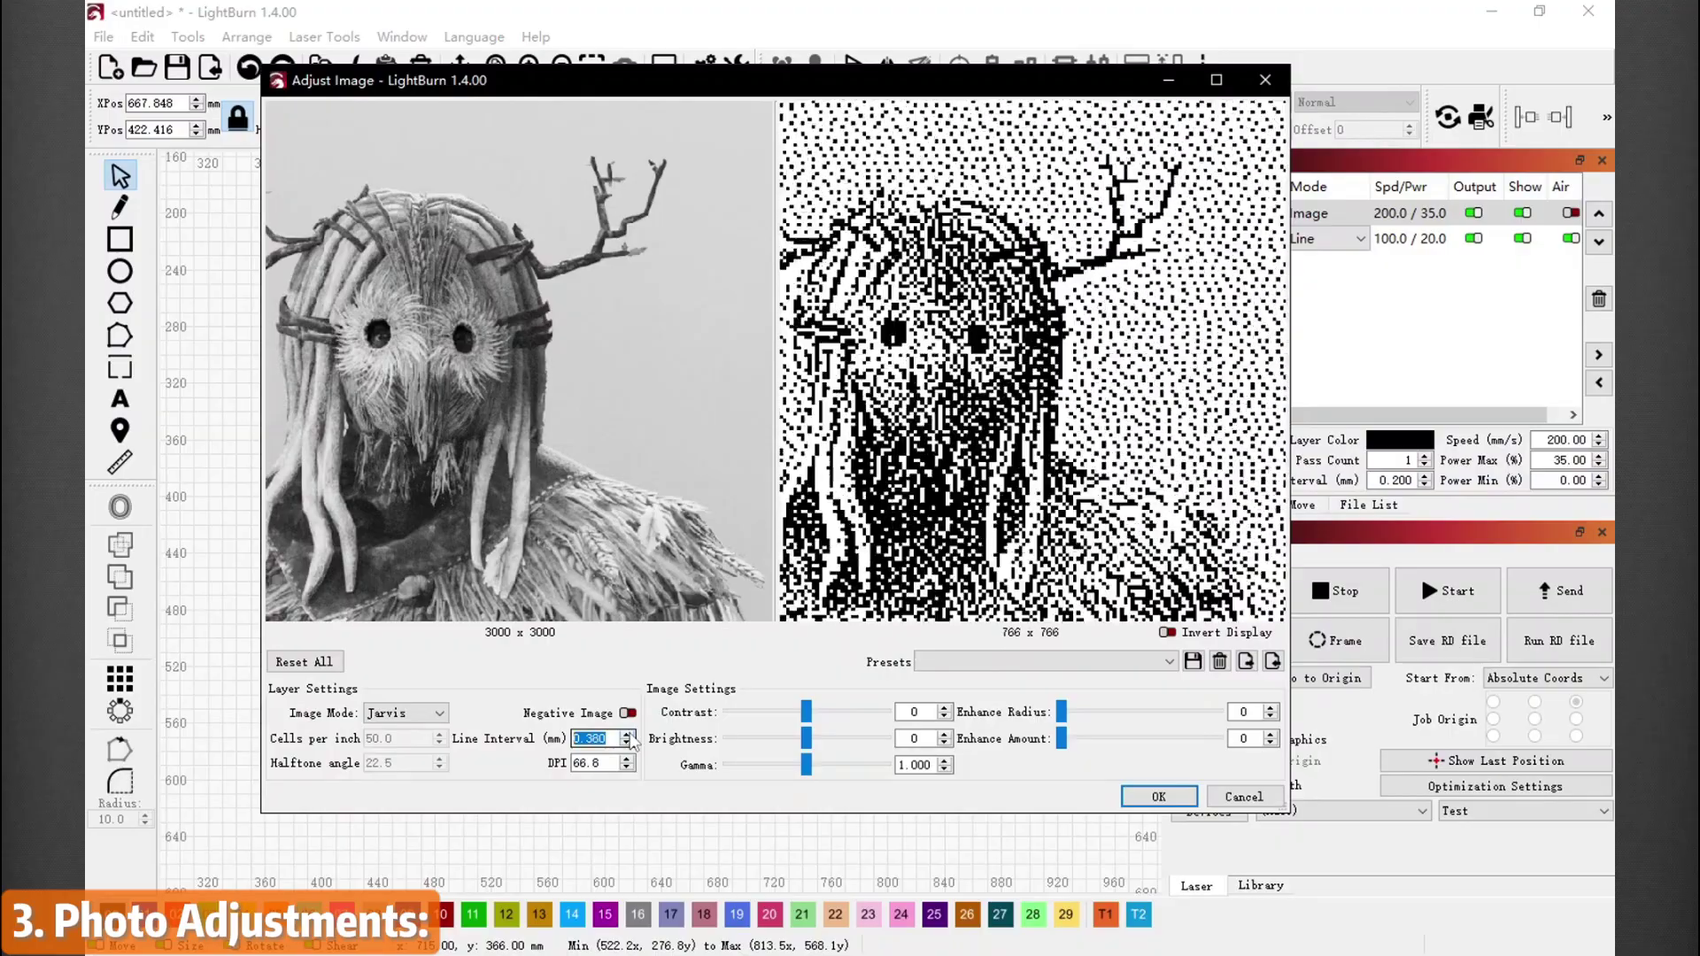
pyautogui.click(627, 734)
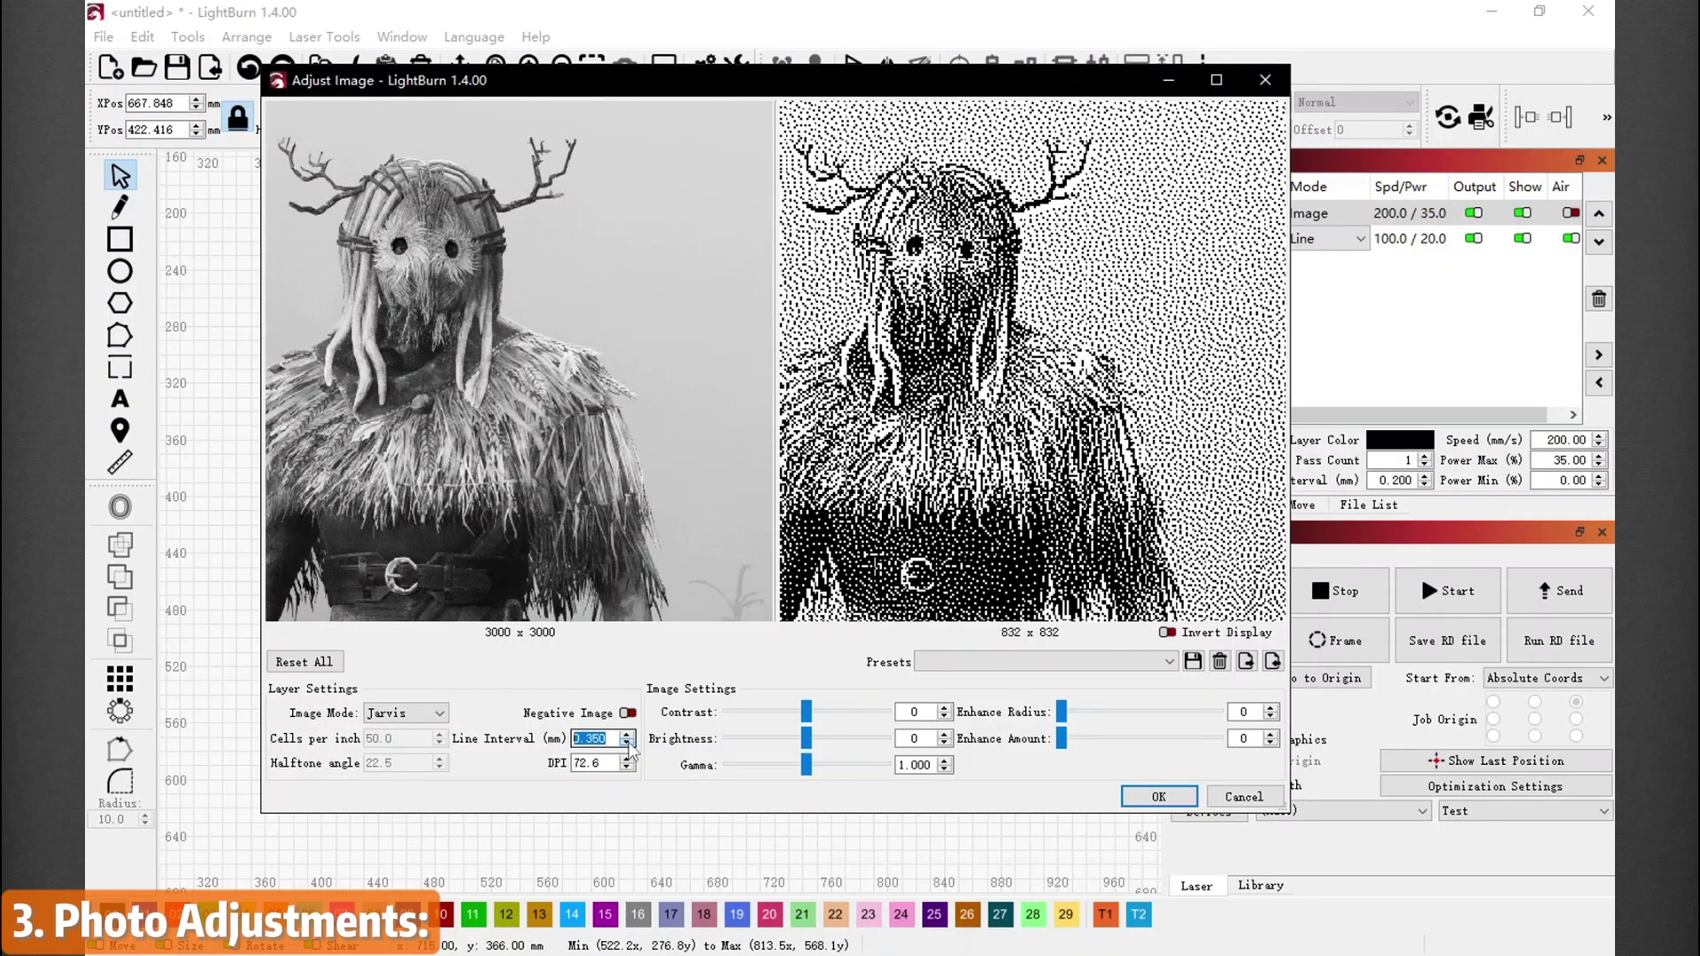
pyautogui.scroll(-7, 631, 748)
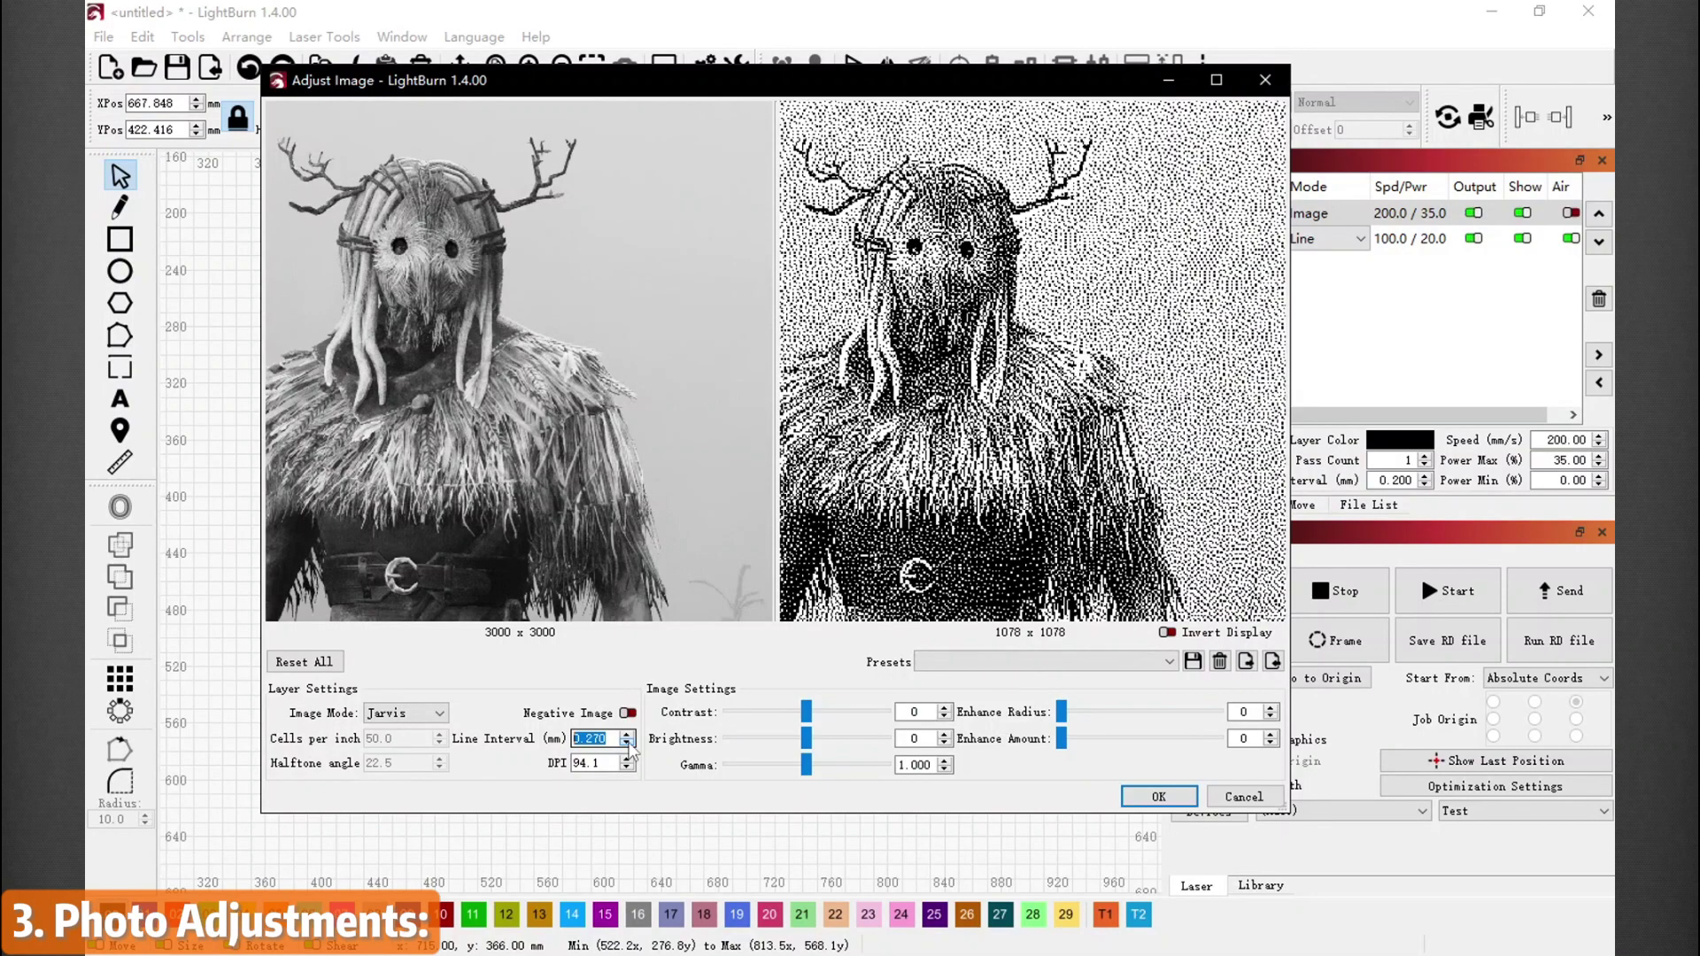
pyautogui.scroll(-7, 631, 749)
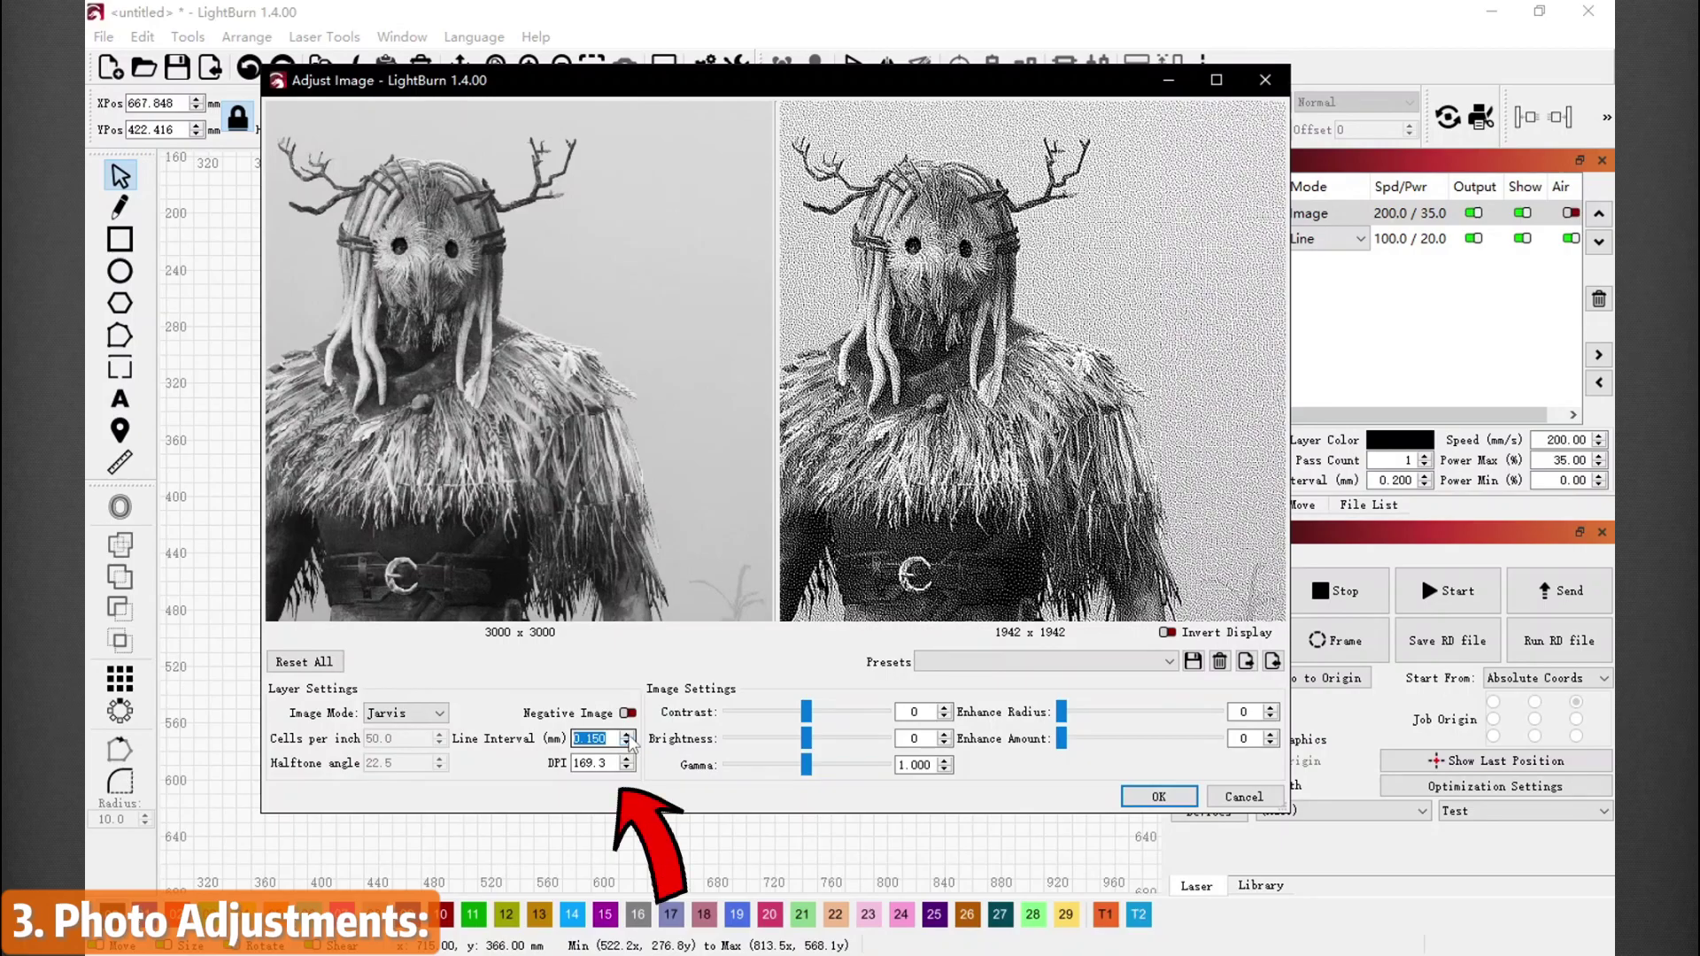
pyautogui.scroll(4, 630, 744)
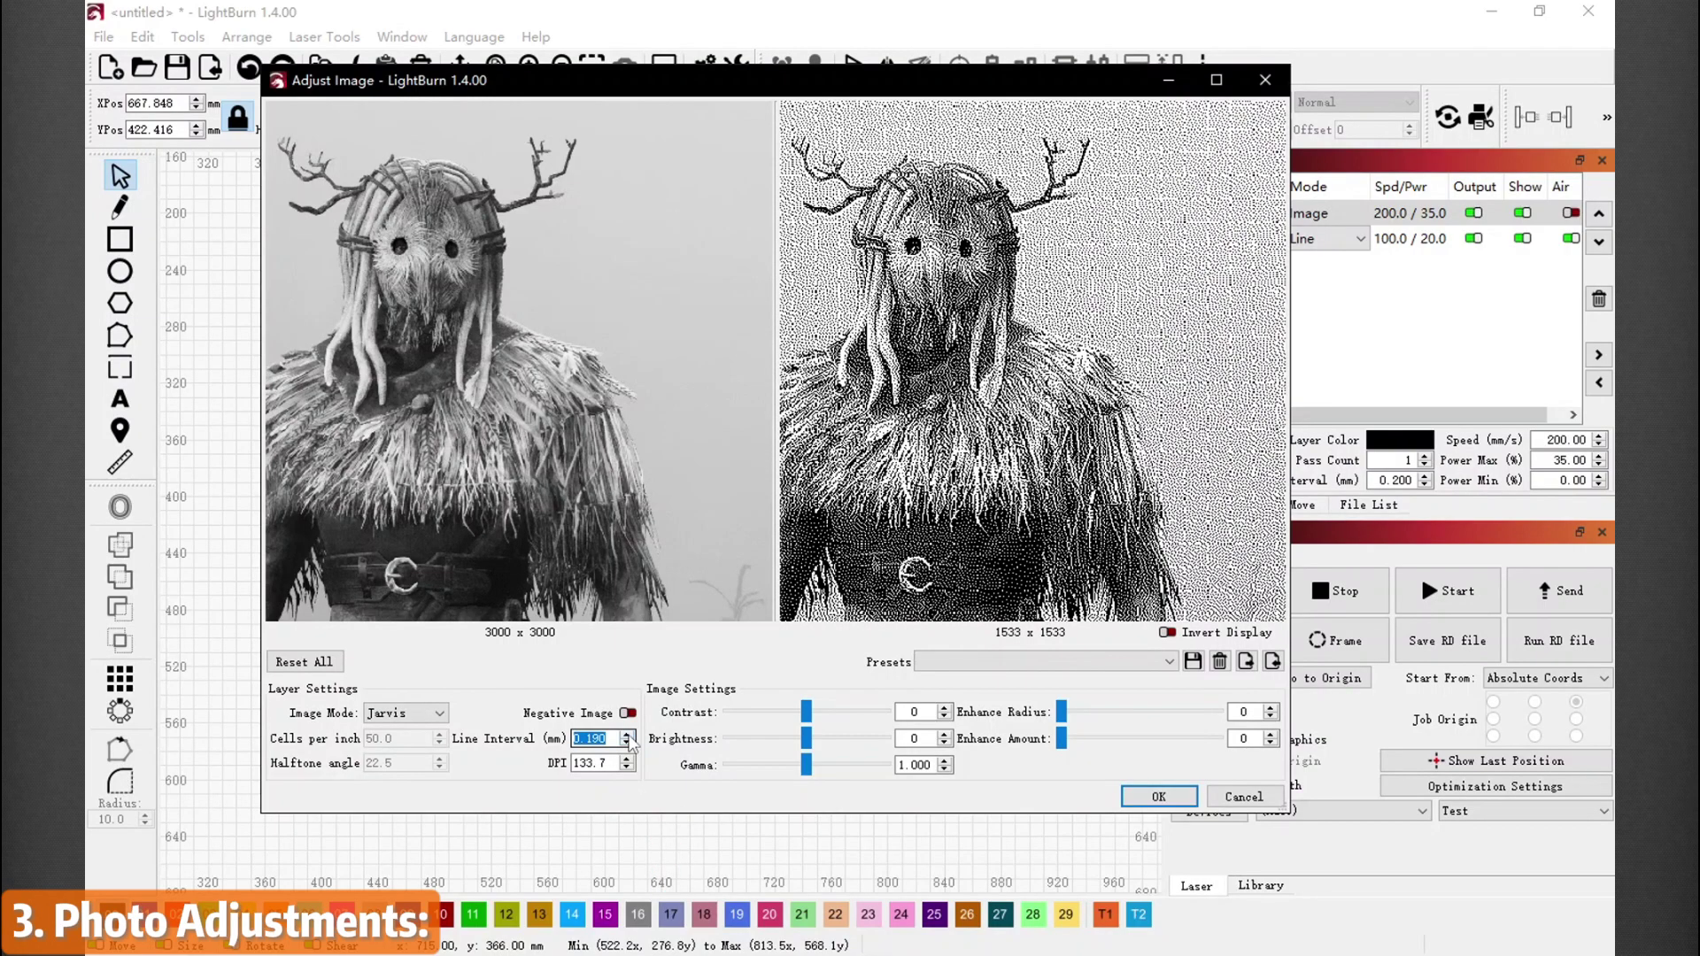
pyautogui.scroll(1, 631, 743)
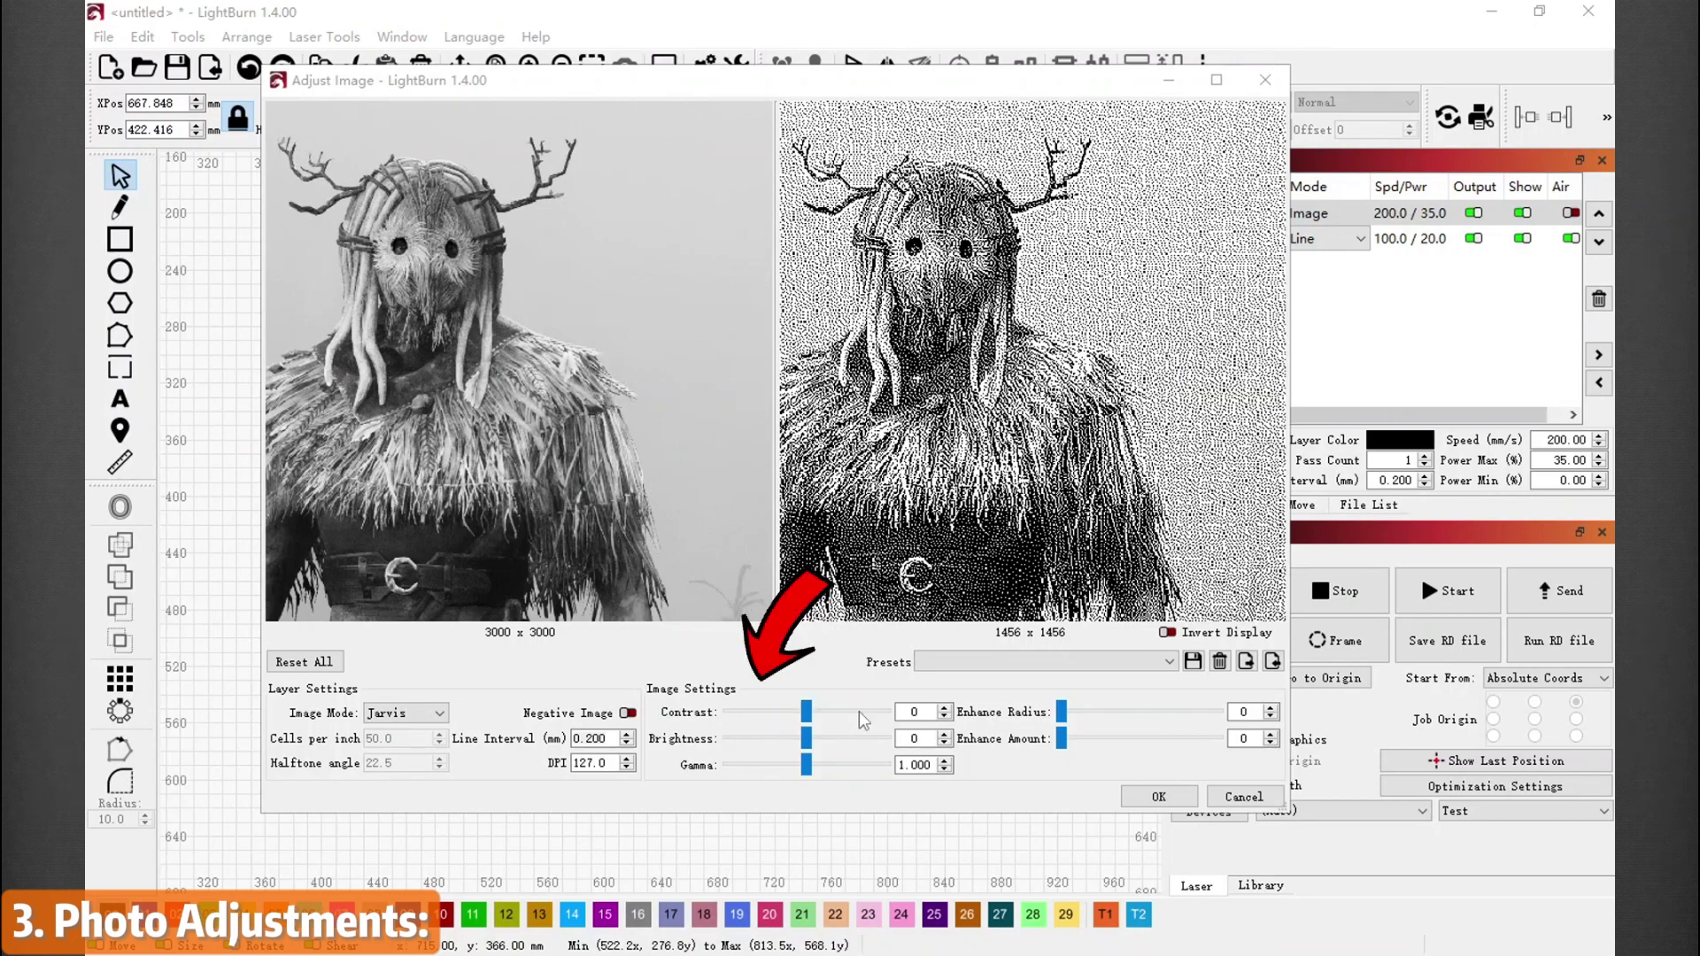
# - Raise the photo's contrast to 10
pyautogui.click(944, 708)
pyautogui.click(945, 707)
pyautogui.click(945, 708)
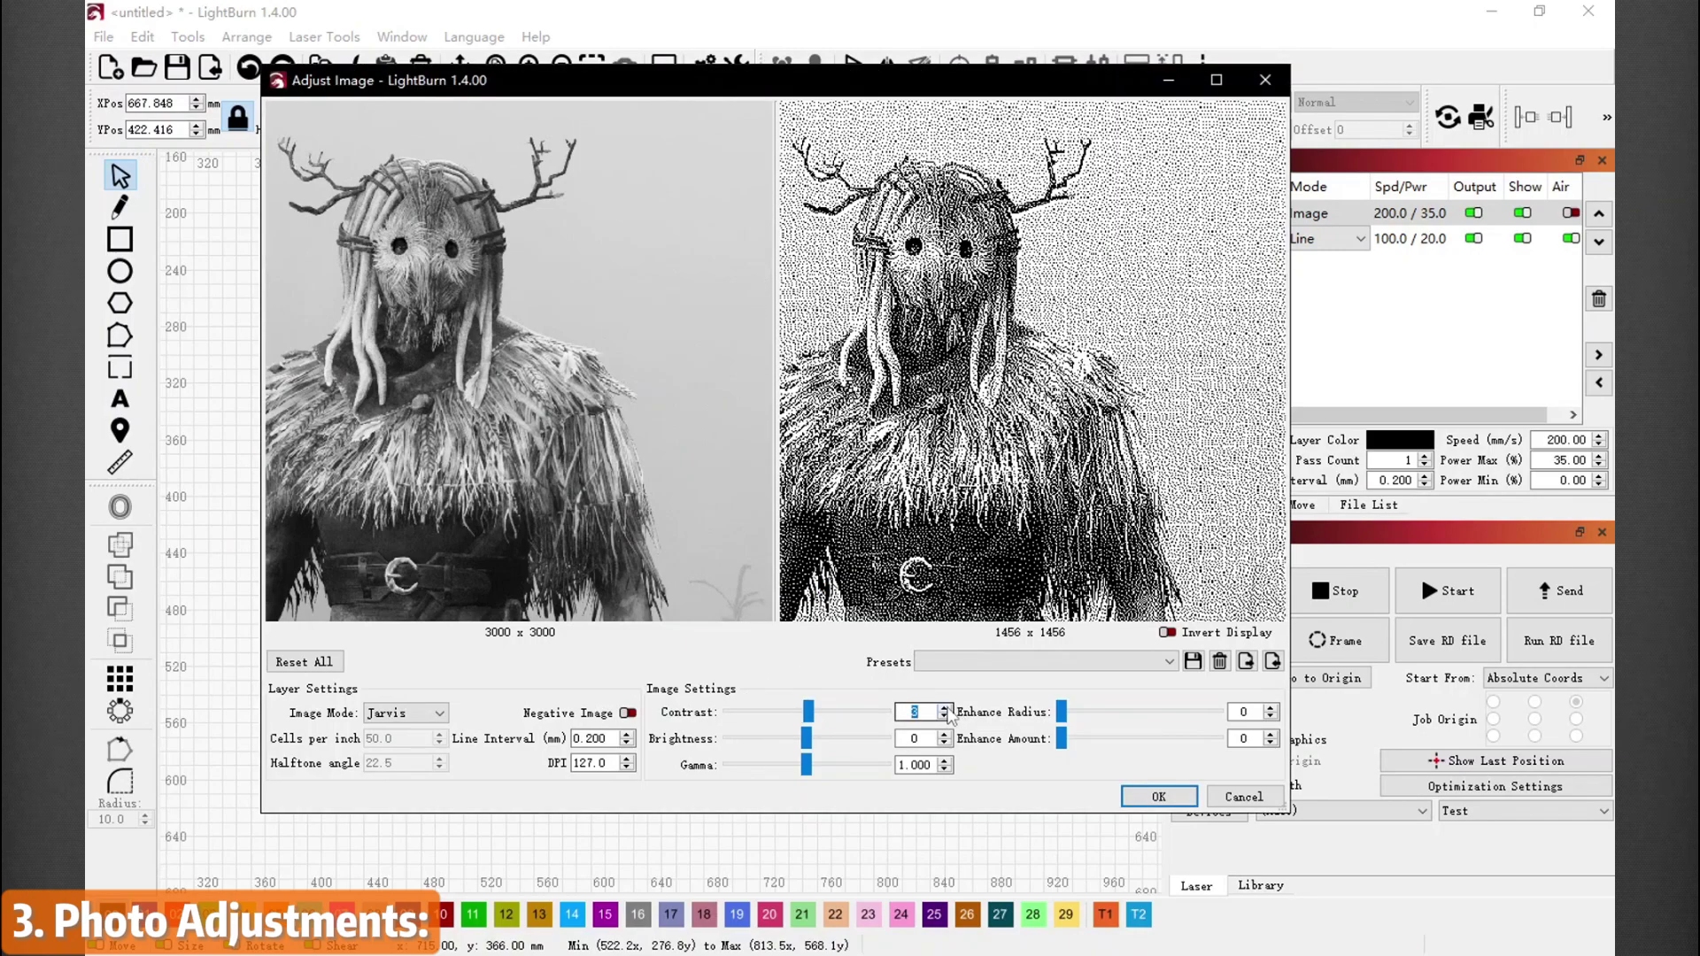
pyautogui.click(945, 708)
pyautogui.click(945, 708)
pyautogui.click(945, 707)
pyautogui.click(945, 707)
pyautogui.click(945, 708)
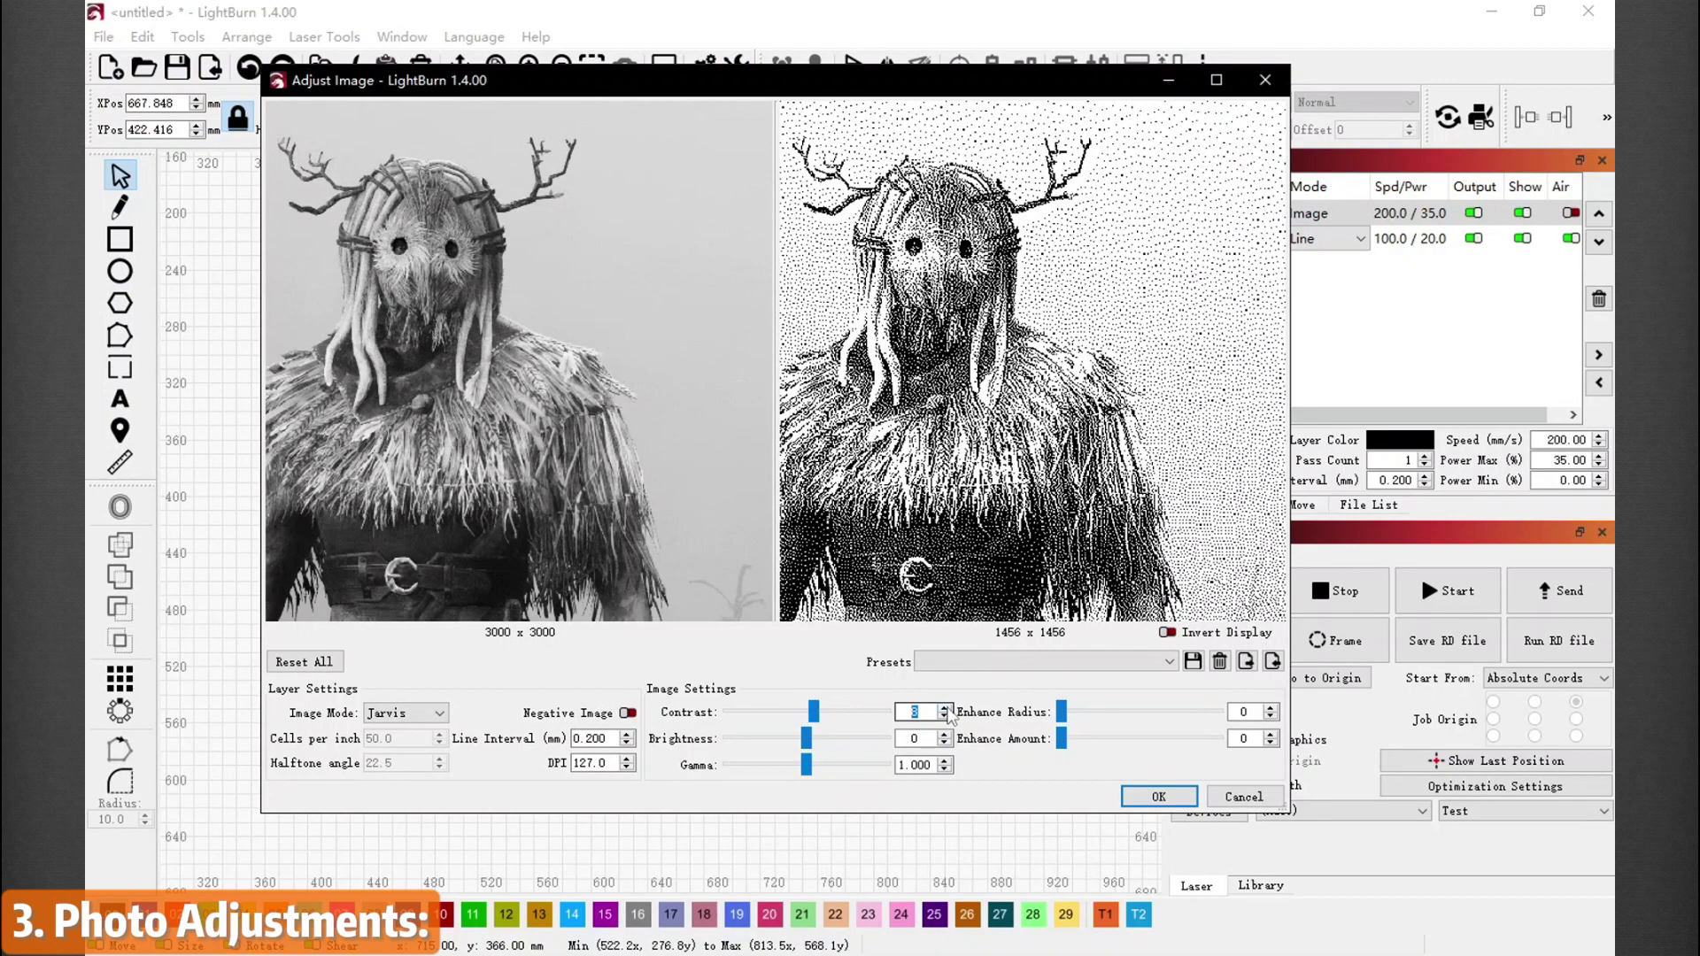
pyautogui.click(945, 708)
pyautogui.click(945, 708)
# - Raise brightness to 10 and gamma to 1.250, then lower the brightness again
pyautogui.click(944, 734)
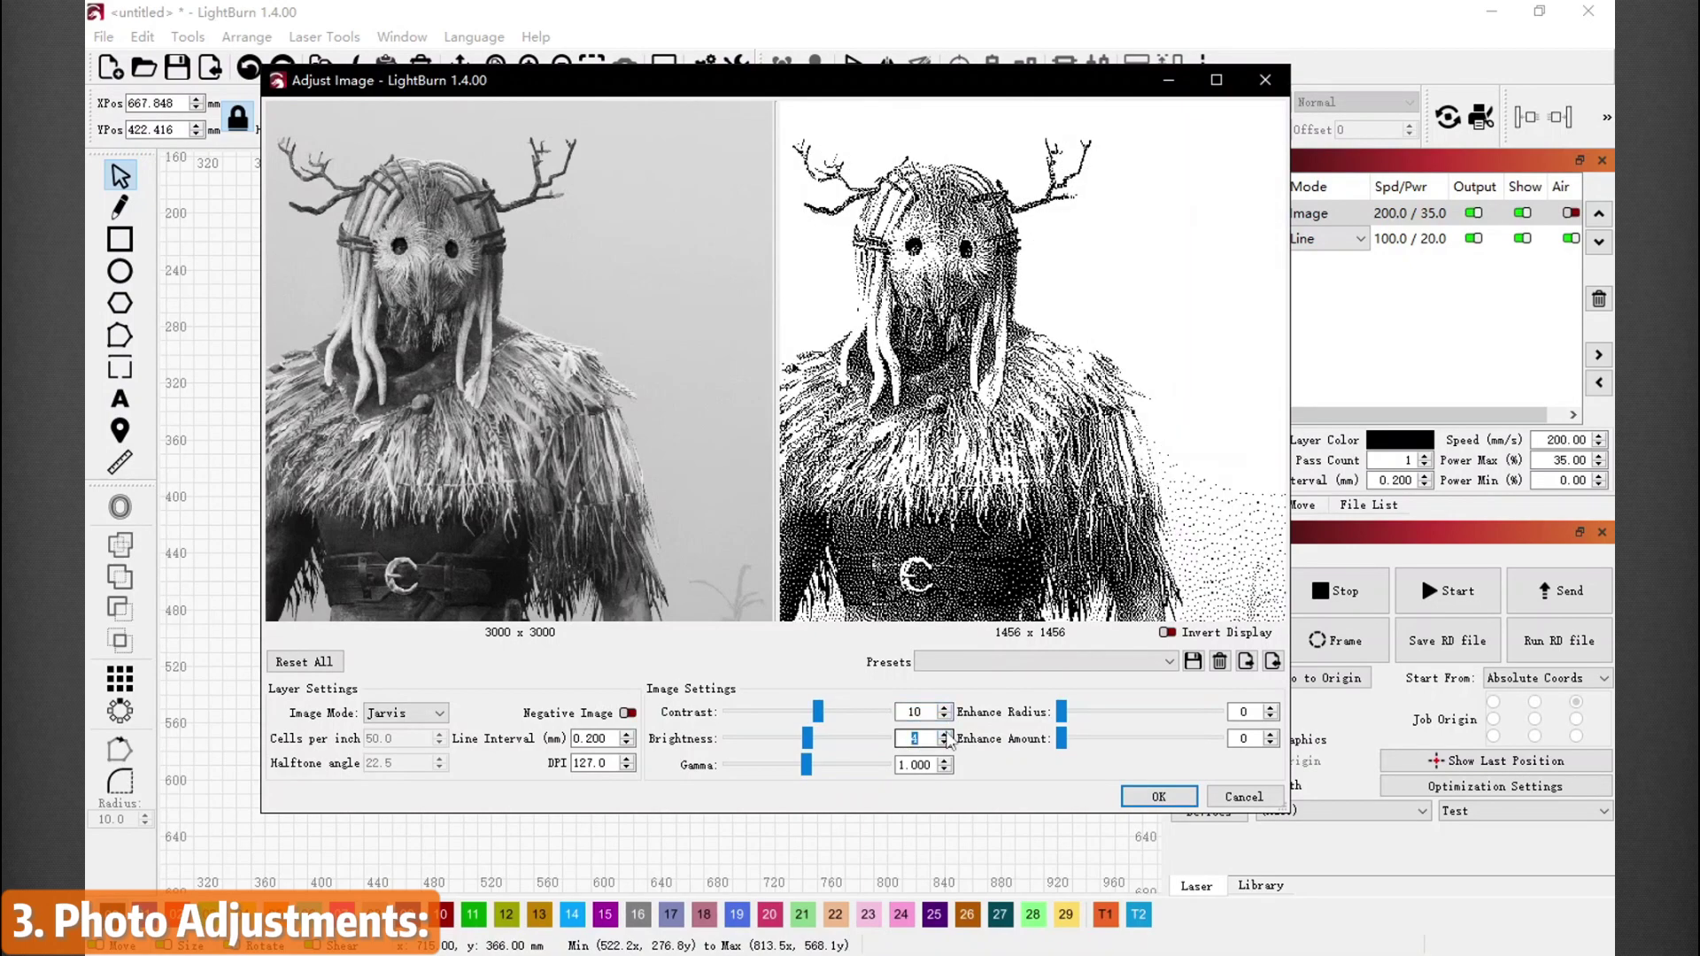
pyautogui.click(945, 734)
pyautogui.click(944, 734)
pyautogui.click(944, 734)
pyautogui.click(944, 734)
pyautogui.click(945, 734)
pyautogui.click(945, 734)
pyautogui.click(945, 734)
pyautogui.click(944, 734)
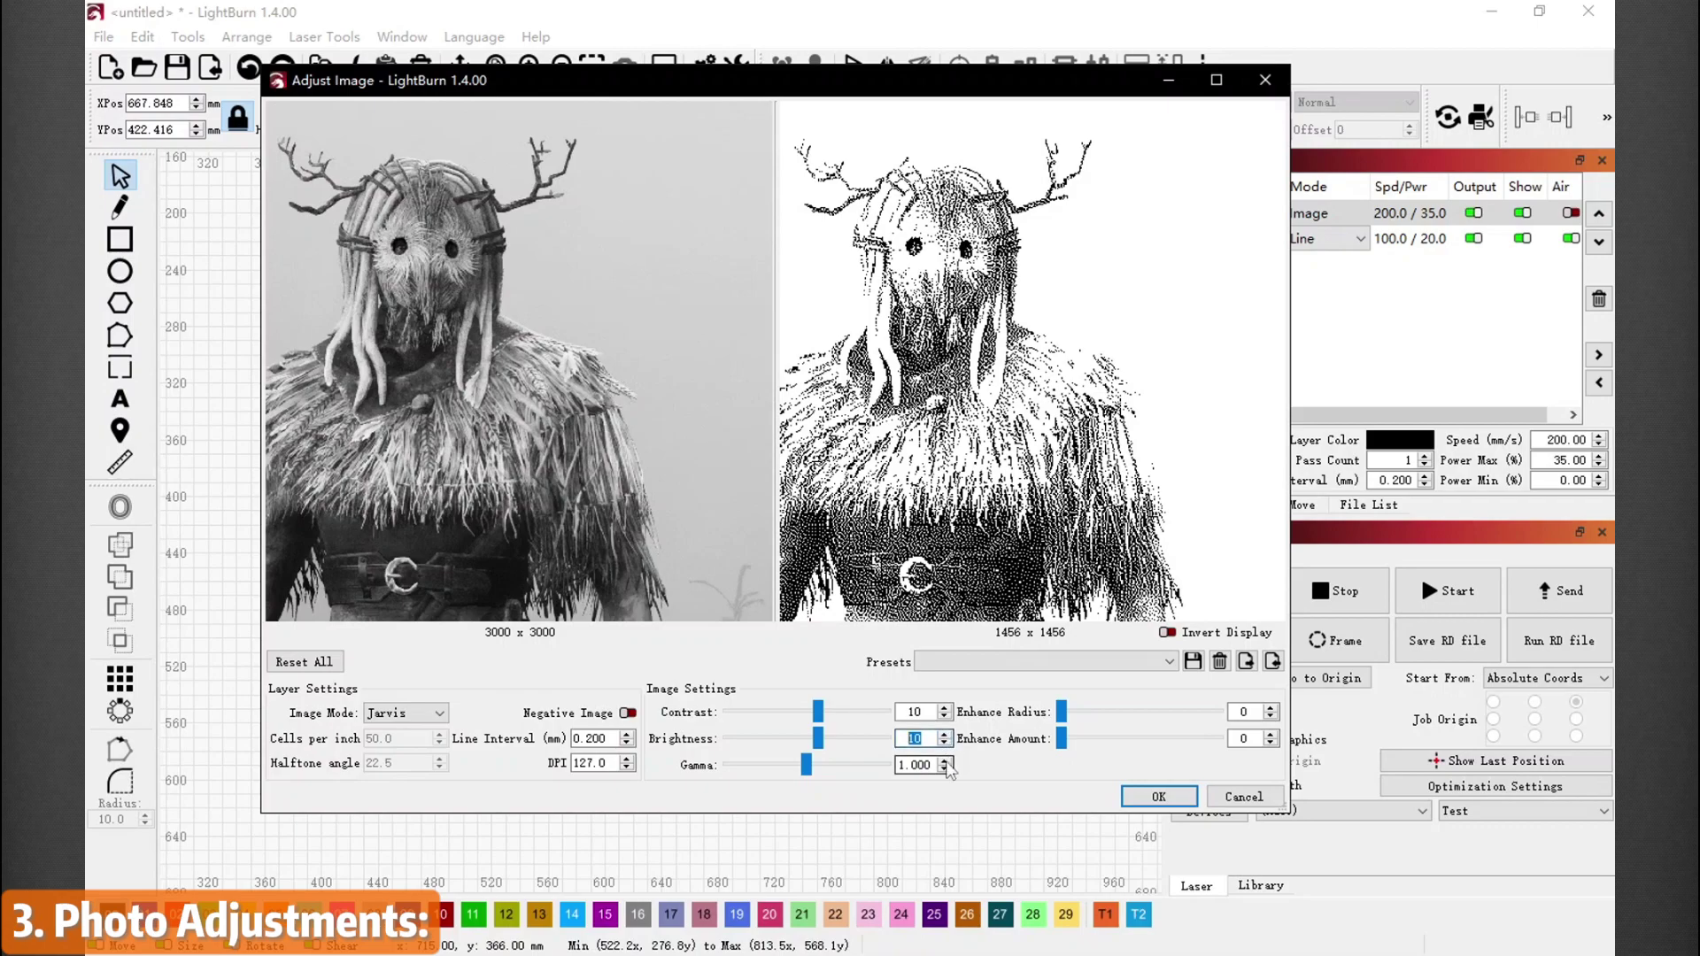
pyautogui.click(945, 761)
pyautogui.click(945, 761)
pyautogui.click(945, 760)
pyautogui.click(945, 761)
pyautogui.click(945, 761)
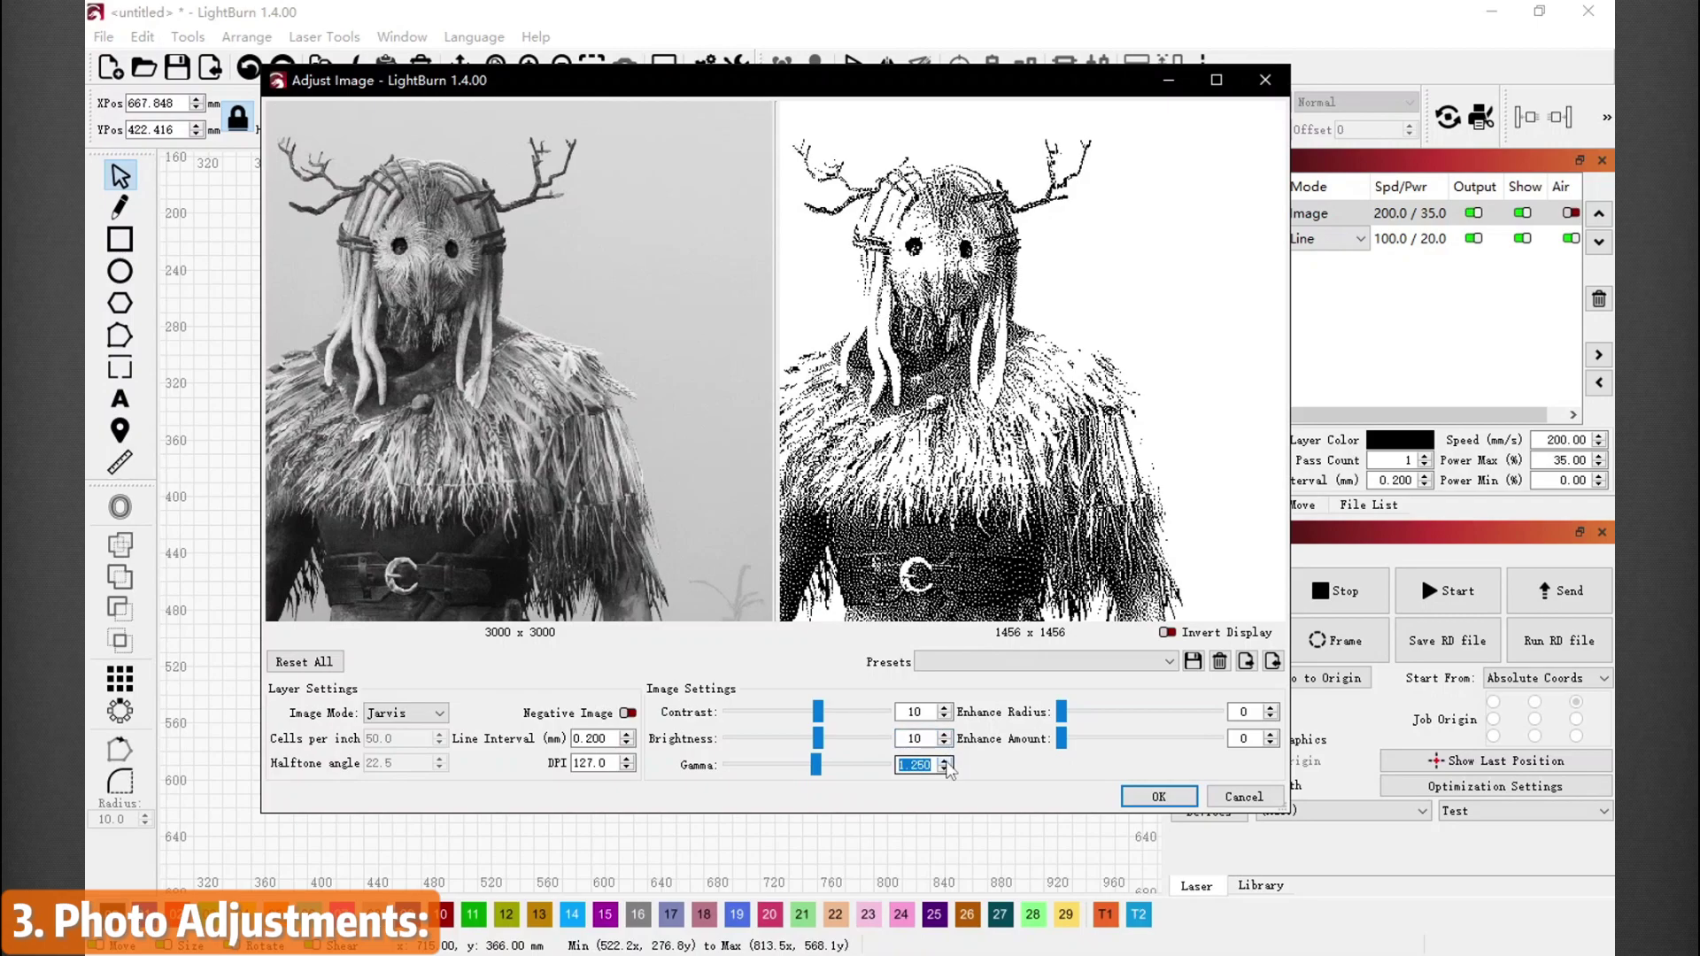
pyautogui.click(945, 743)
pyautogui.click(945, 742)
pyautogui.click(945, 743)
pyautogui.click(945, 743)
pyautogui.click(945, 743)
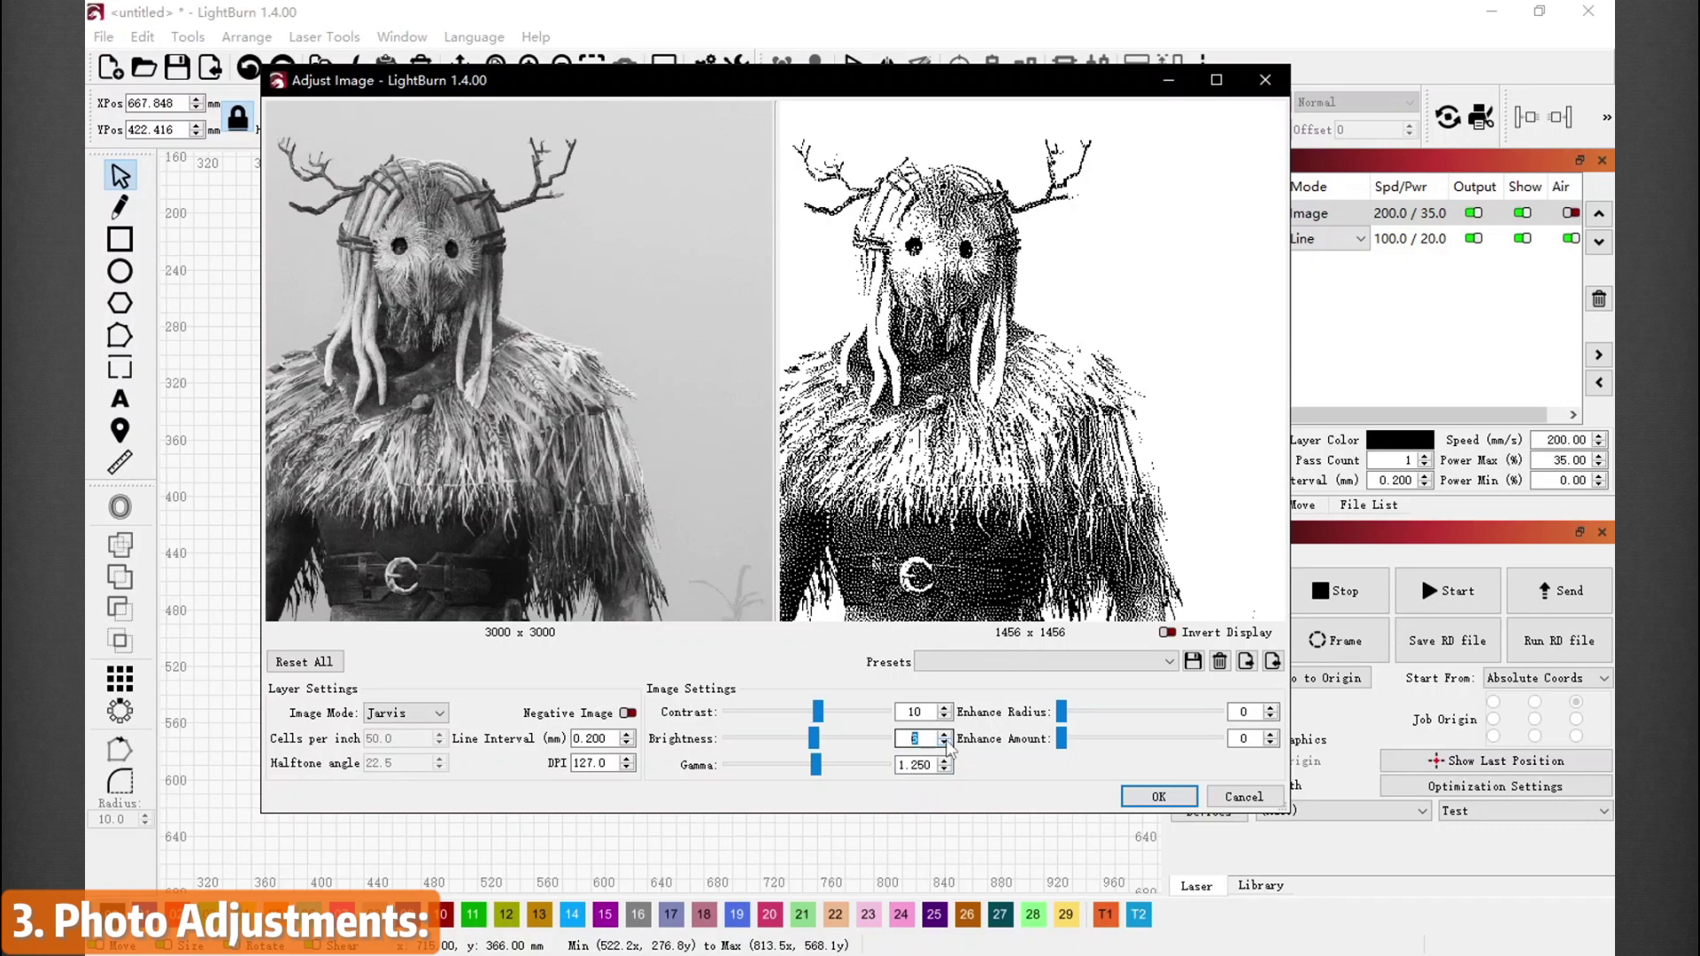
pyautogui.click(945, 743)
pyautogui.click(945, 743)
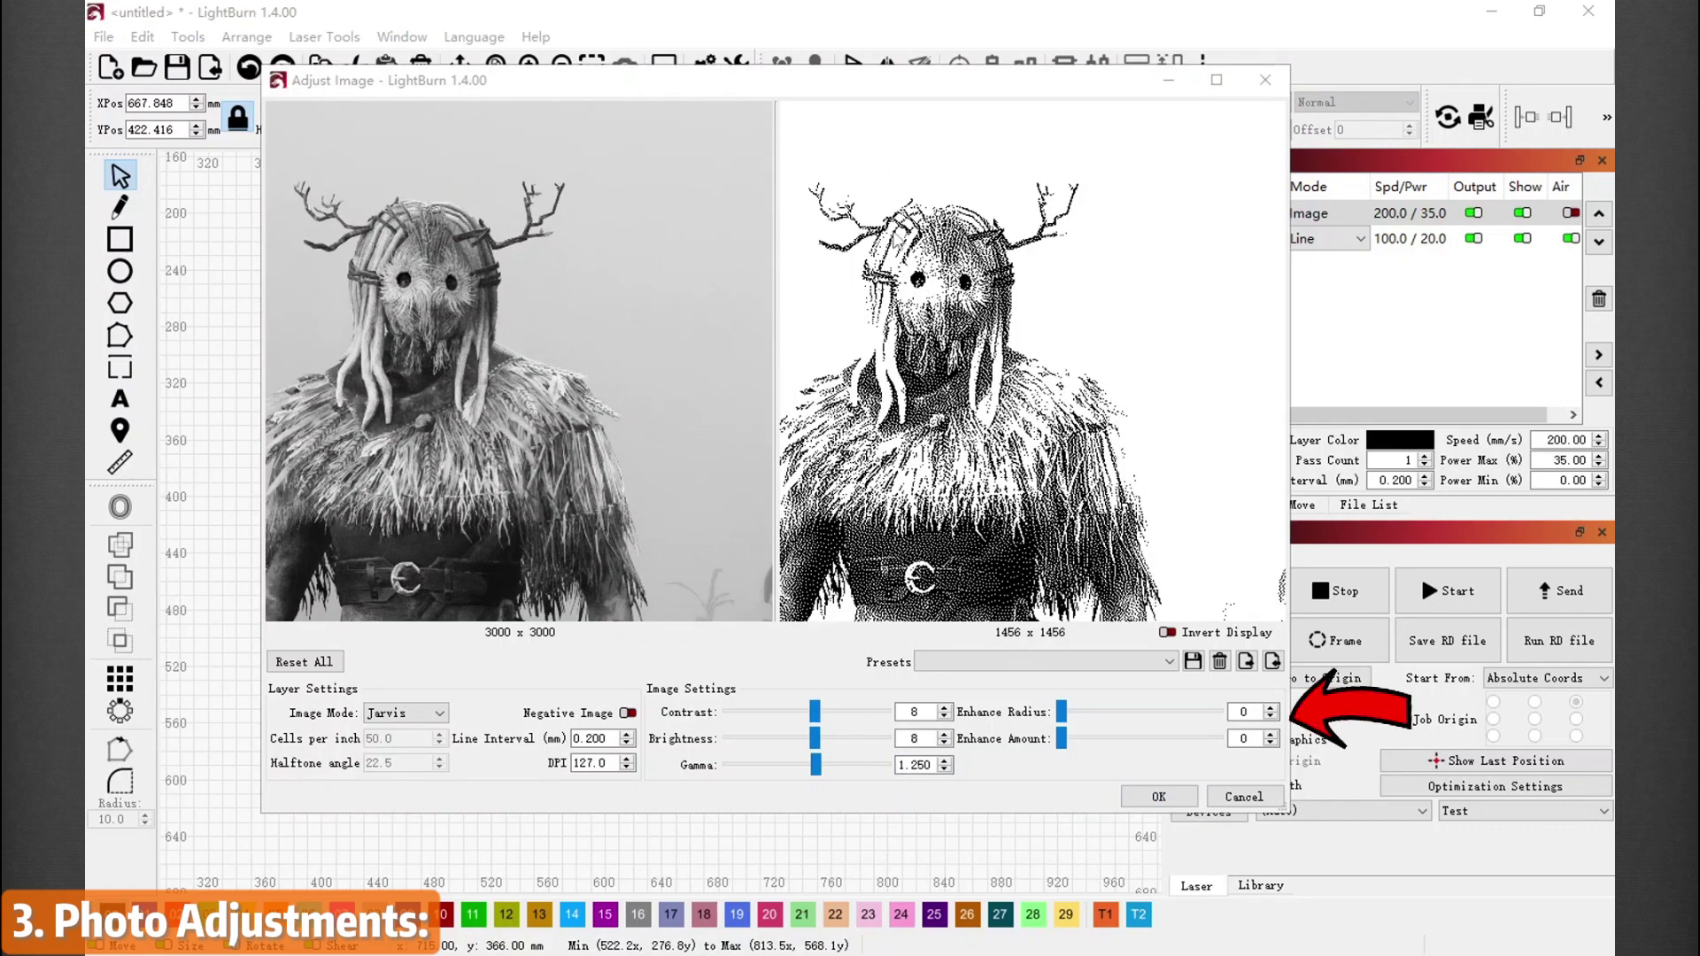
# - Increase the enhance radius to 9 to sharpen the figure
pyautogui.click(1271, 708)
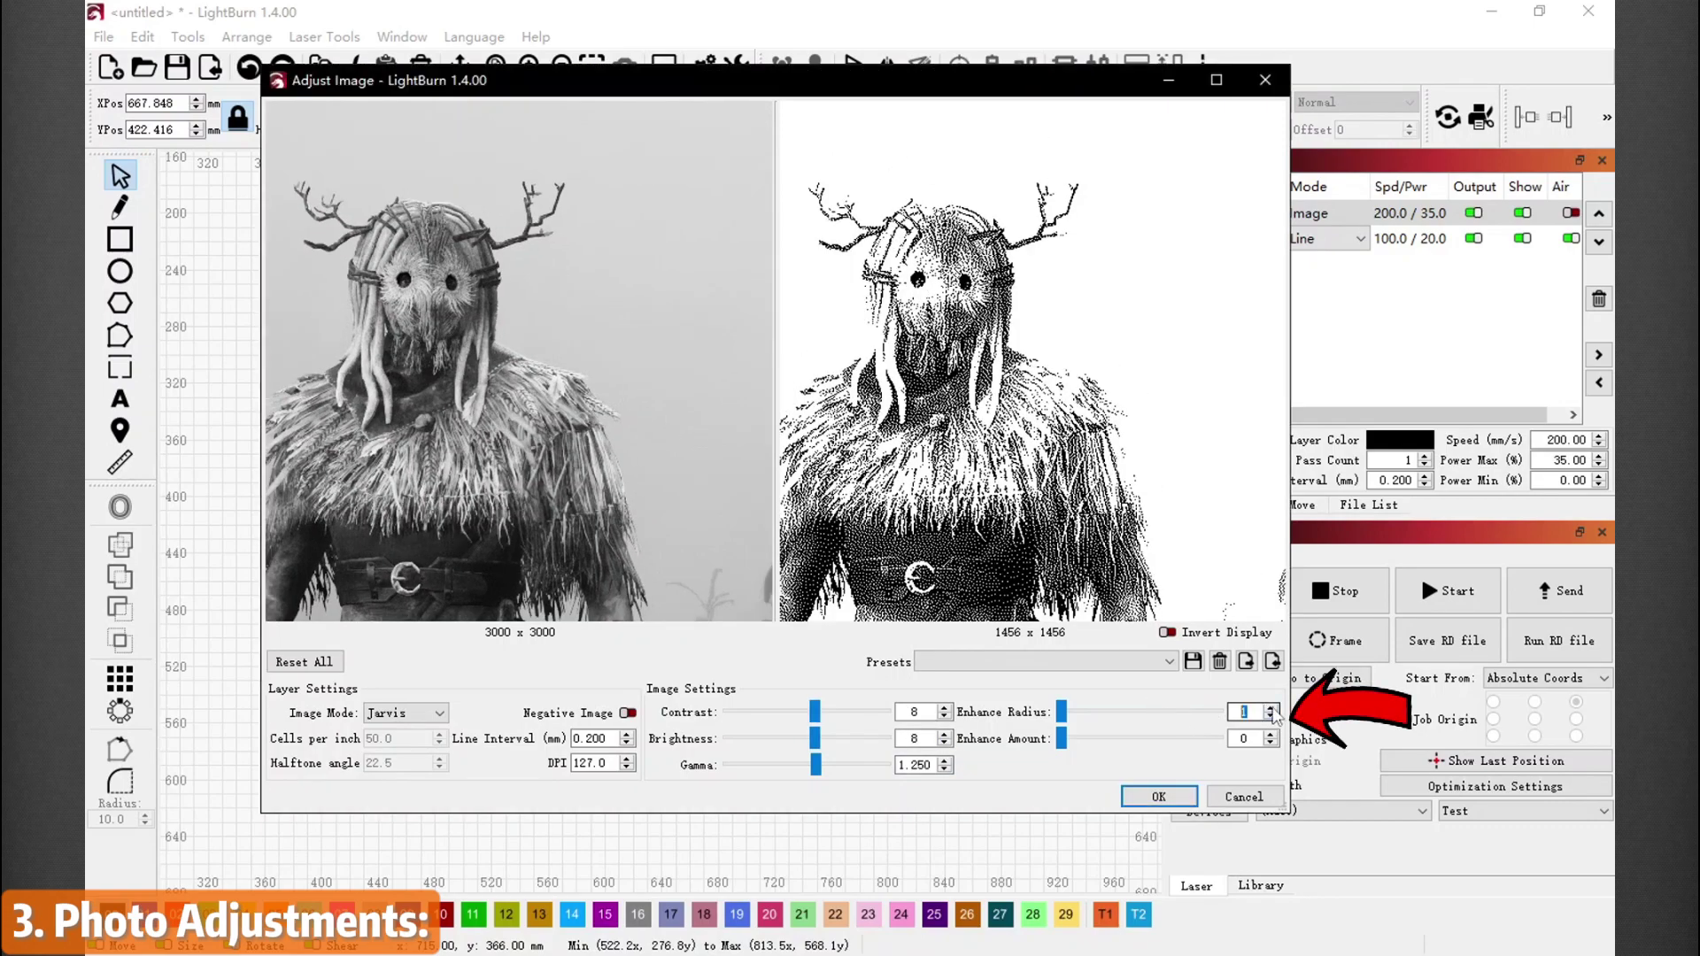
pyautogui.click(1271, 707)
pyautogui.click(1271, 708)
pyautogui.click(1272, 708)
pyautogui.click(1271, 708)
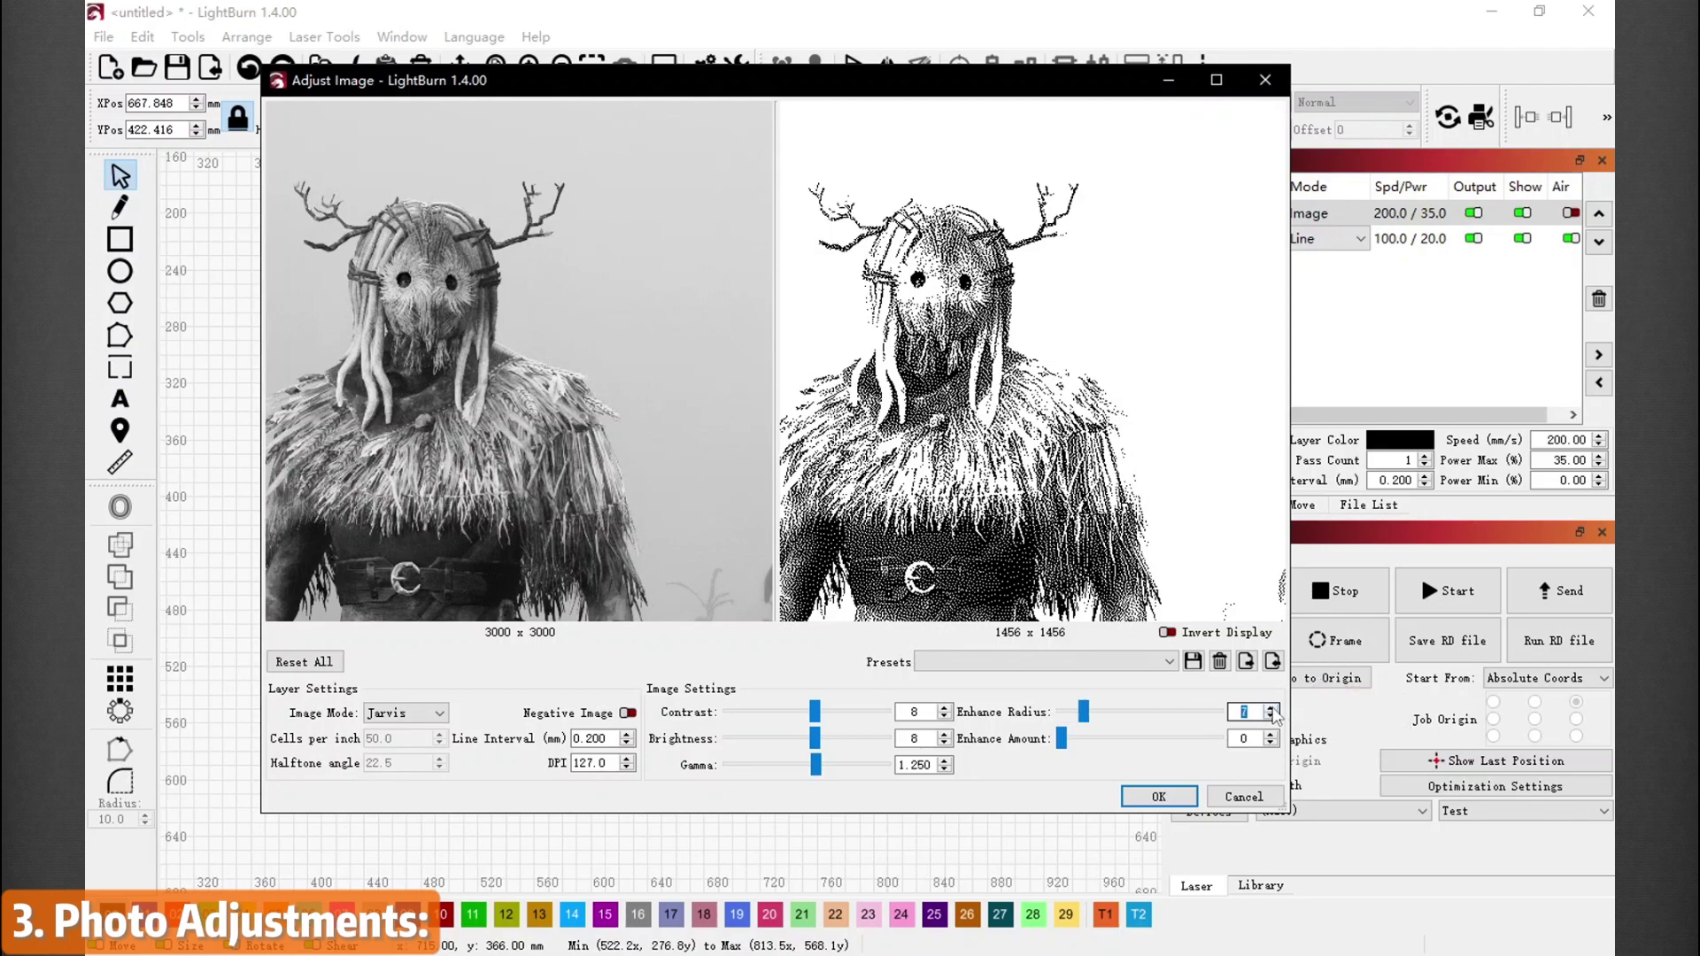
pyautogui.scroll(4, 993, 536)
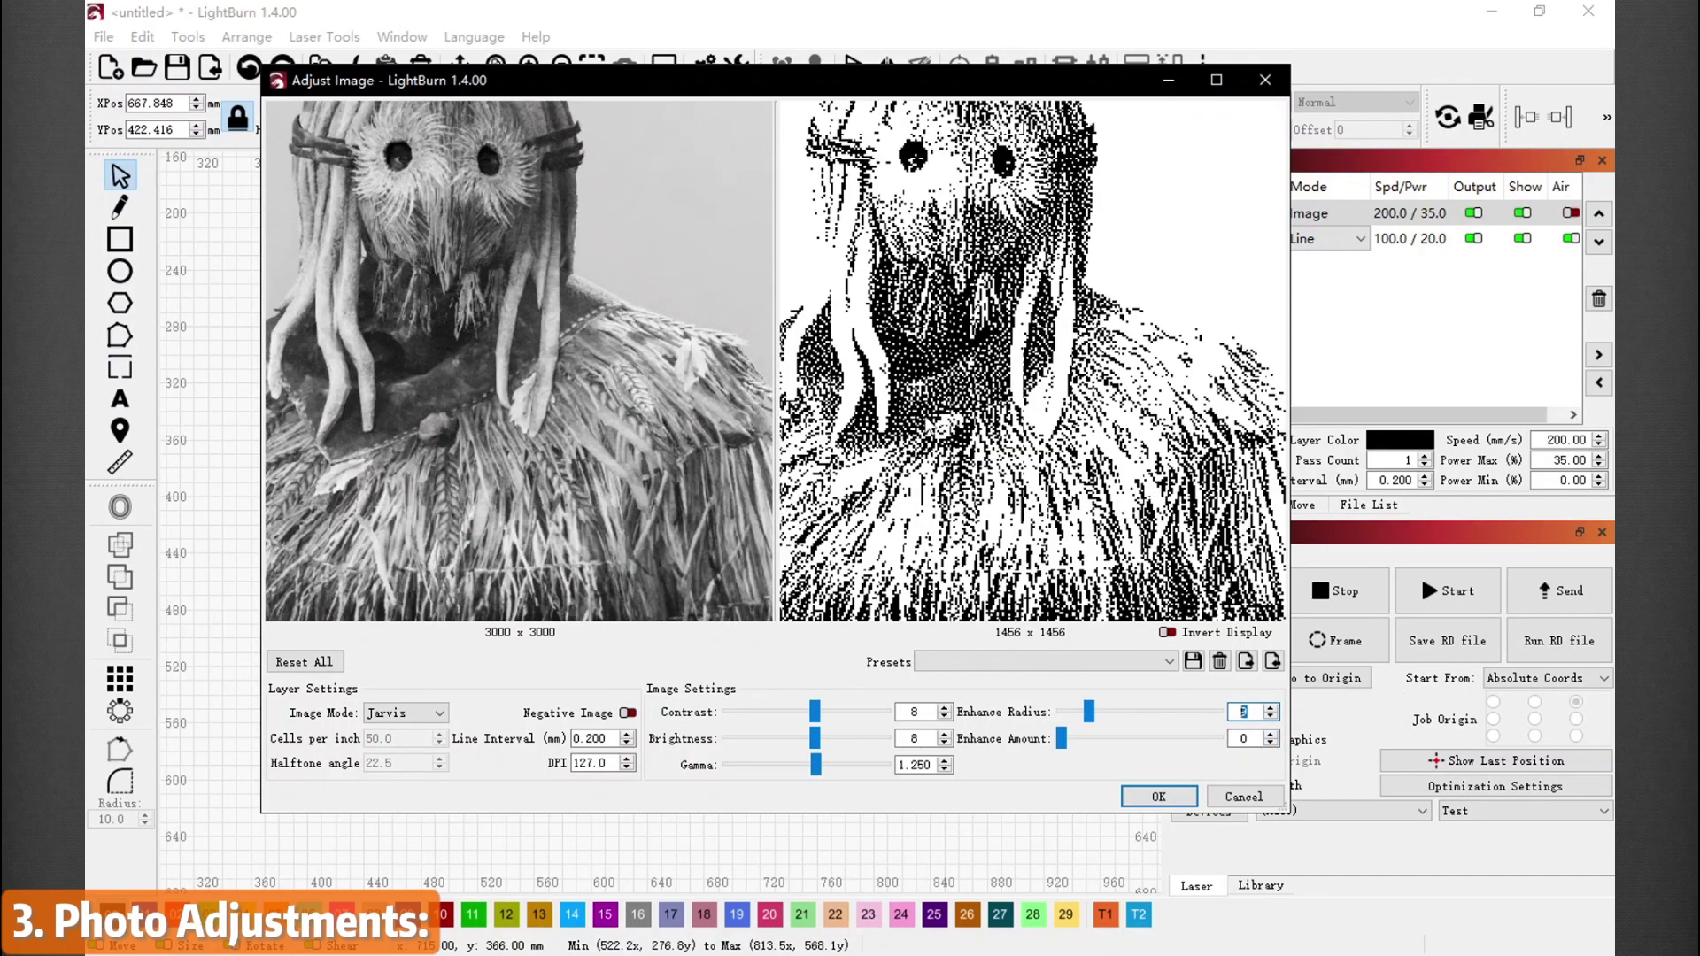
# - Raise the enhance amount to 30, then reduce it to about 10 or below
pyautogui.click(1272, 734)
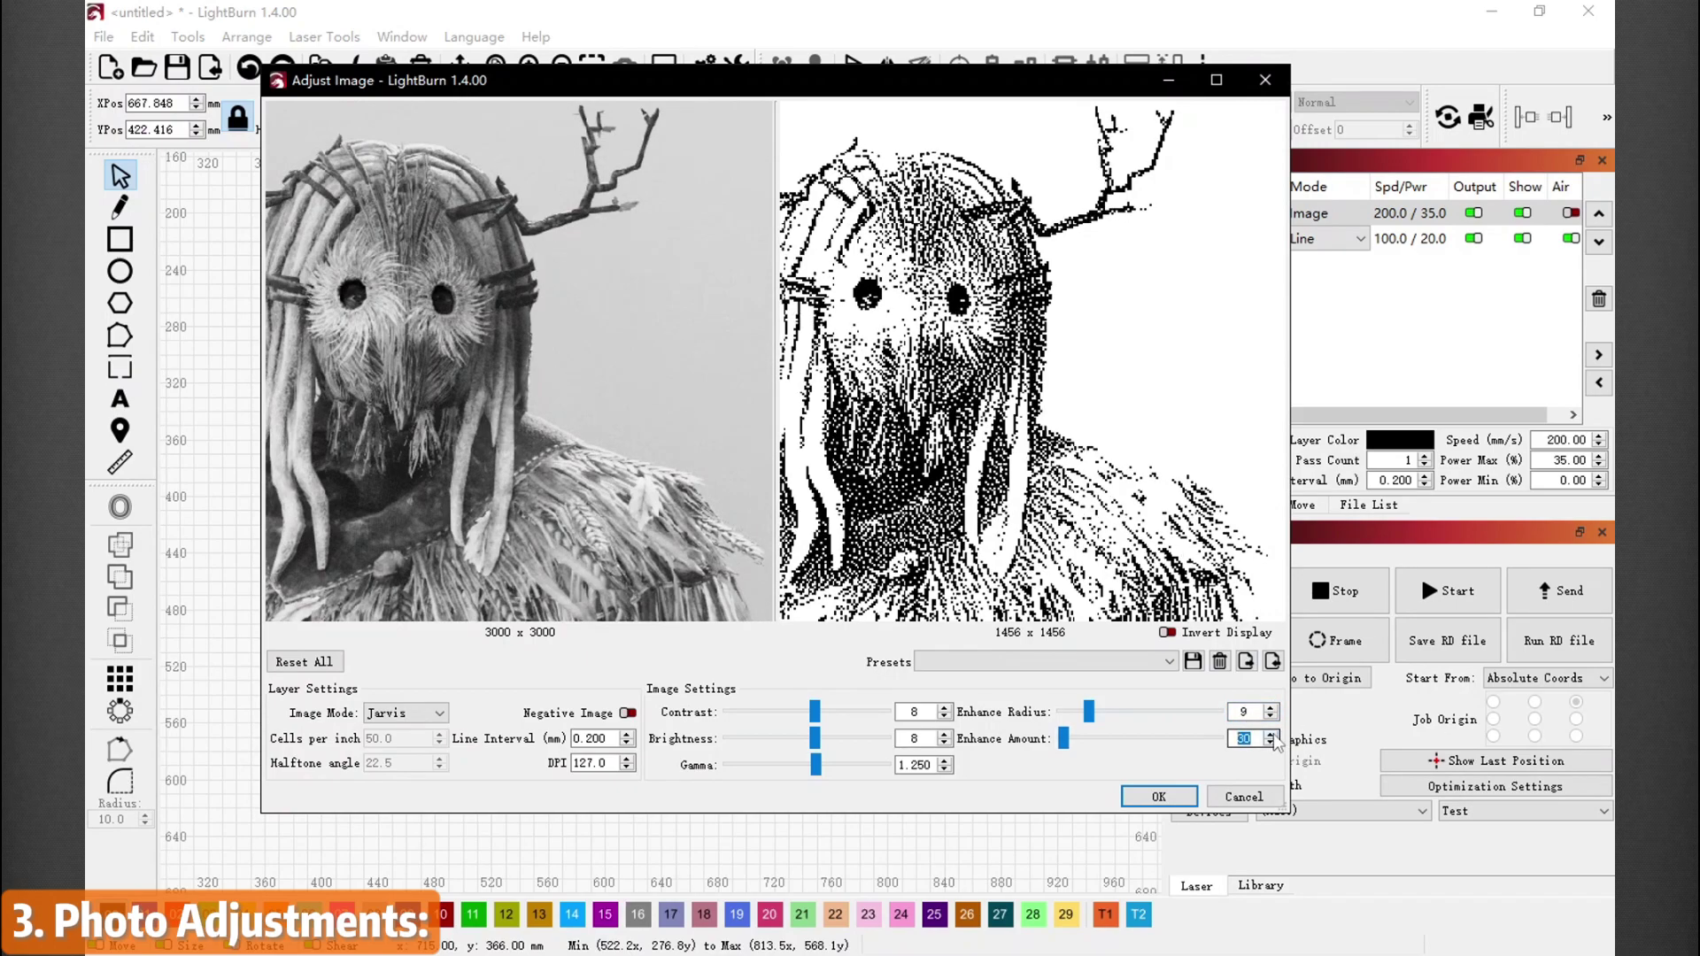
pyautogui.click(1272, 734)
pyautogui.scroll(-4, 1071, 486)
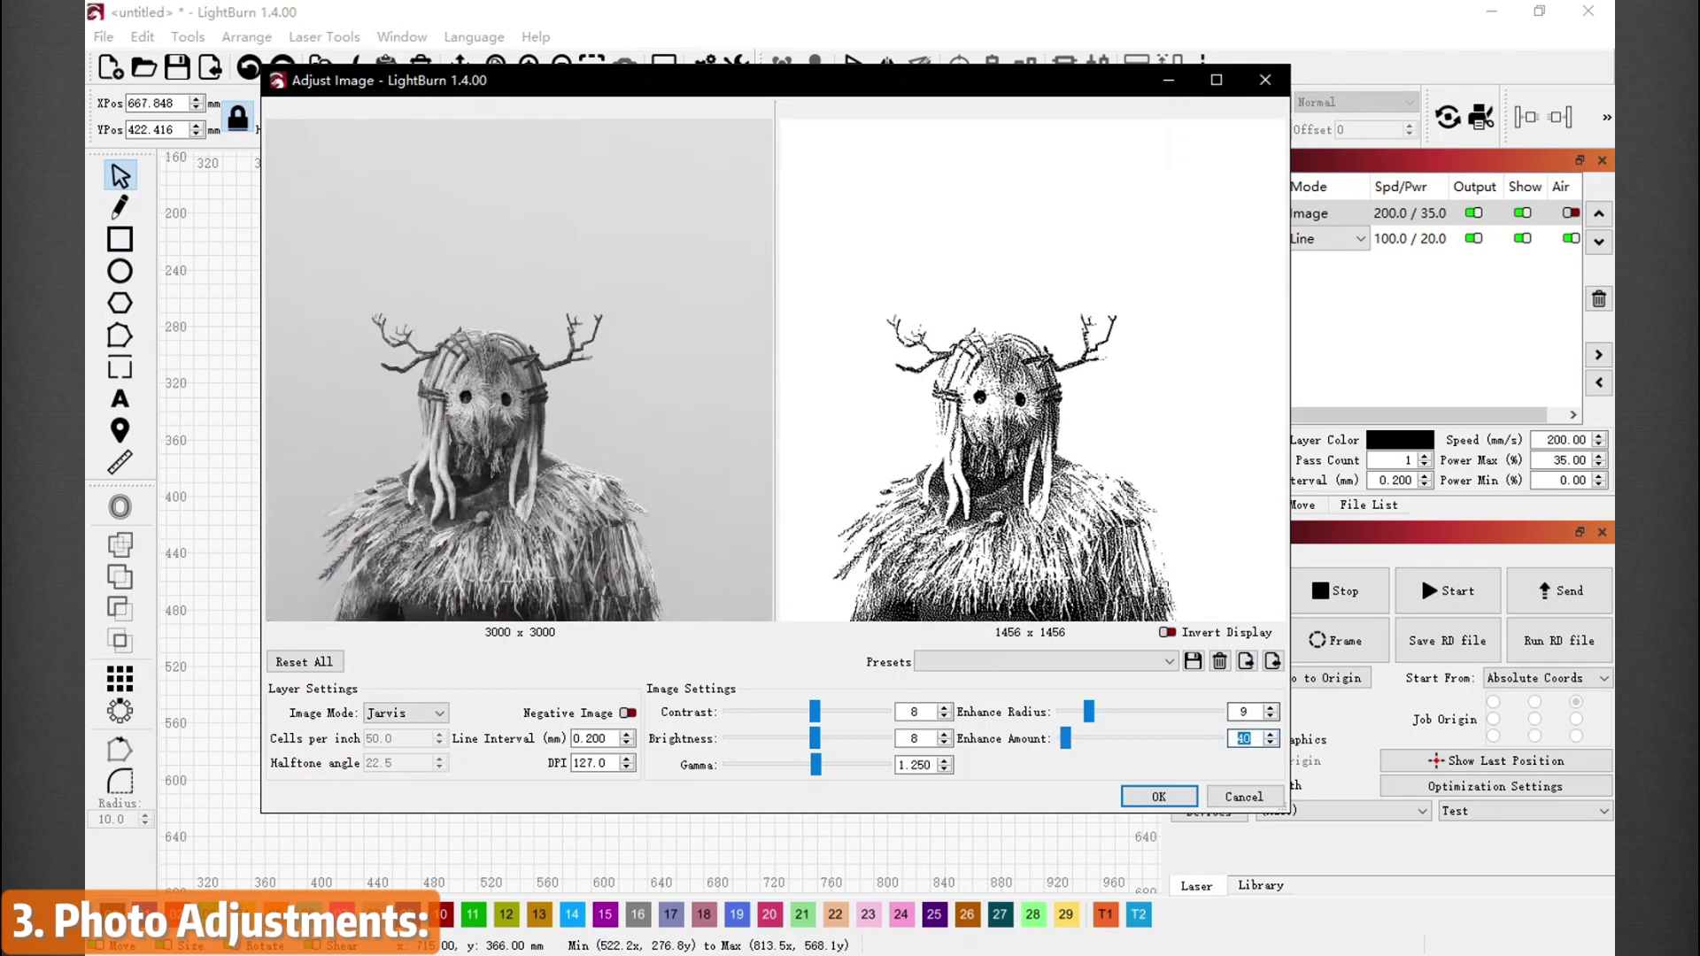
pyautogui.scroll(-1, 1075, 328)
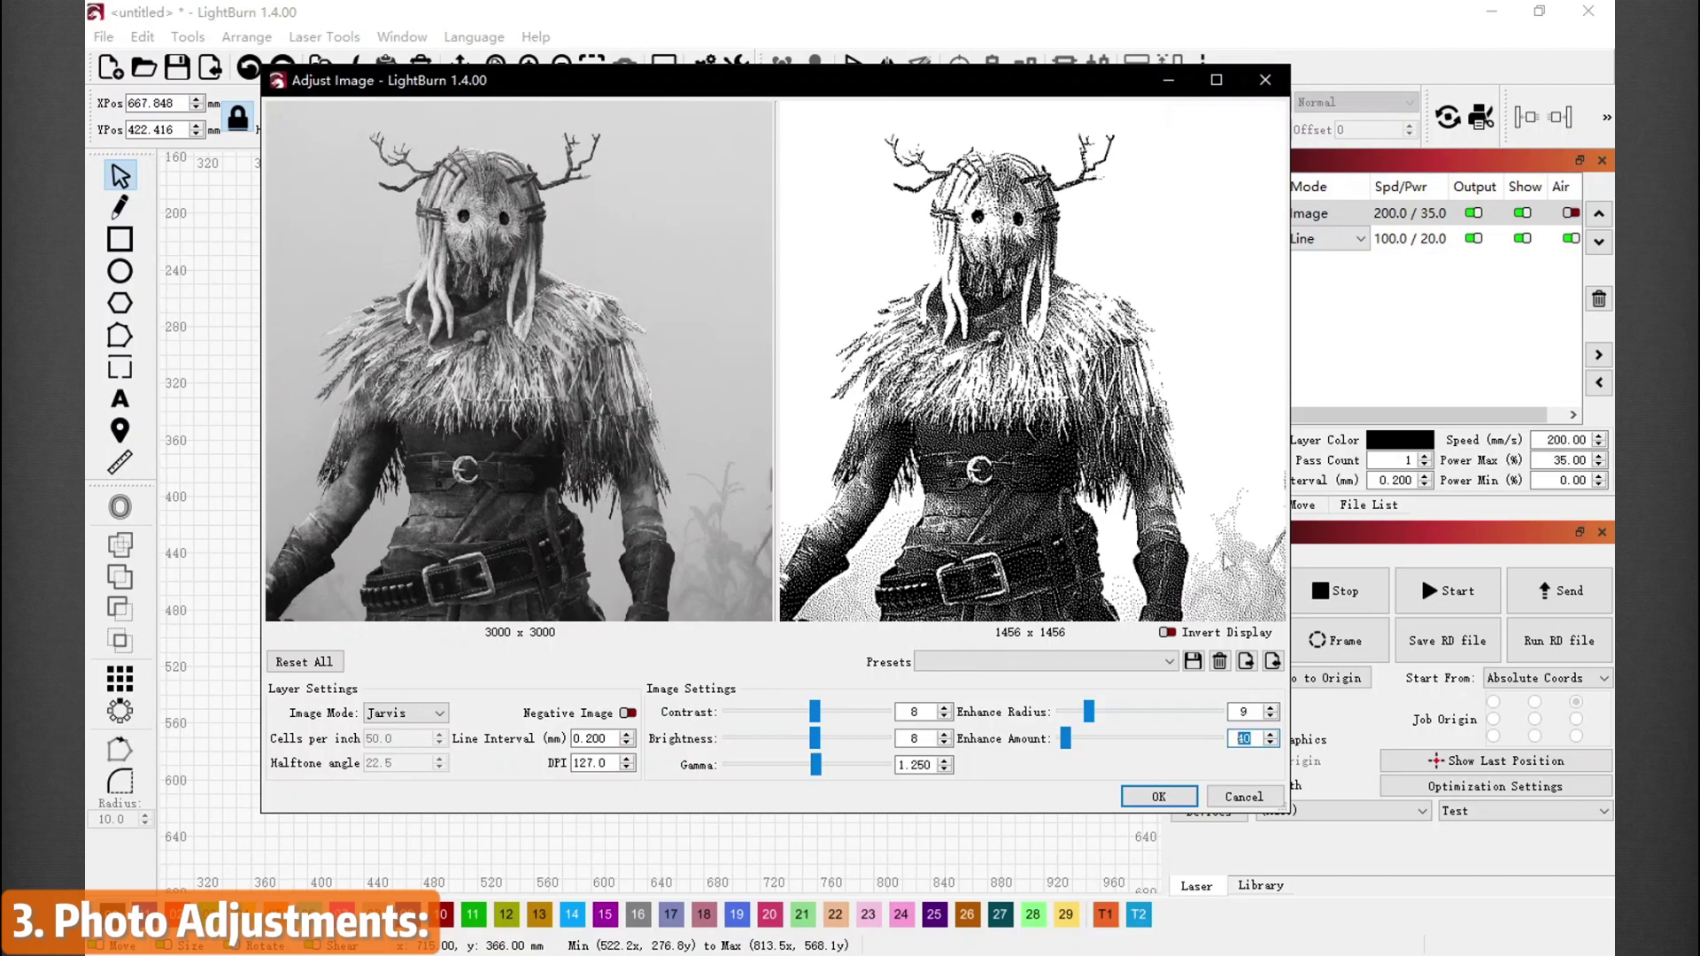
pyautogui.click(1272, 744)
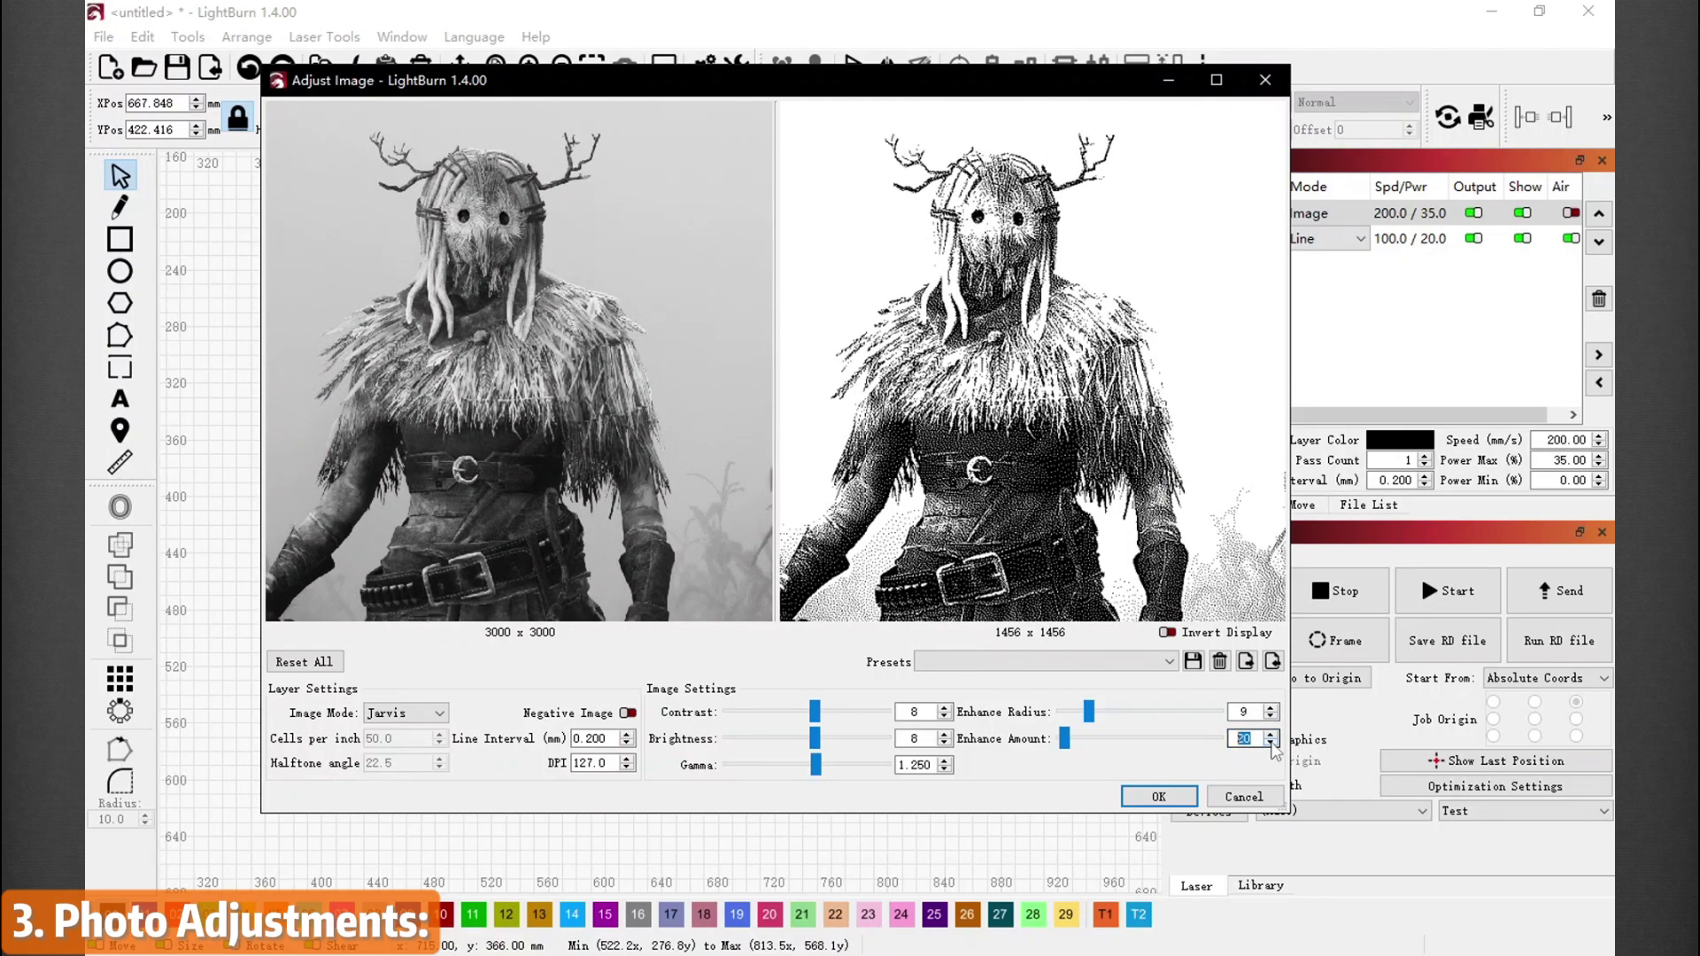
pyautogui.click(1272, 744)
pyautogui.click(1273, 744)
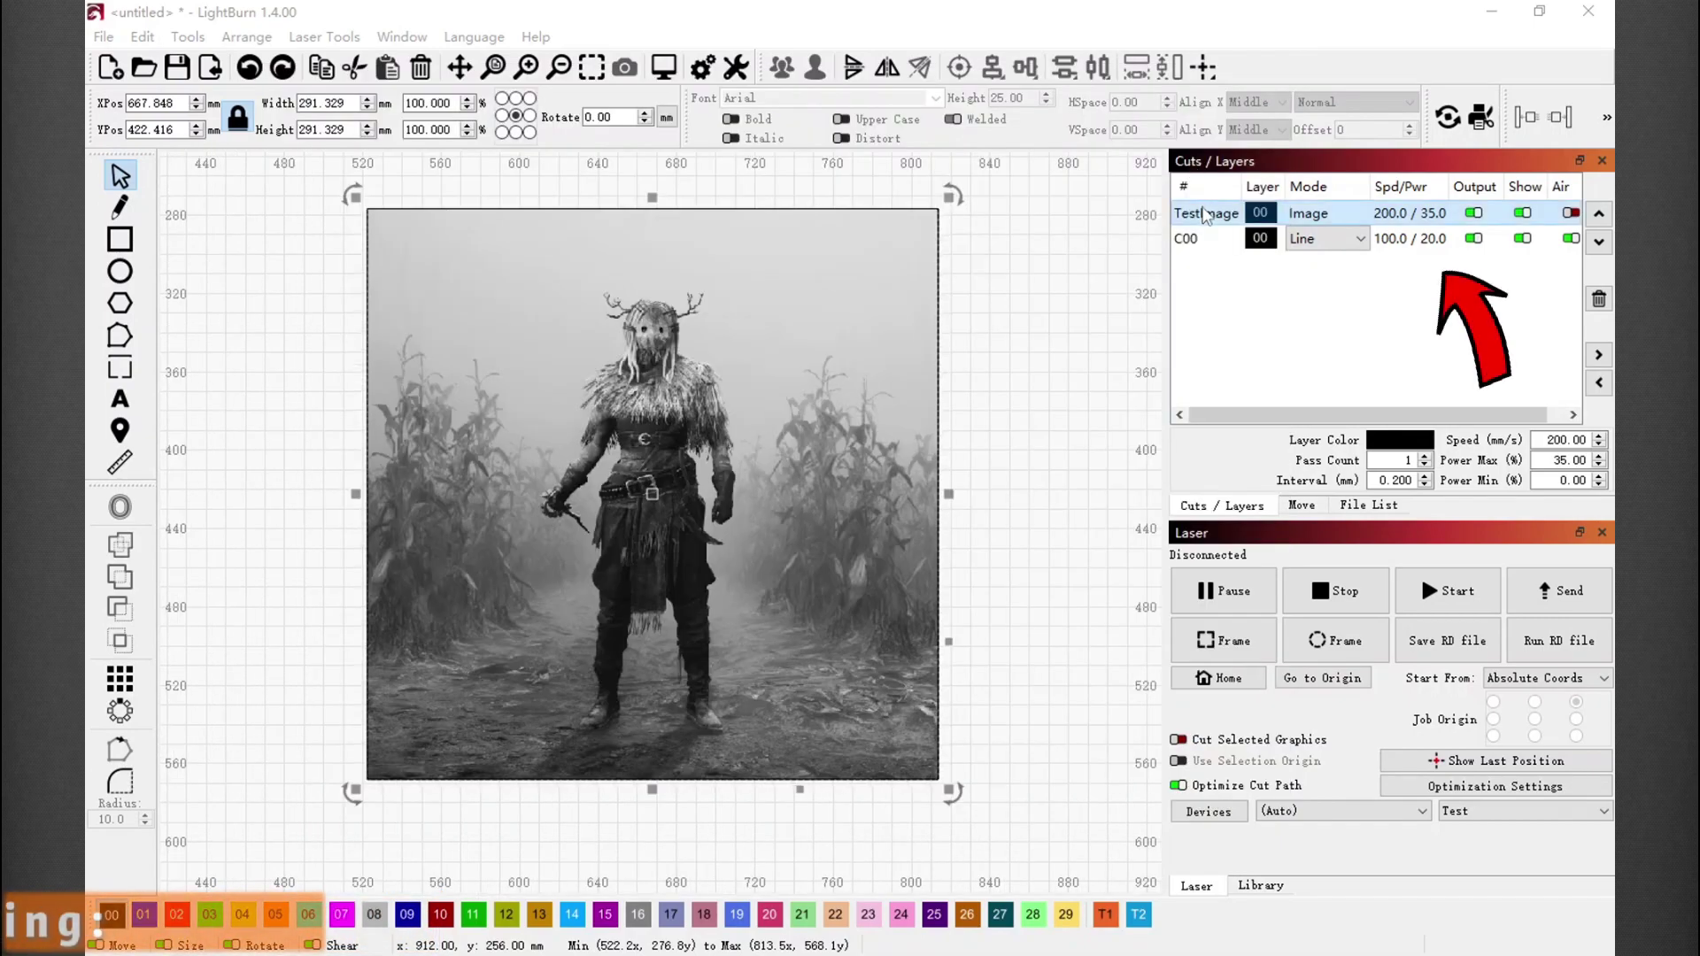
# - Drag the TestImage row in the layer list, keeping it ahead of C00, and select it
pyautogui.moveTo(1205, 217); pyautogui.dragTo(1201, 275)
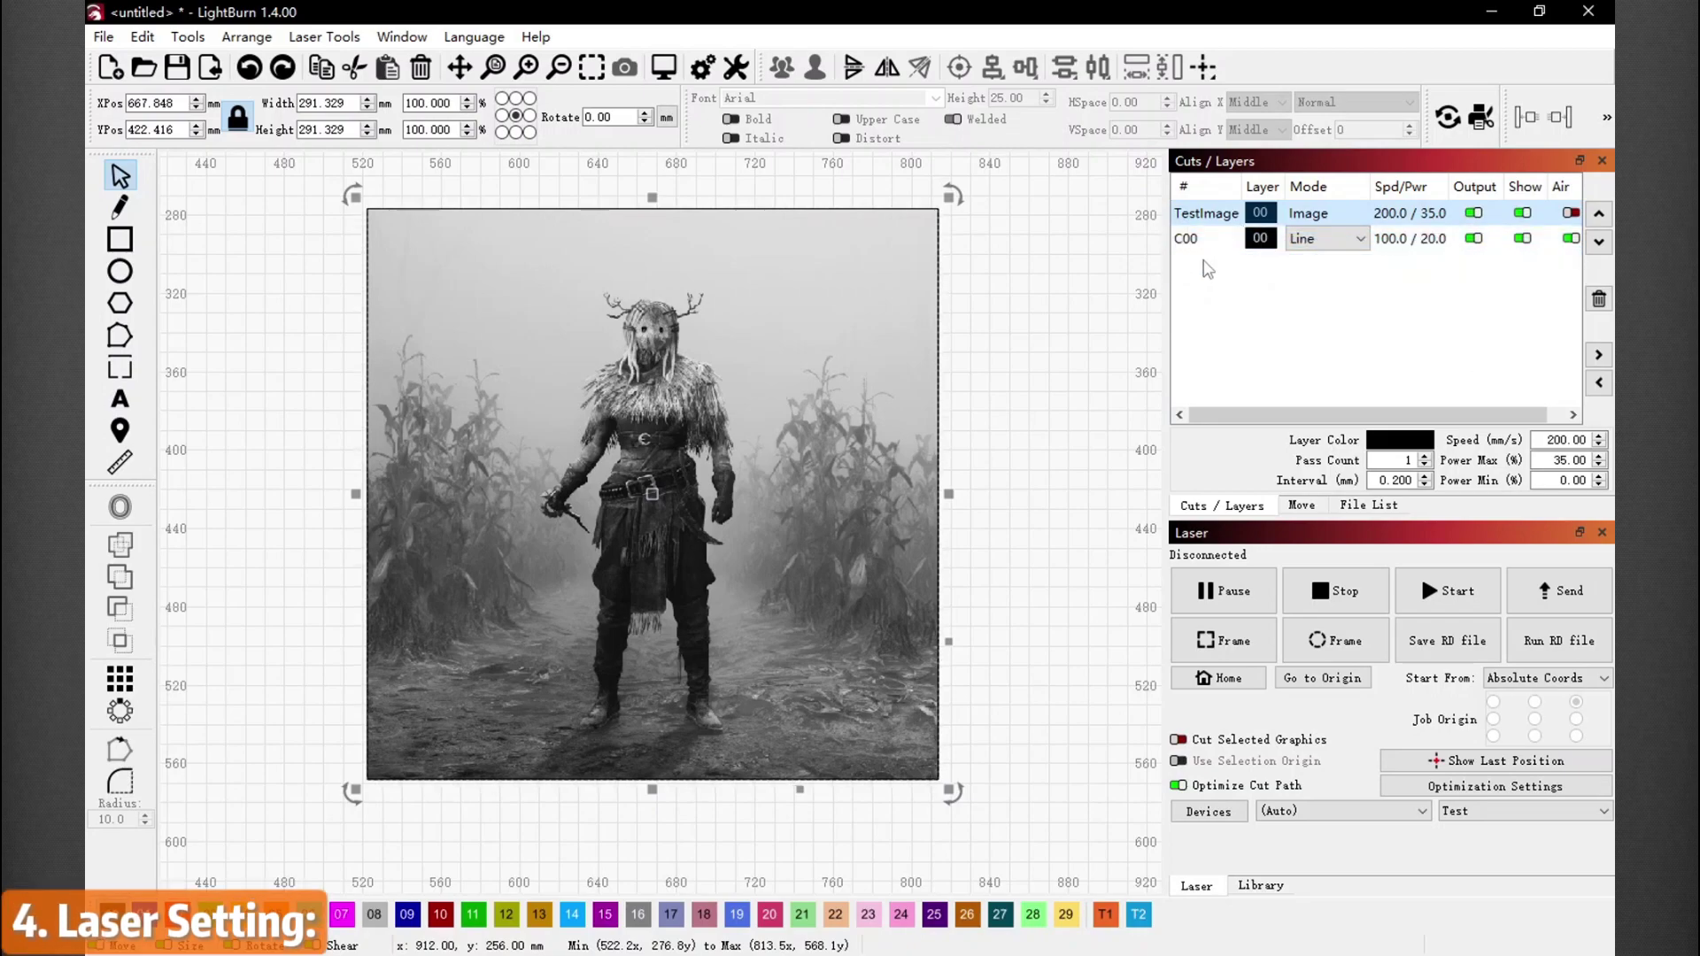
pyautogui.moveTo(1204, 217)
pyautogui.mouseDown()
pyautogui.moveTo(1206, 264)
pyautogui.moveTo(1203, 205)
pyautogui.moveTo(1206, 221)
pyautogui.mouseUp()
pyautogui.click(1203, 239)
# - Raise TestImage's max power to 40% in the Cut Settings Editor and enable Air Assist
pyautogui.doubleClick(1319, 218)
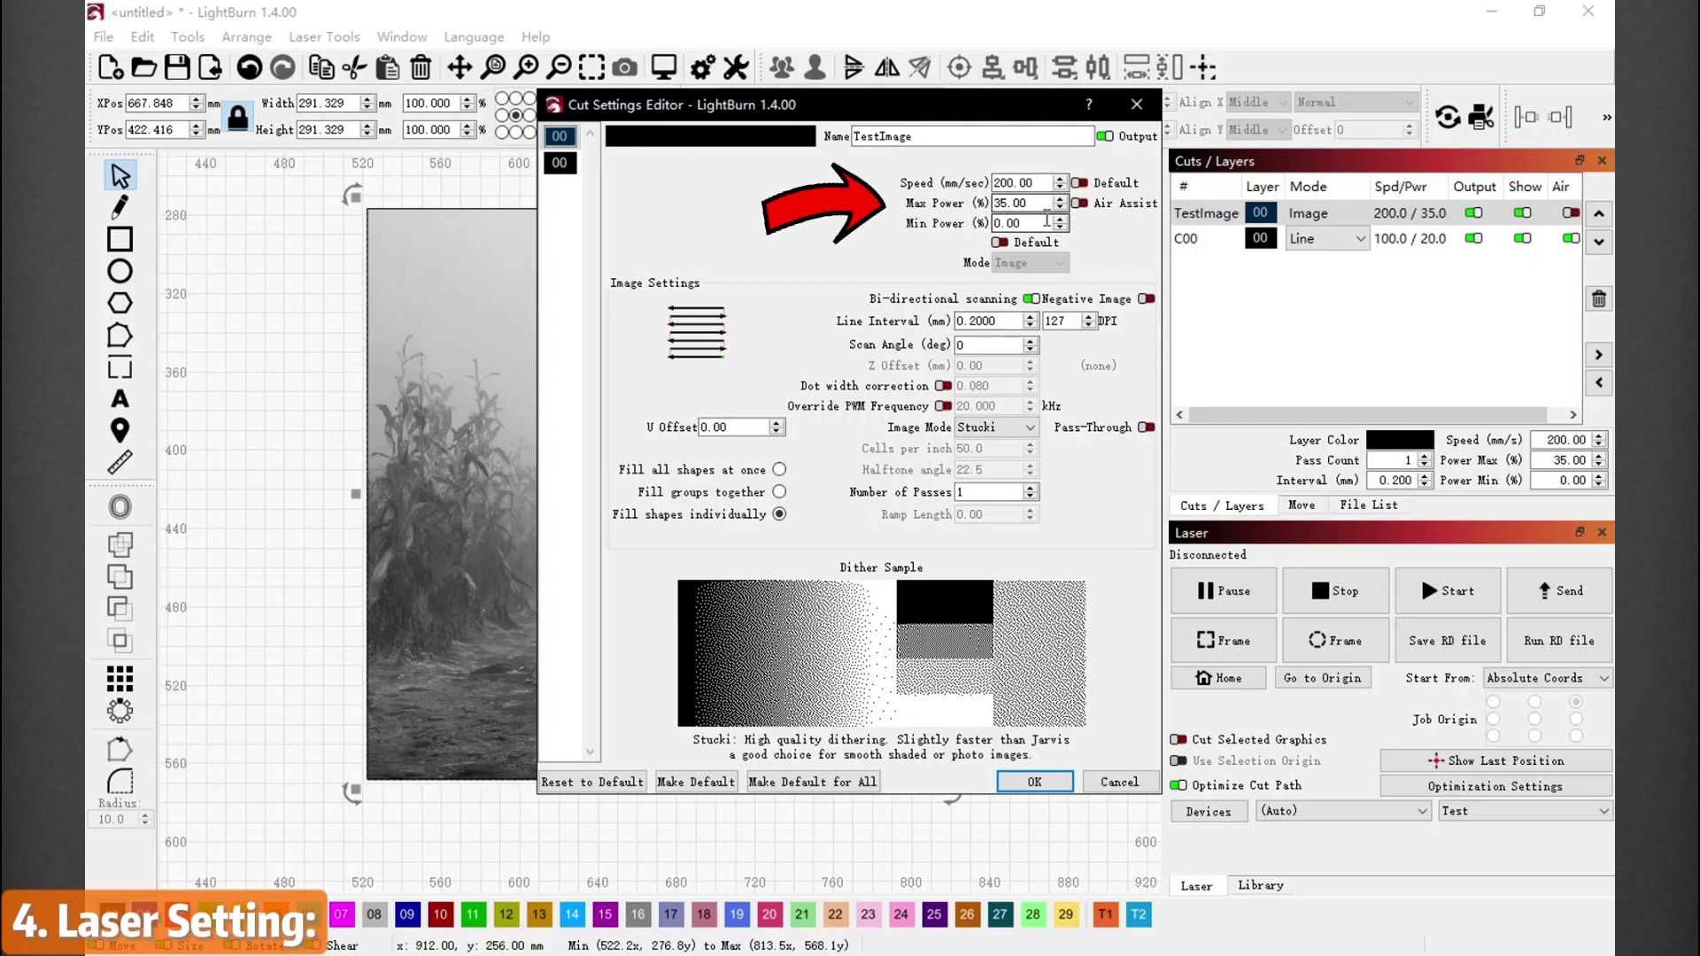
pyautogui.scroll(5, 1066, 223)
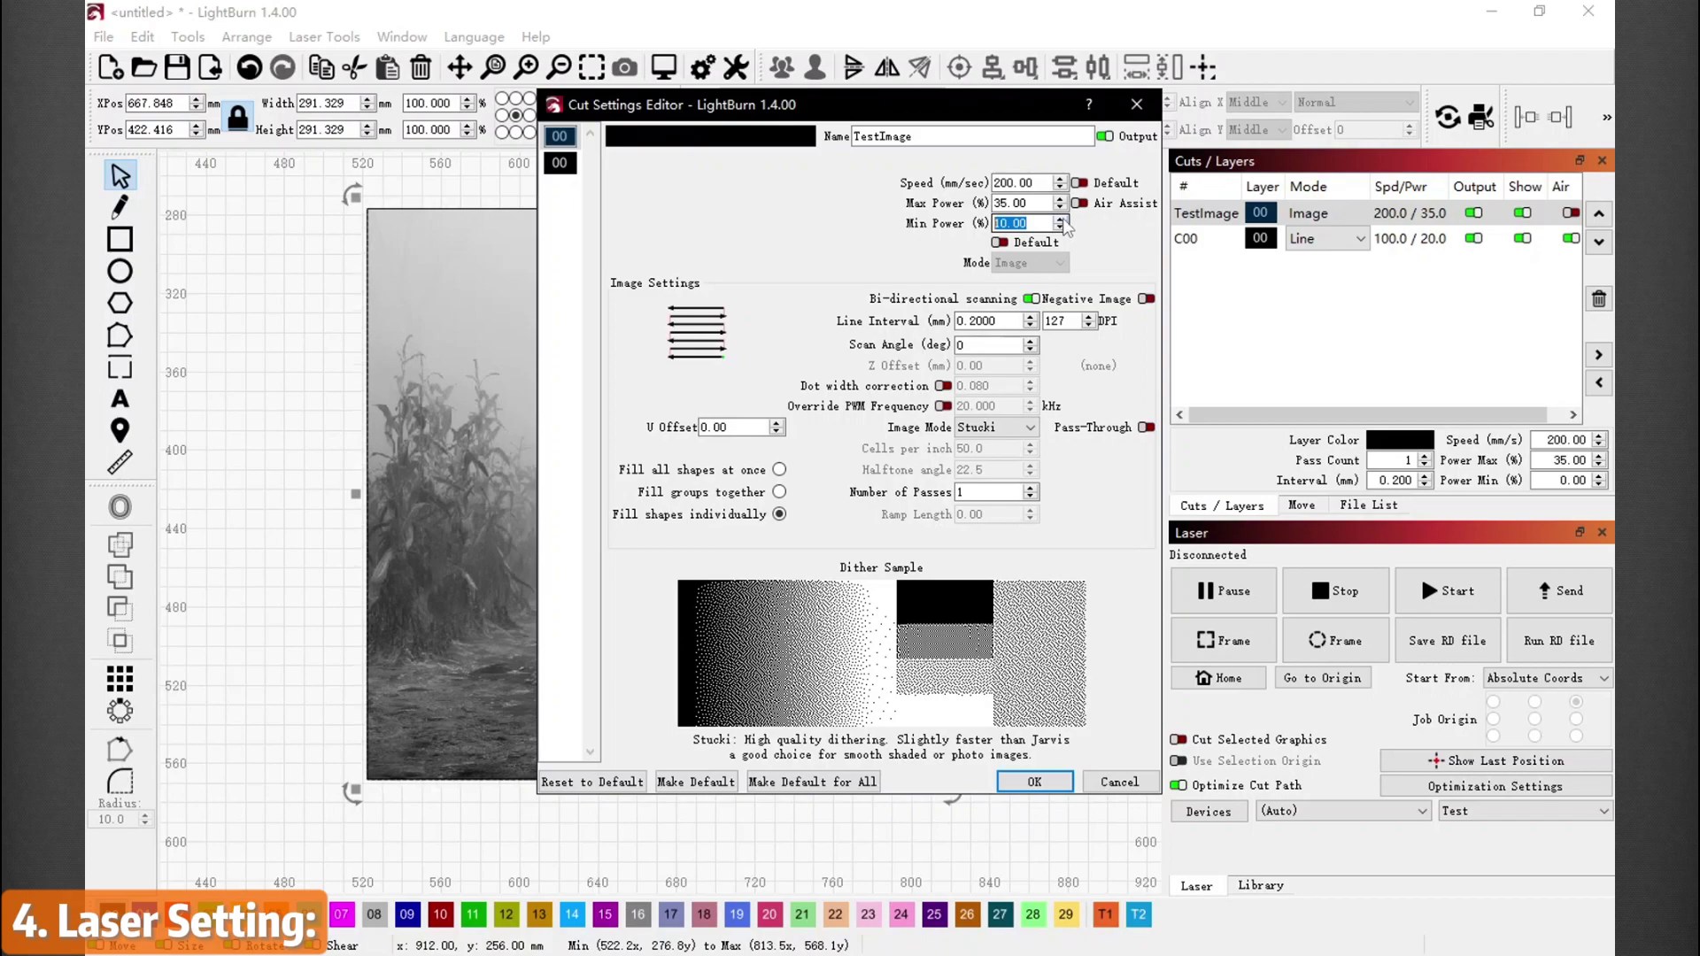
pyautogui.scroll(5, 1067, 227)
pyautogui.scroll(5, 1069, 210)
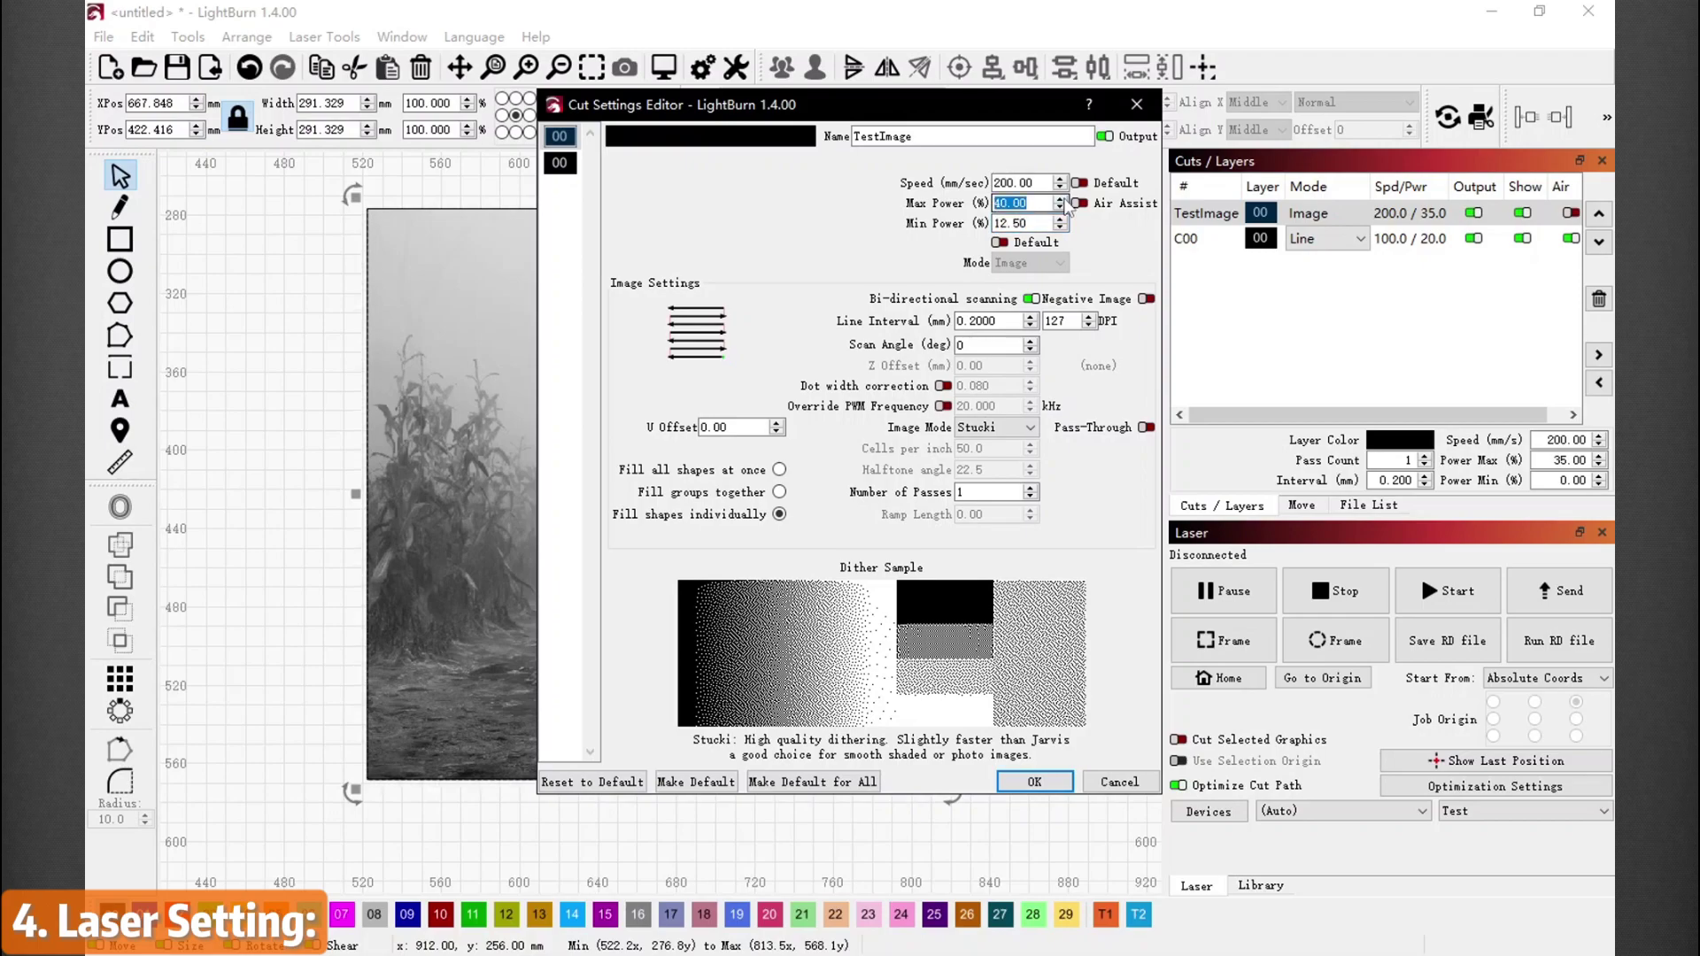
pyautogui.click(1078, 203)
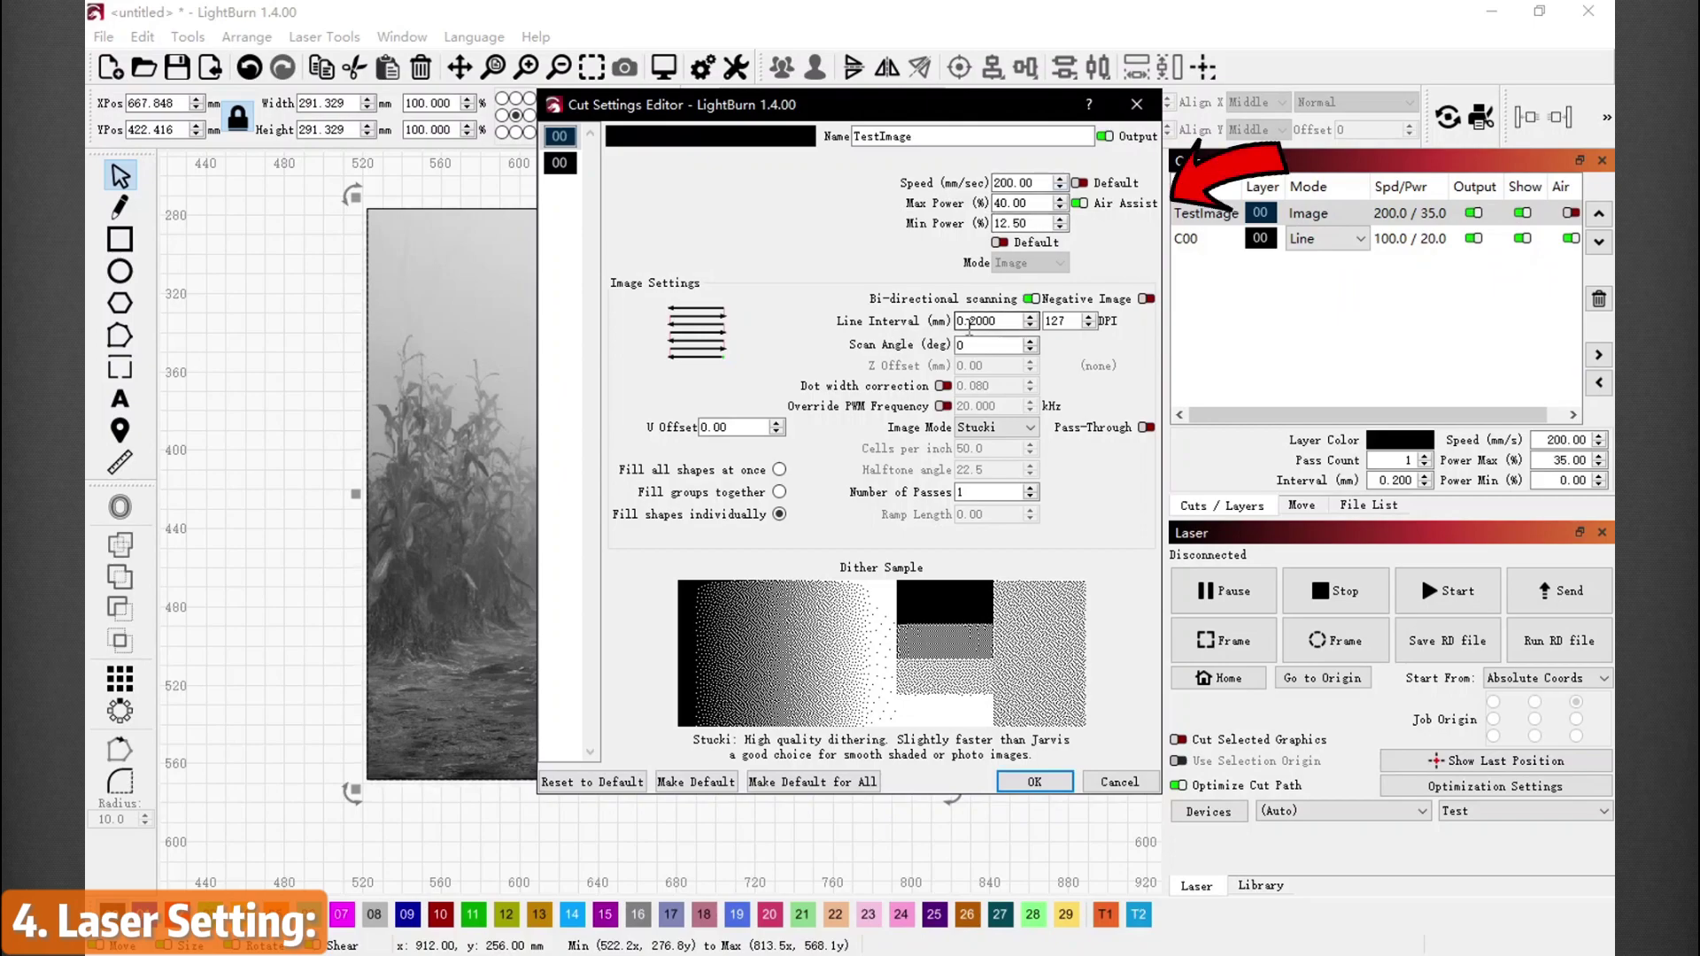
# - Try TestImage scan angles from 5° up to 35°, then step the angle back down
pyautogui.click(1030, 341)
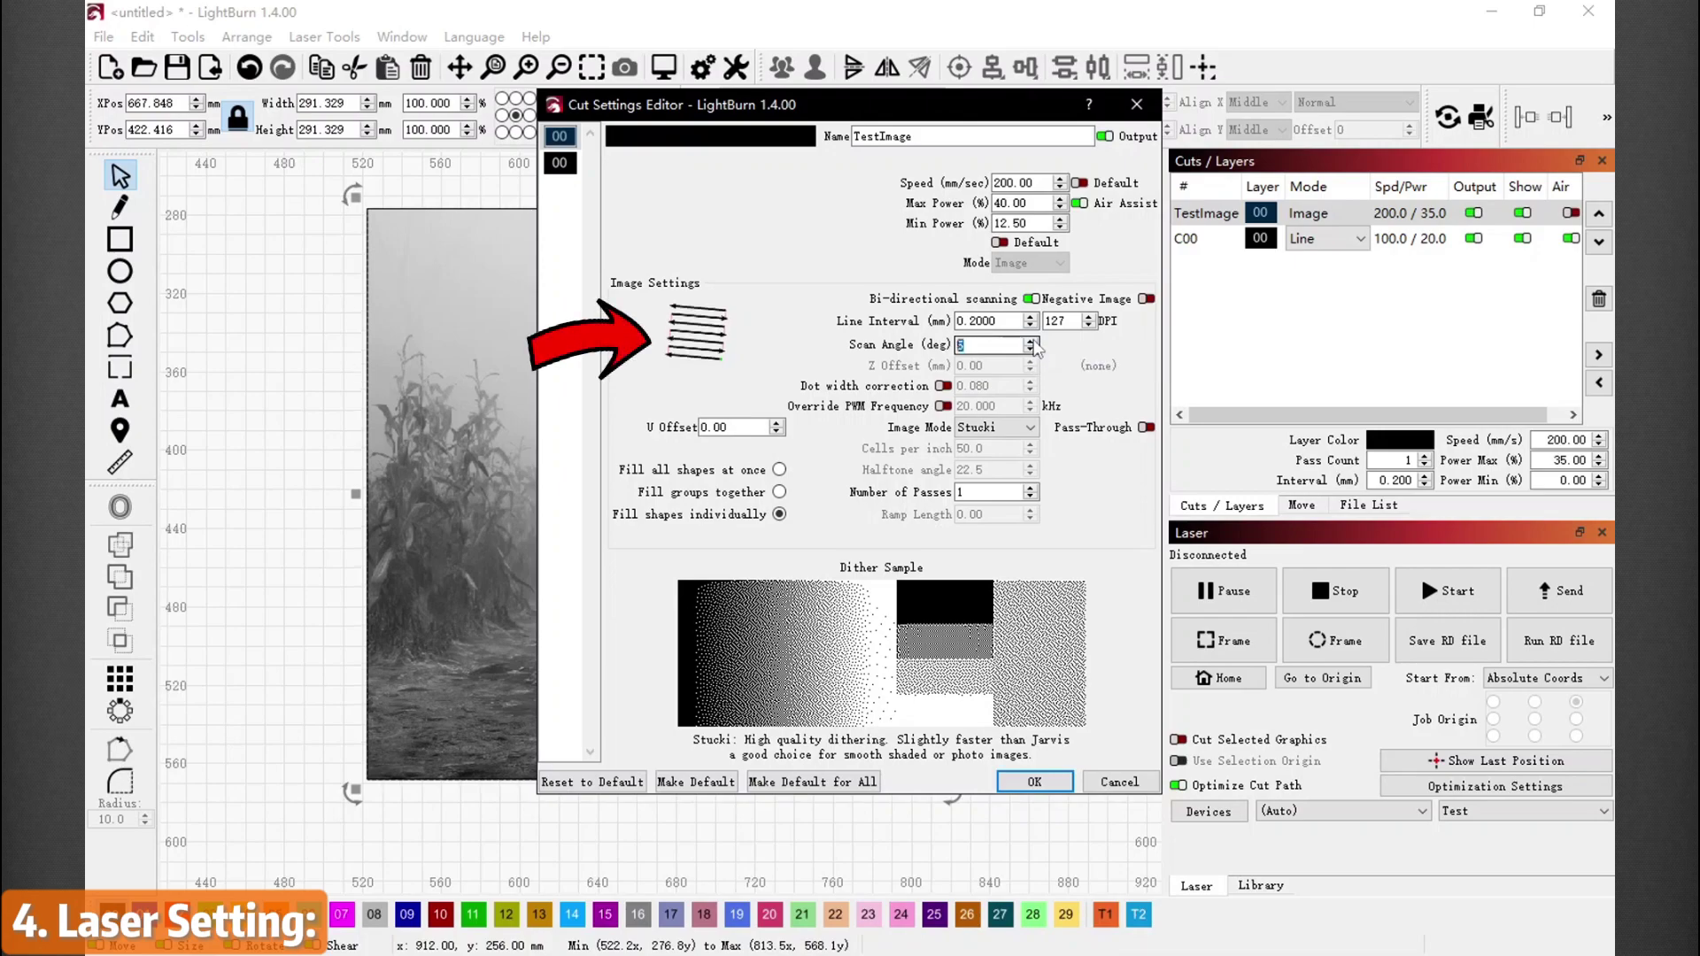
pyautogui.click(1030, 341)
pyautogui.click(1030, 341)
pyautogui.click(1031, 341)
pyautogui.click(1031, 341)
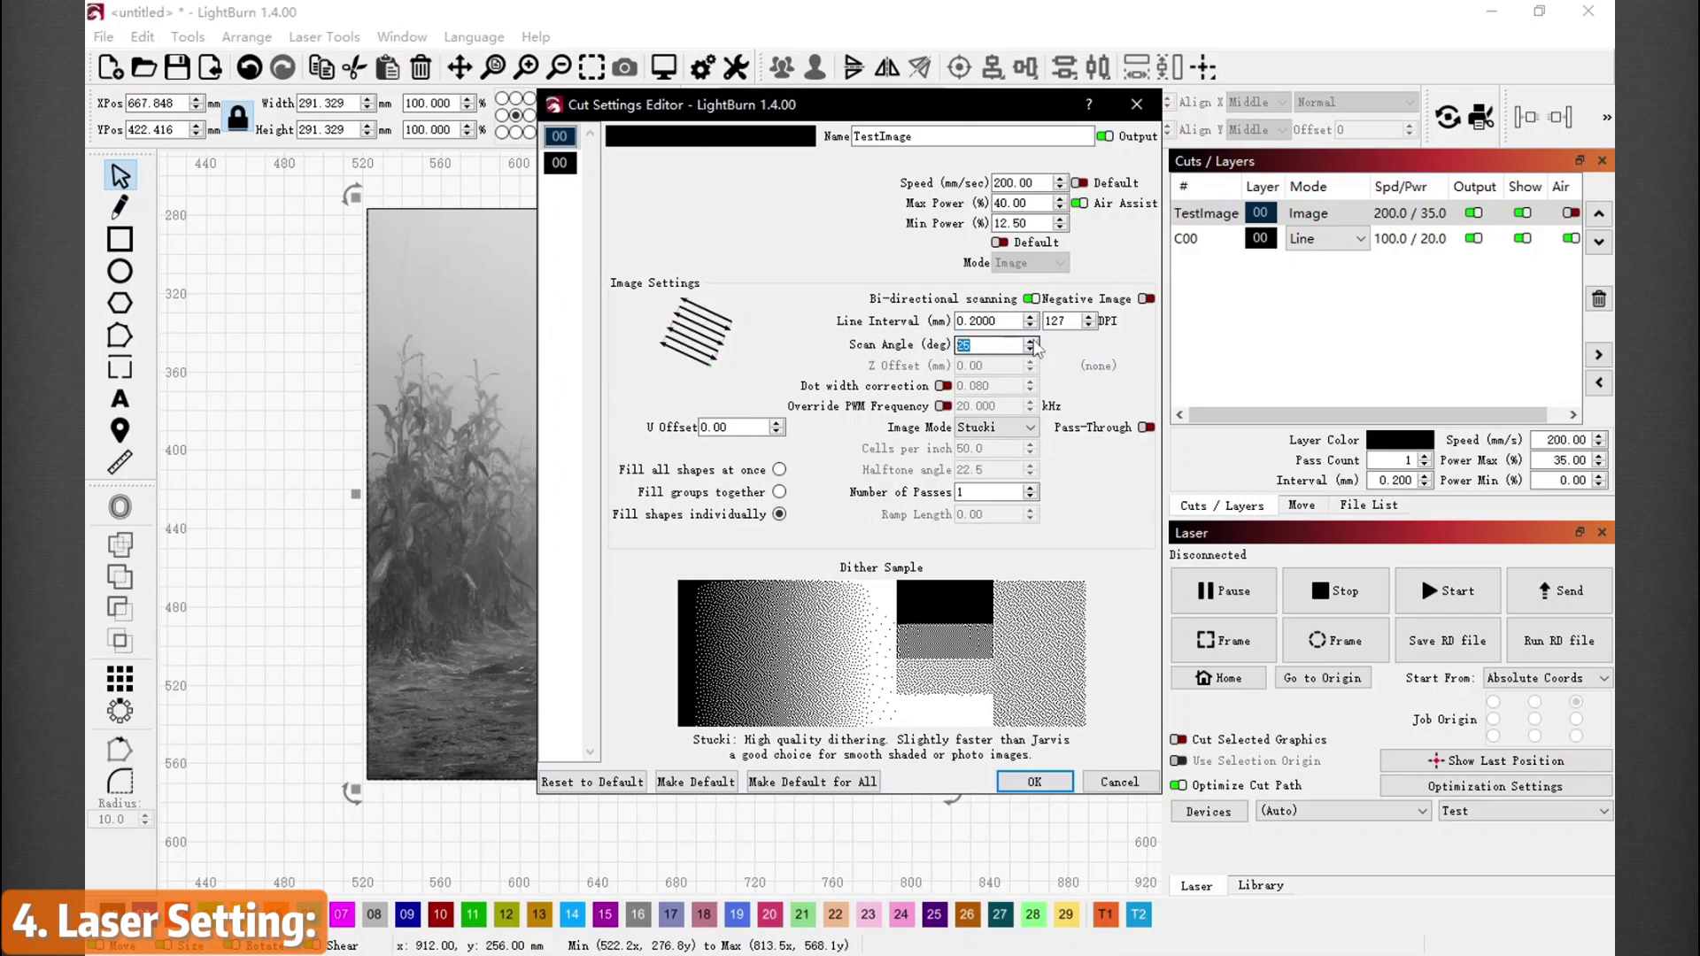
pyautogui.click(1031, 341)
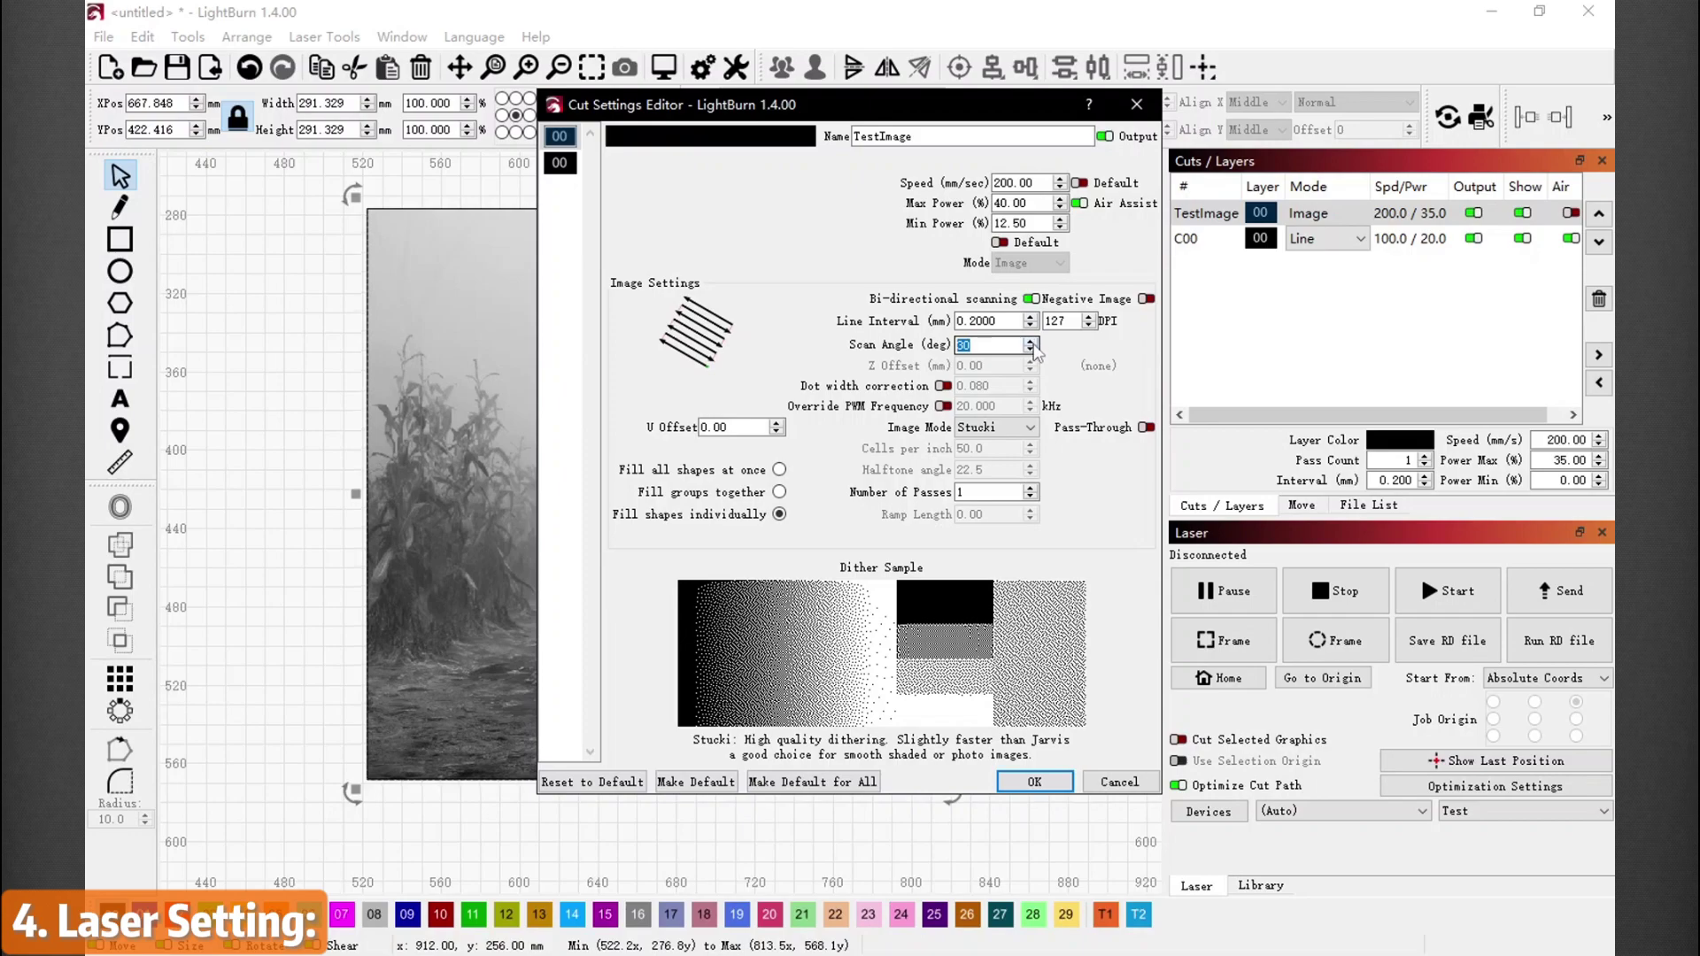
pyautogui.click(1031, 342)
pyautogui.click(1030, 350)
pyautogui.click(1030, 350)
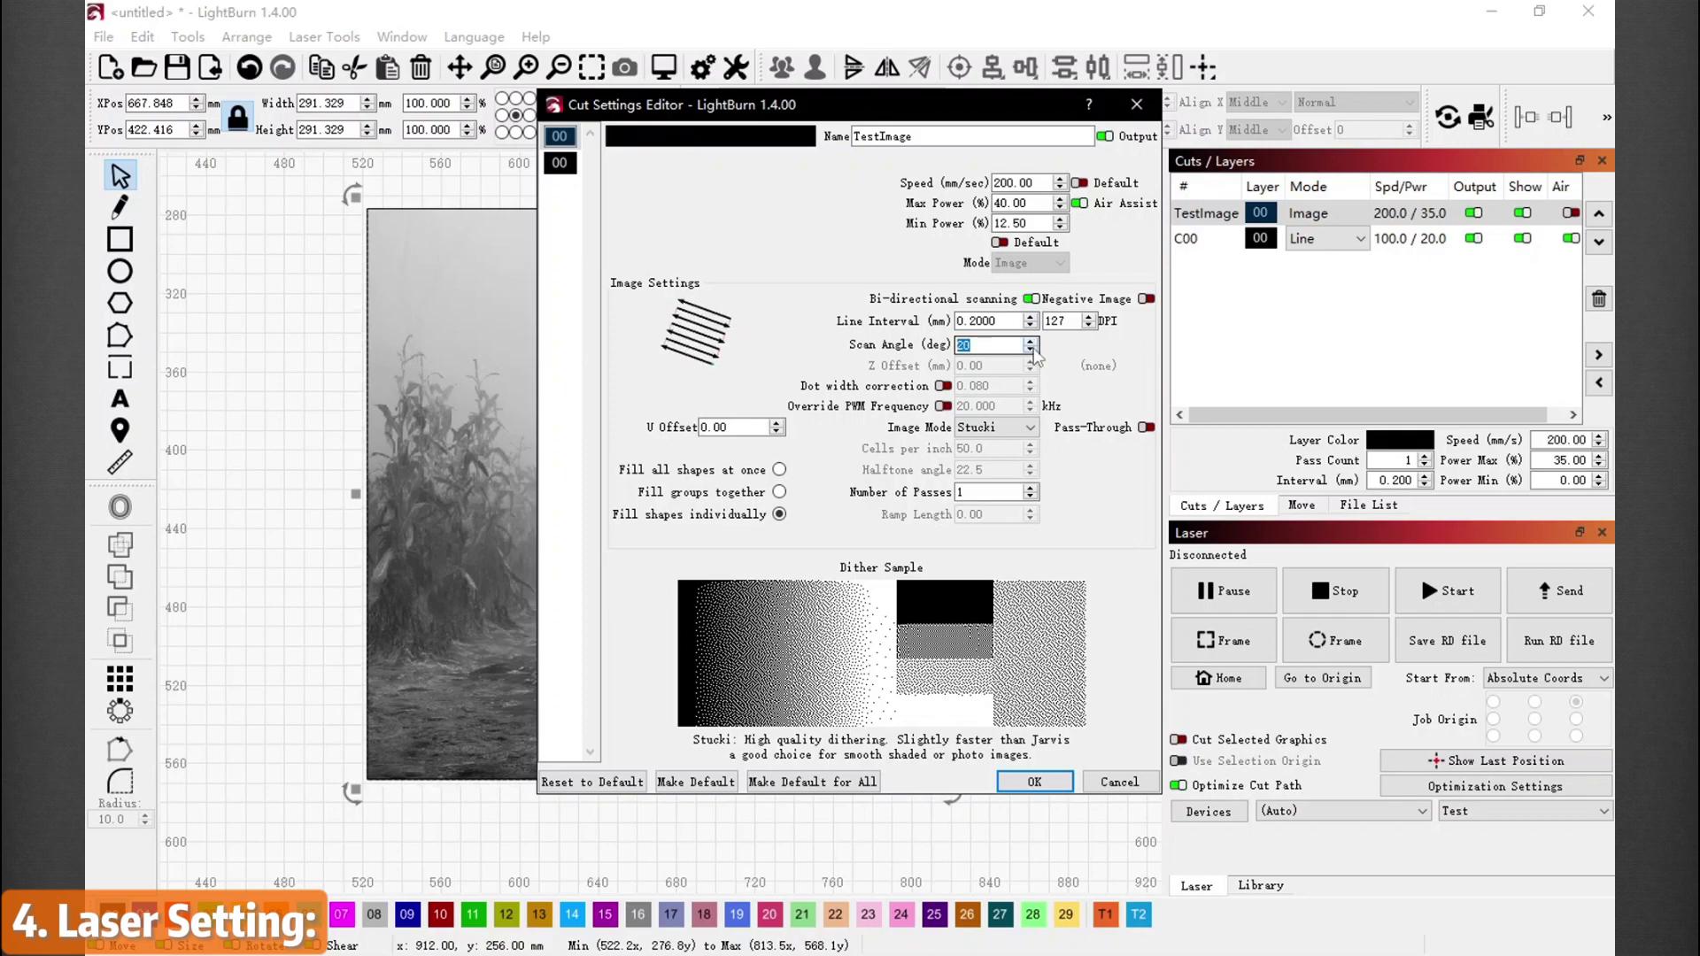
pyautogui.click(1030, 350)
pyautogui.click(1030, 349)
pyautogui.click(1030, 350)
pyautogui.click(1030, 350)
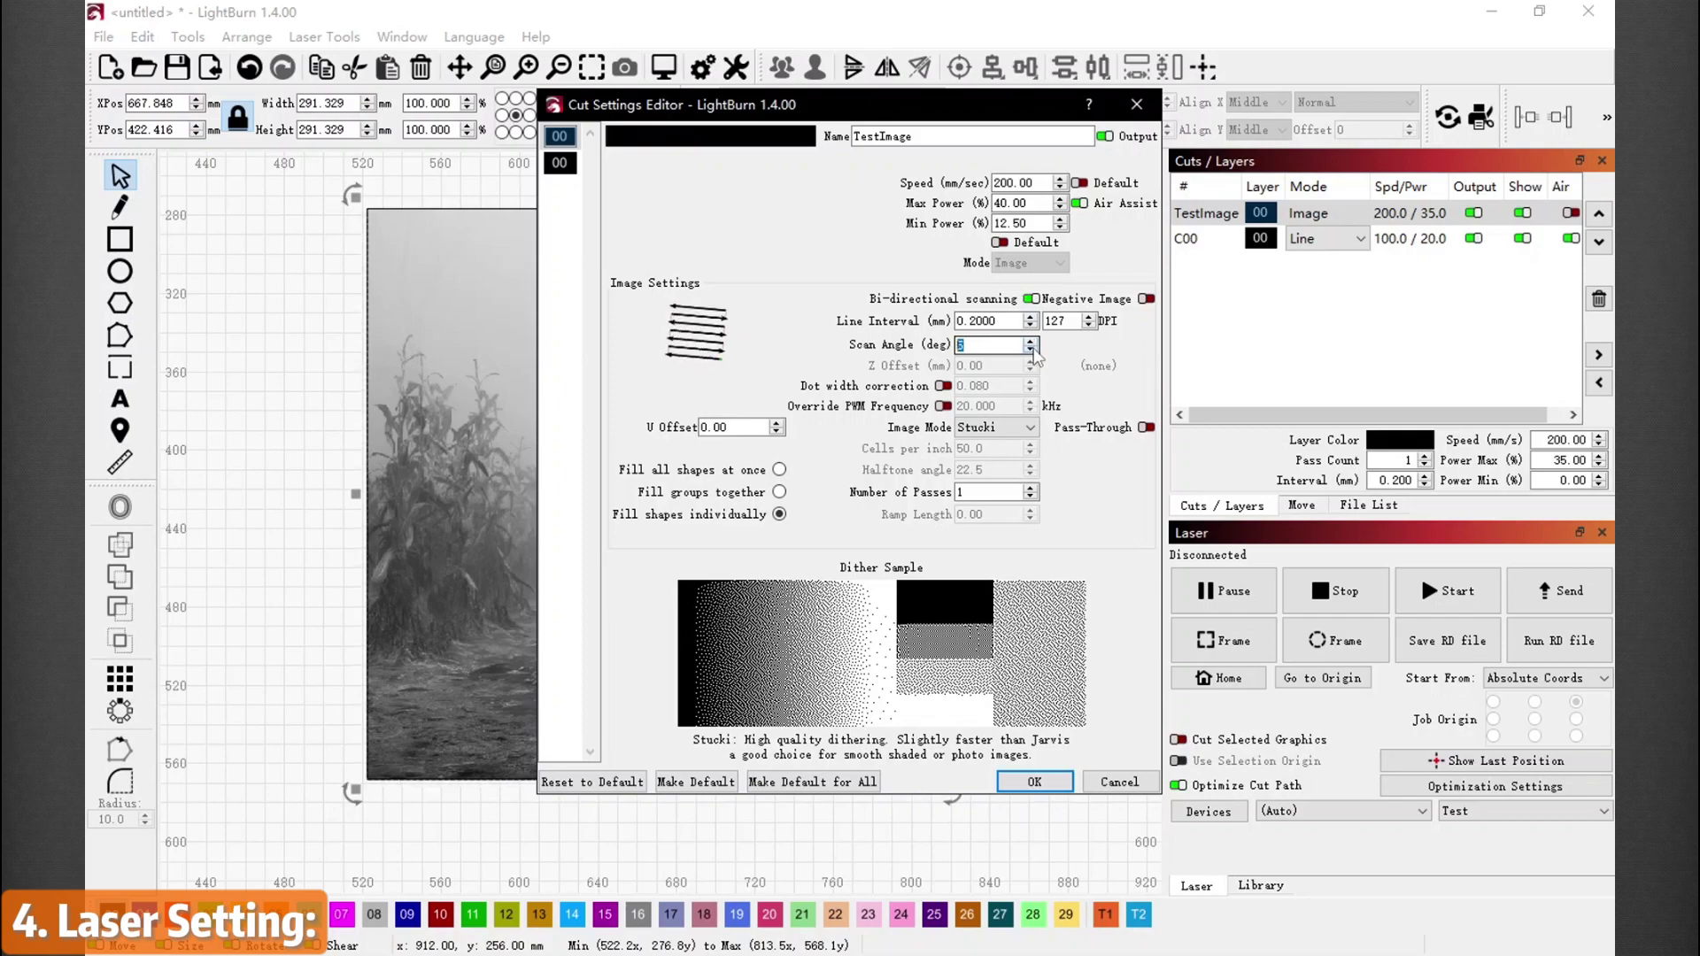
pyautogui.click(1030, 349)
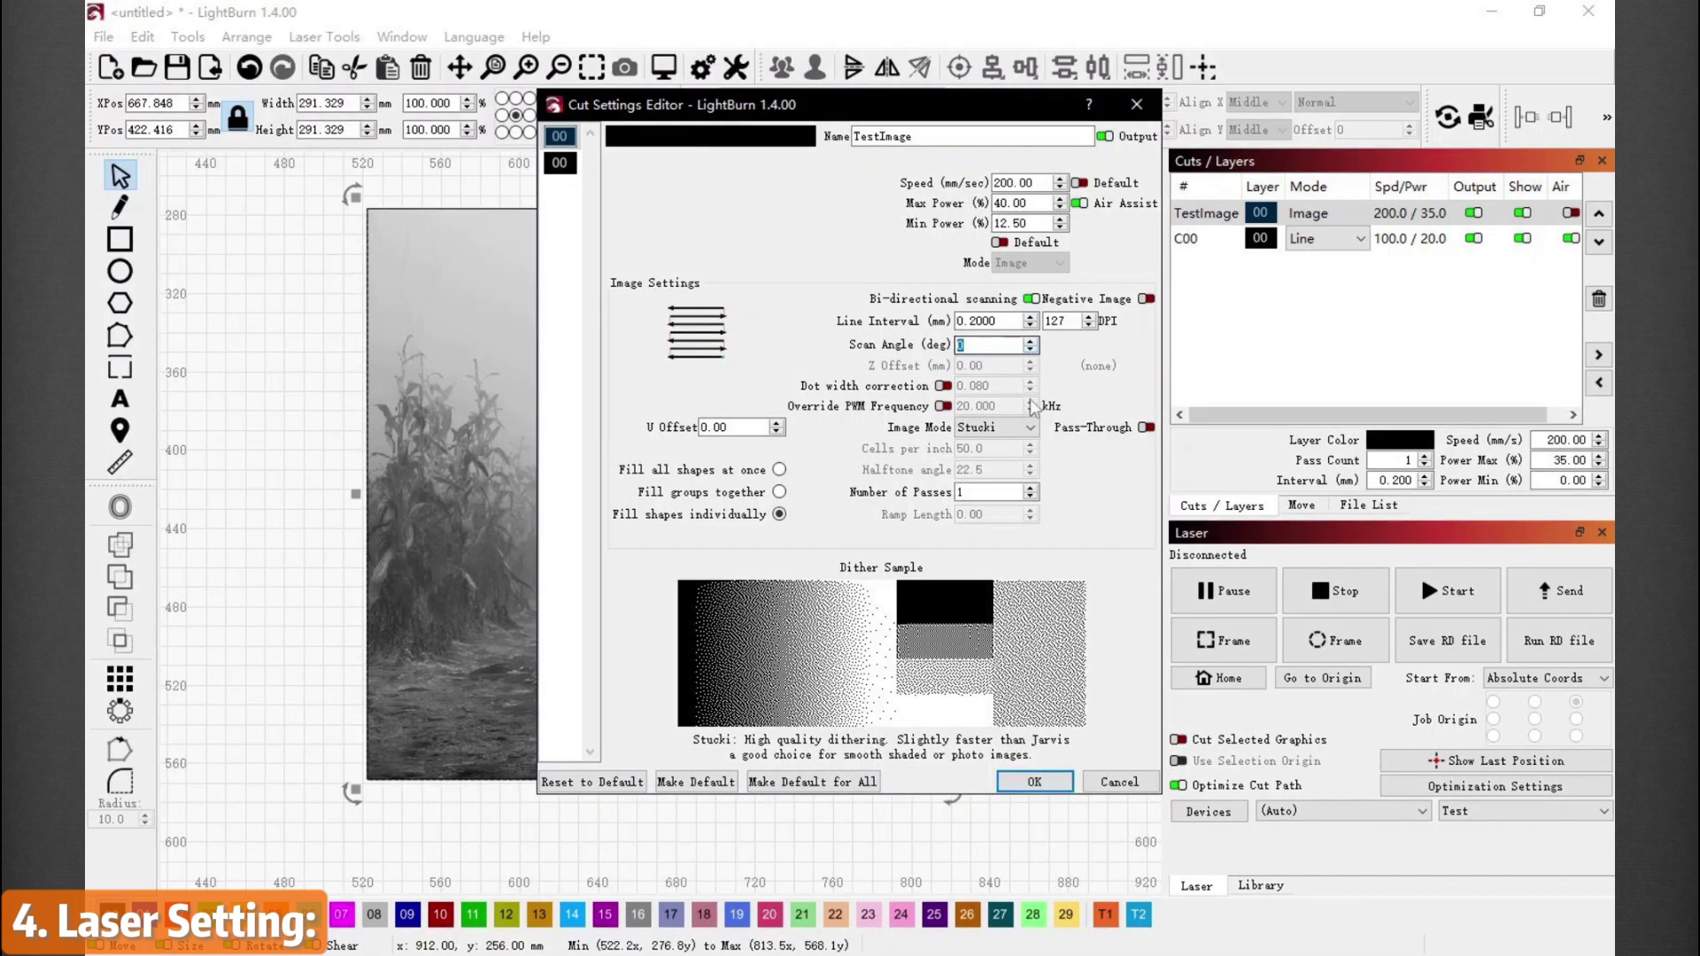
# - Save the TestImage settings at 200/40 and try Offset Fill and Fill modes on C00
pyautogui.press('Return')
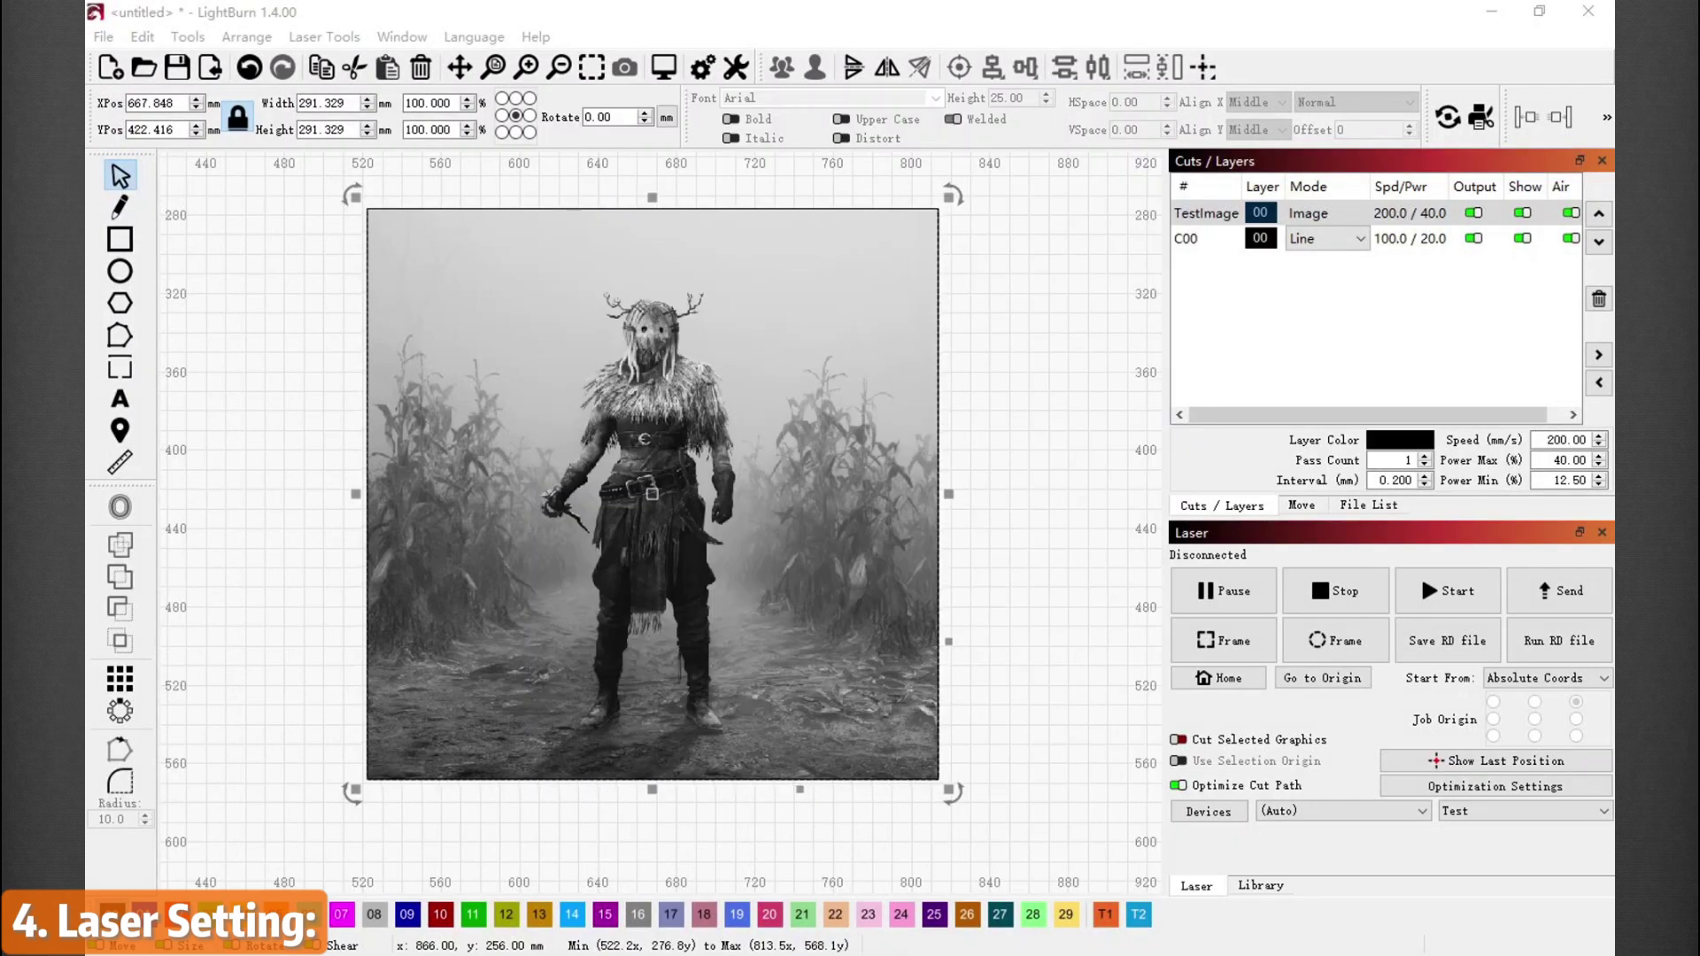
pyautogui.click(1362, 240)
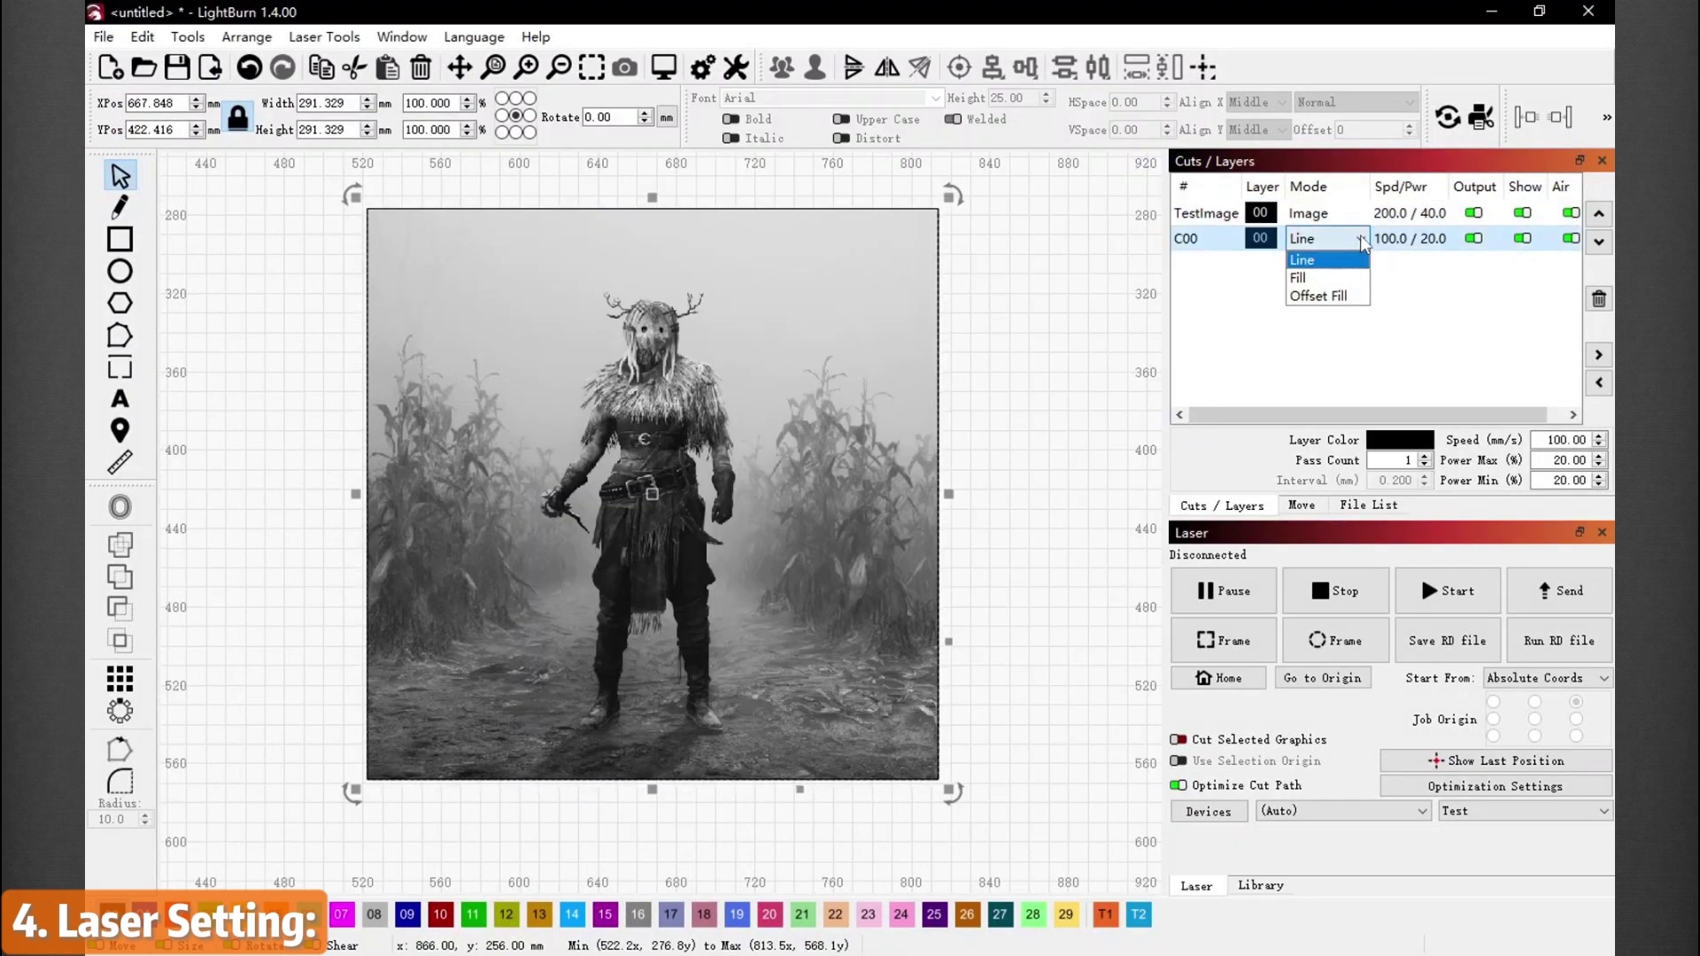
pyautogui.click(1352, 299)
pyautogui.click(1358, 242)
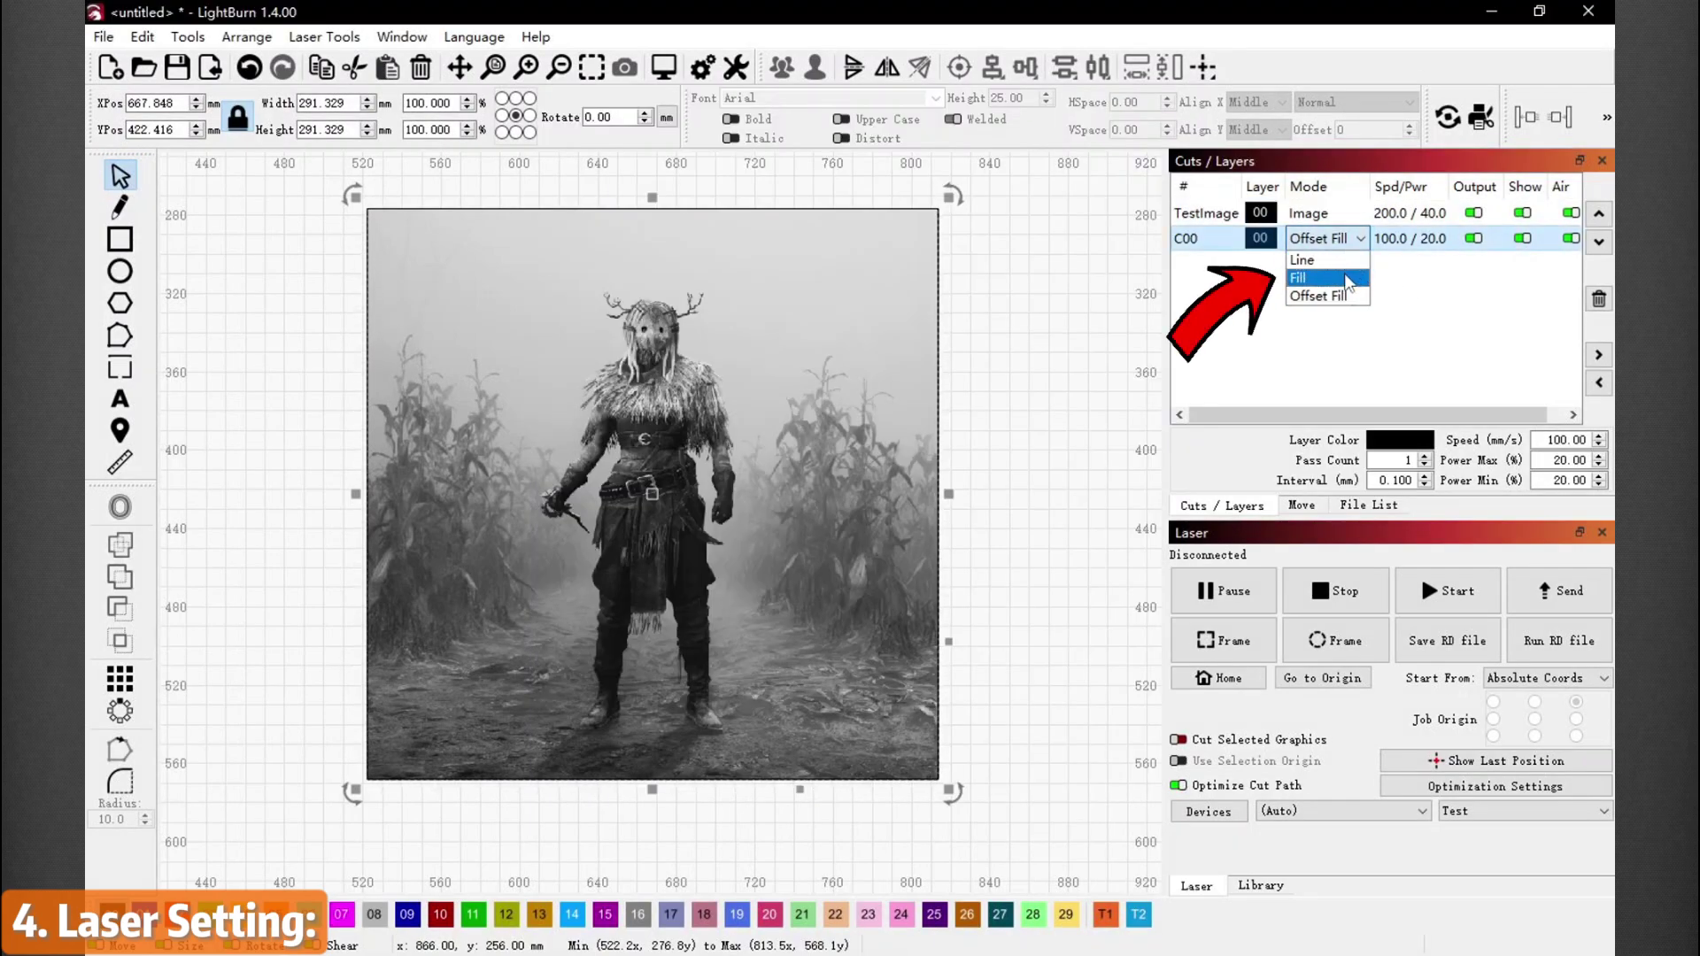
pyautogui.click(1359, 278)
# - Return C00 to Line mode and bring up its cut settings
pyautogui.click(1361, 241)
pyautogui.click(1359, 257)
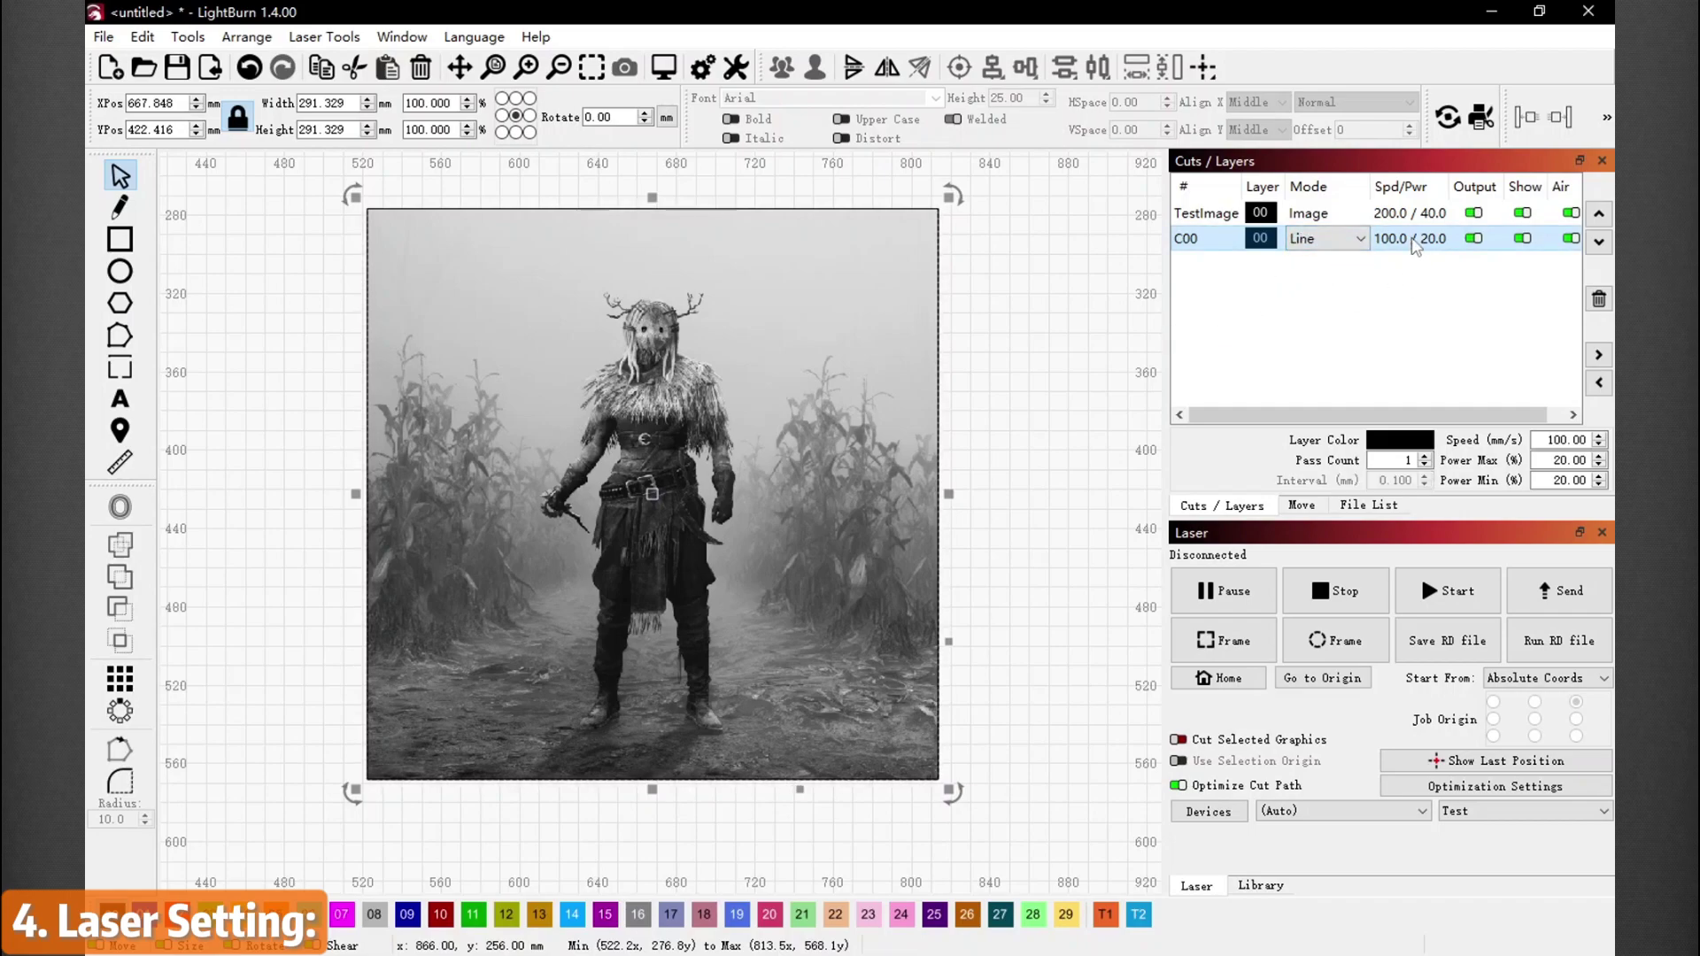
pyautogui.doubleClick(1399, 239)
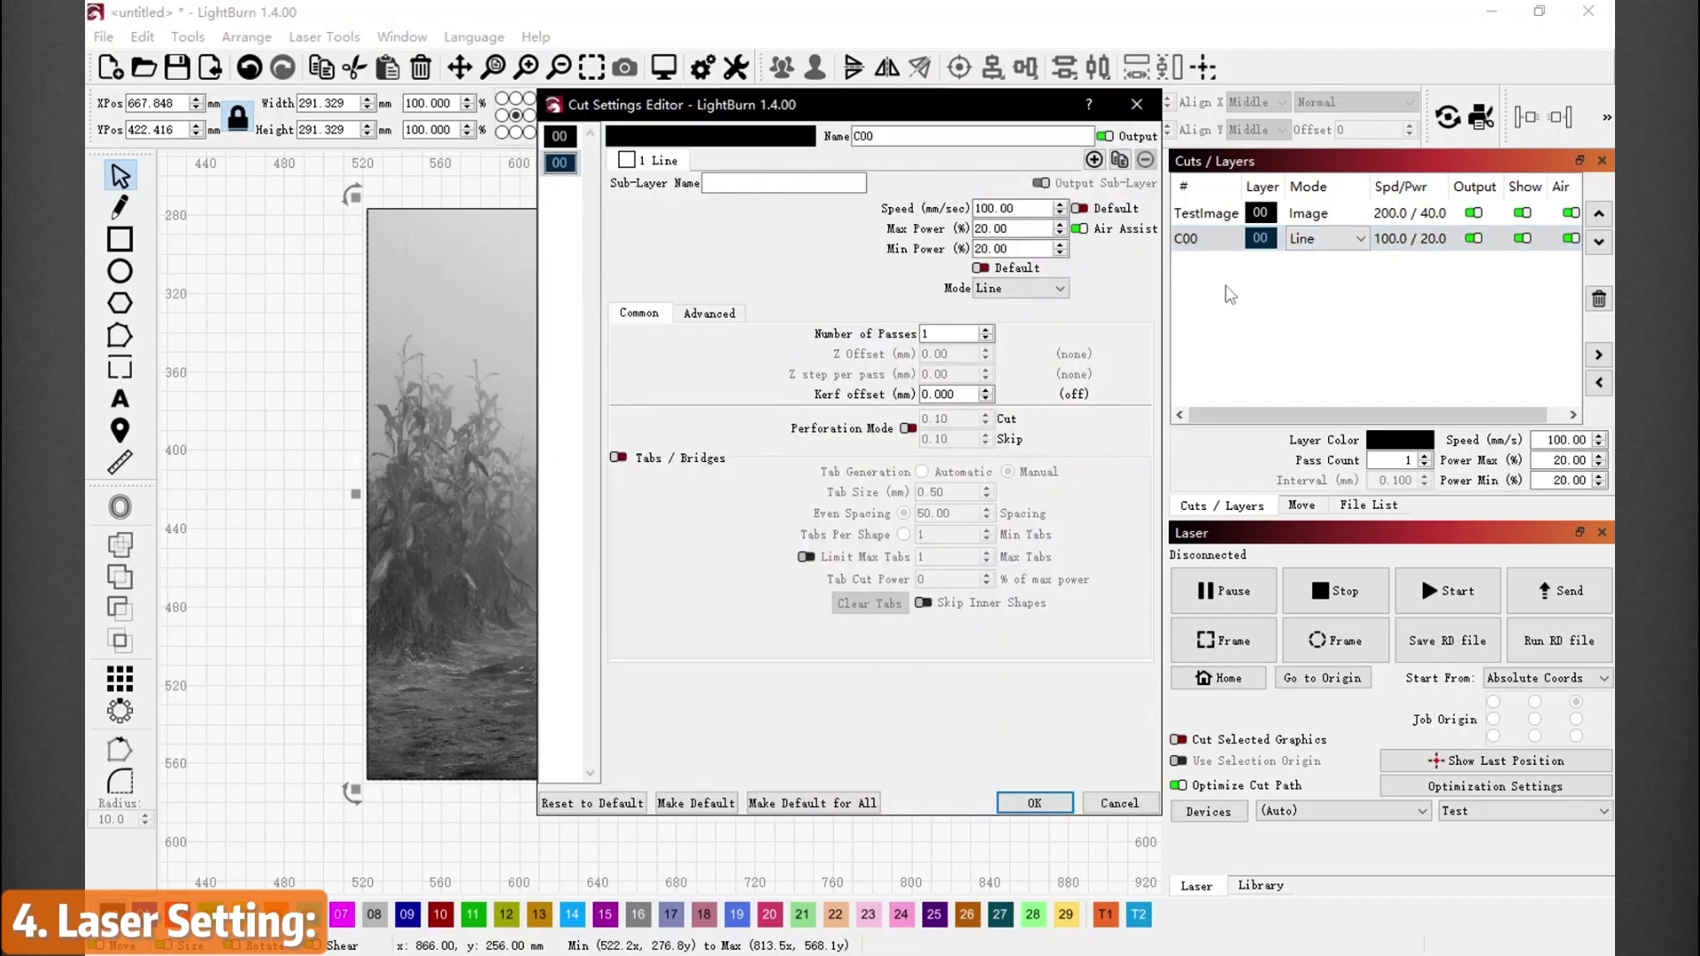
# - Give C00 80% max and 60% min power, keeping 100 mm/sec speed, and apply
pyautogui.click(995, 229)
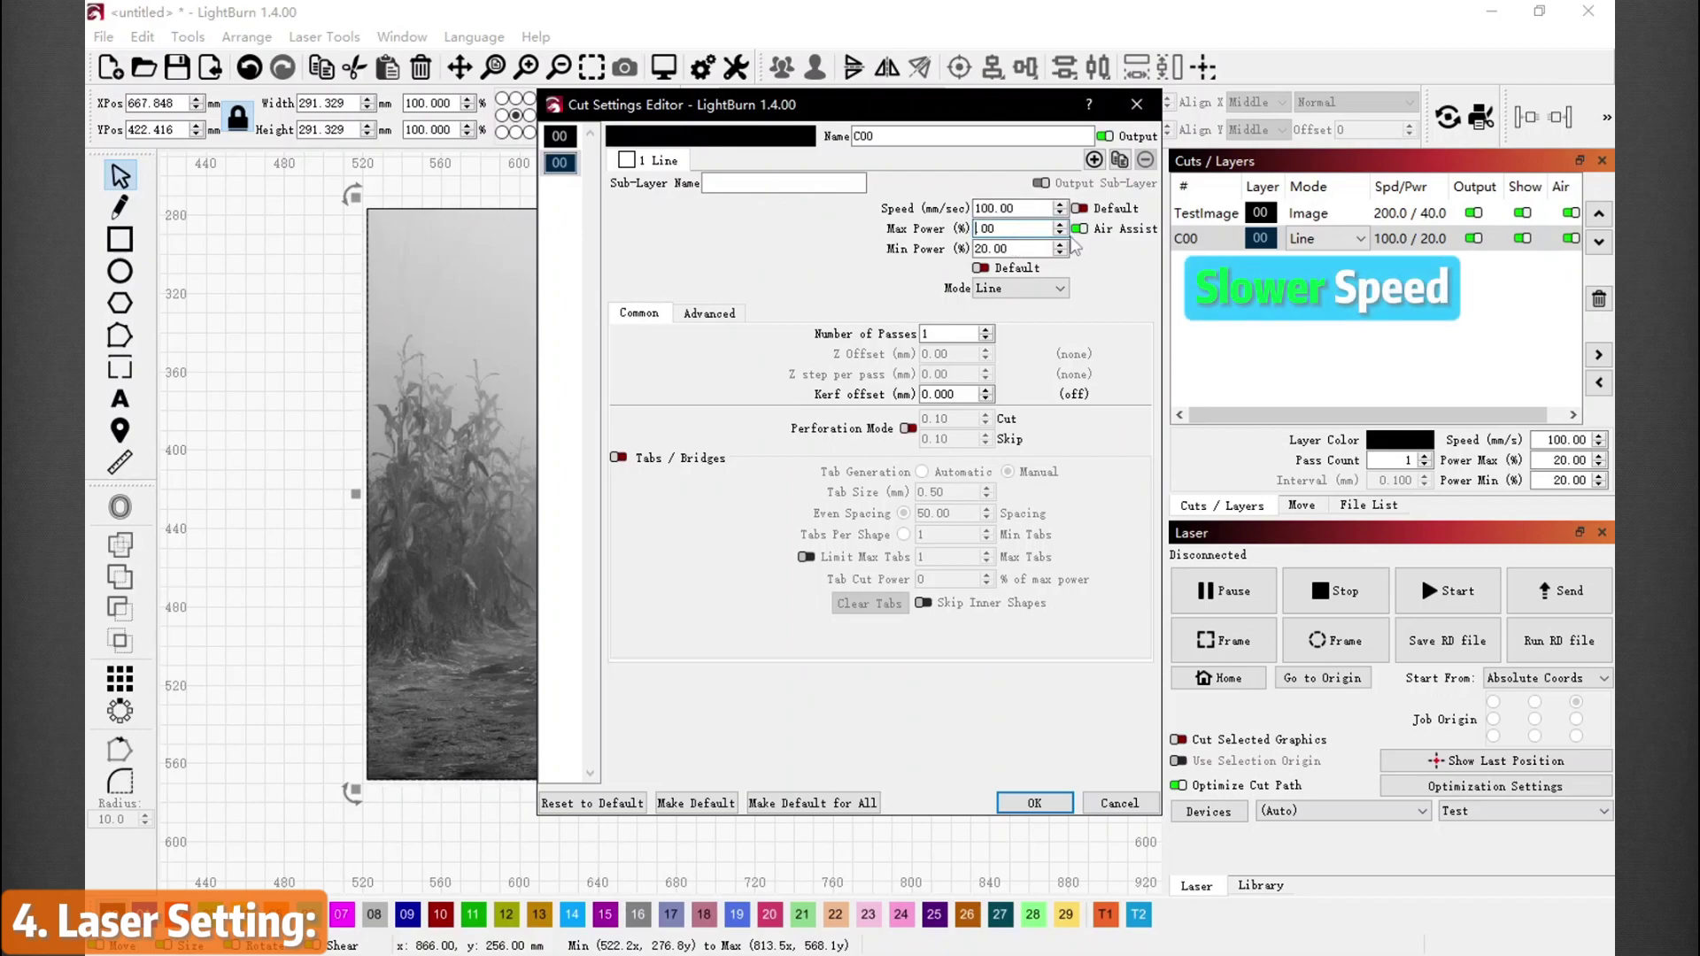
pyautogui.write('80.')
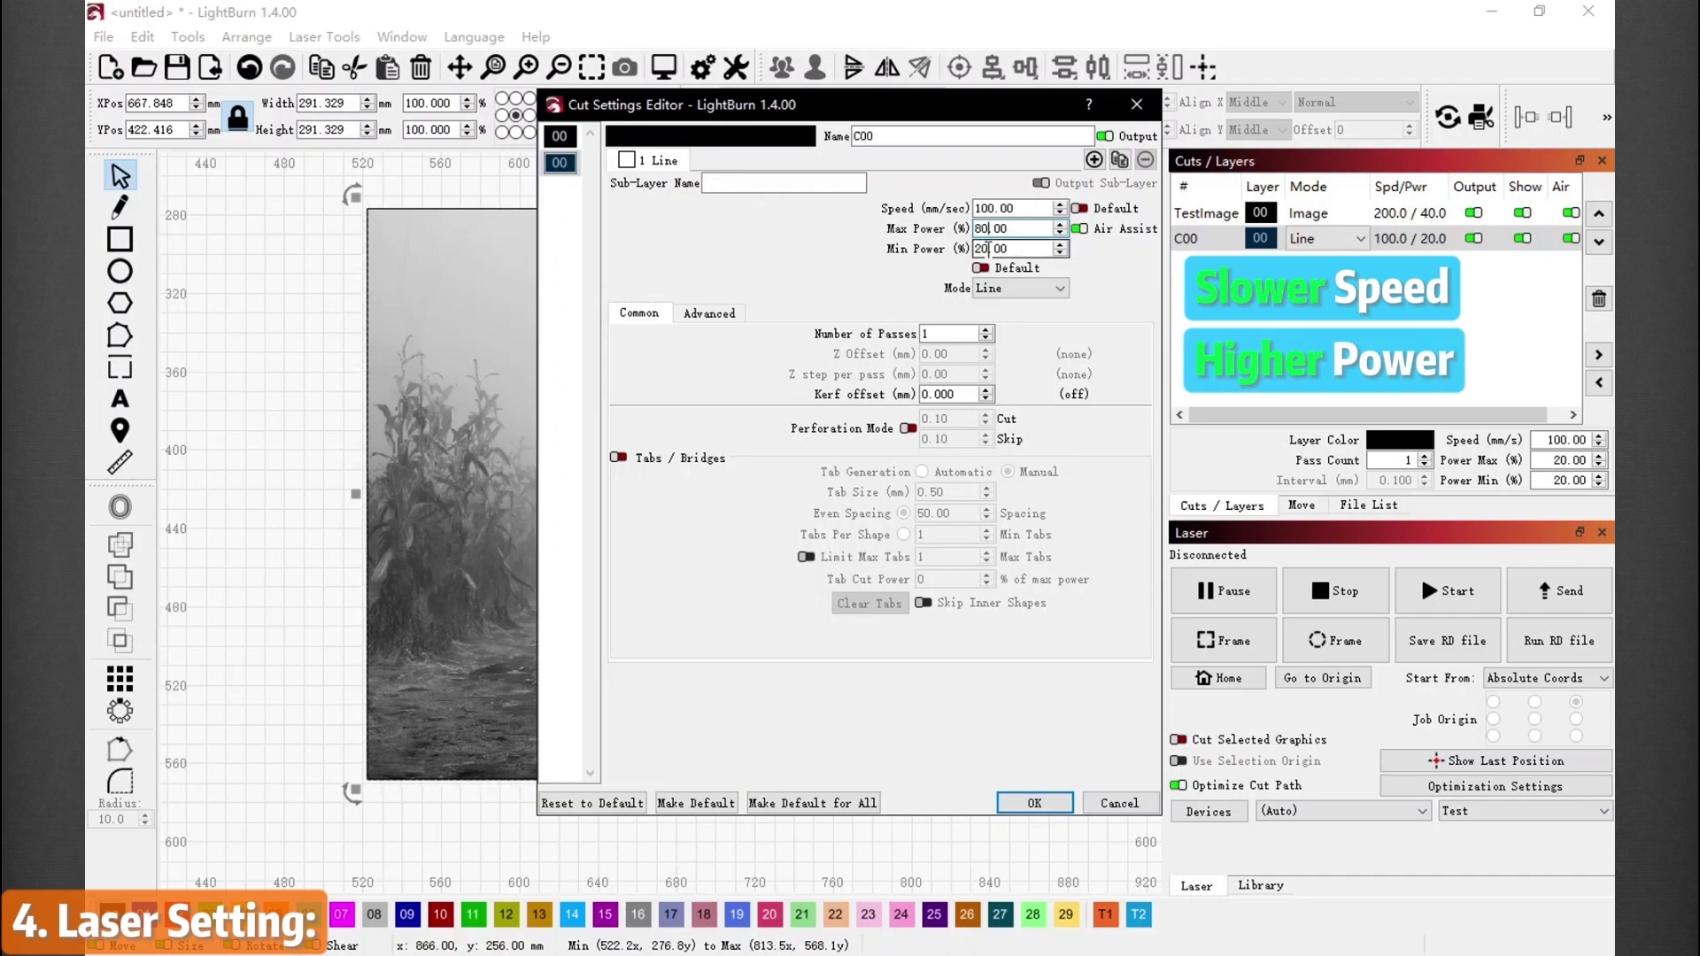
pyautogui.click(1041, 254)
pyautogui.press('Home')
pyautogui.press('Delete')
pyautogui.press('Delete')
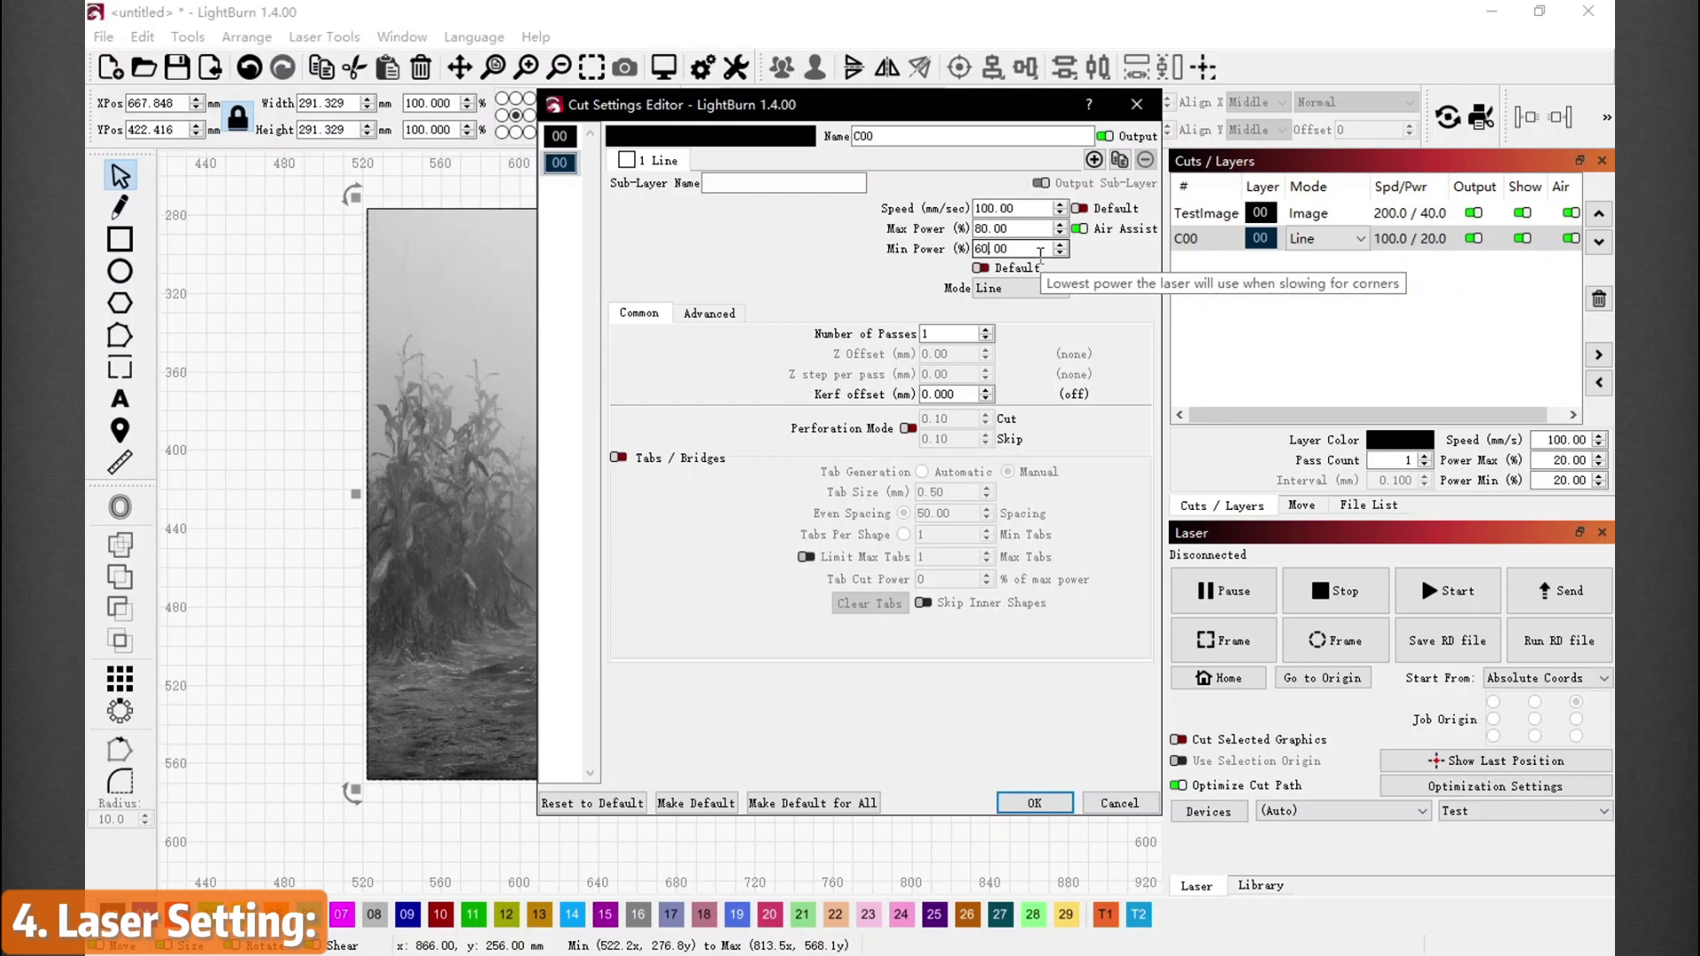
pyautogui.press('Return')
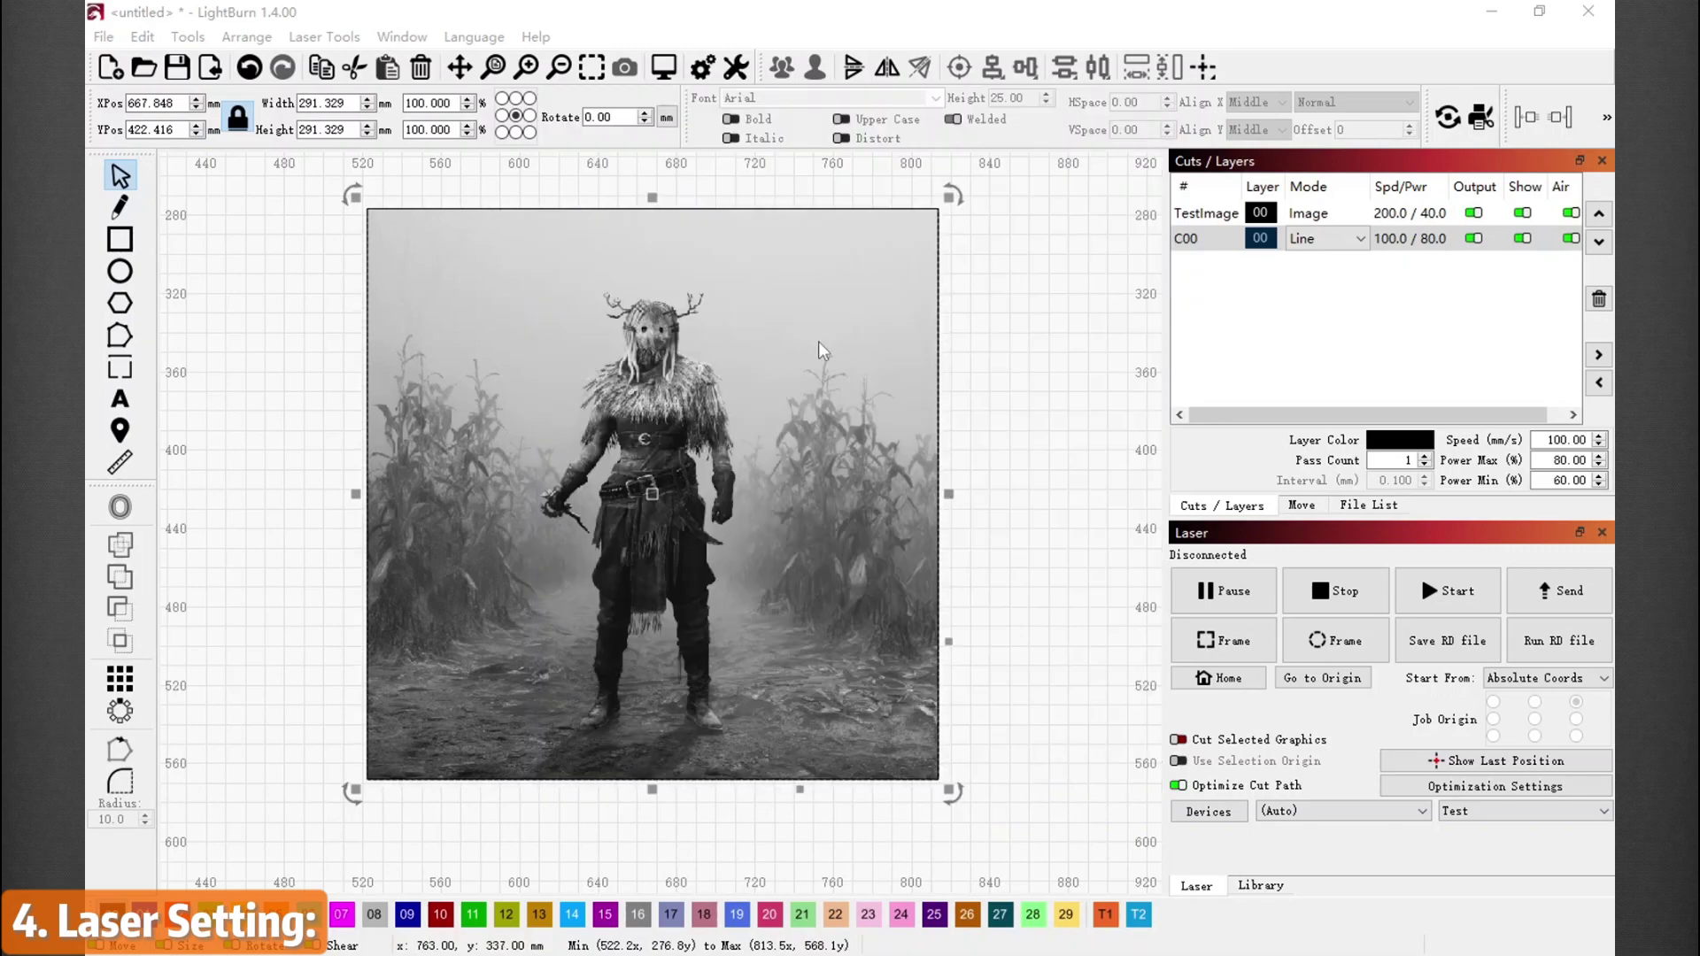
# - Open the job preview showing a 38:37 estimate and zoom around the rendered photo
pyautogui.click(671, 70)
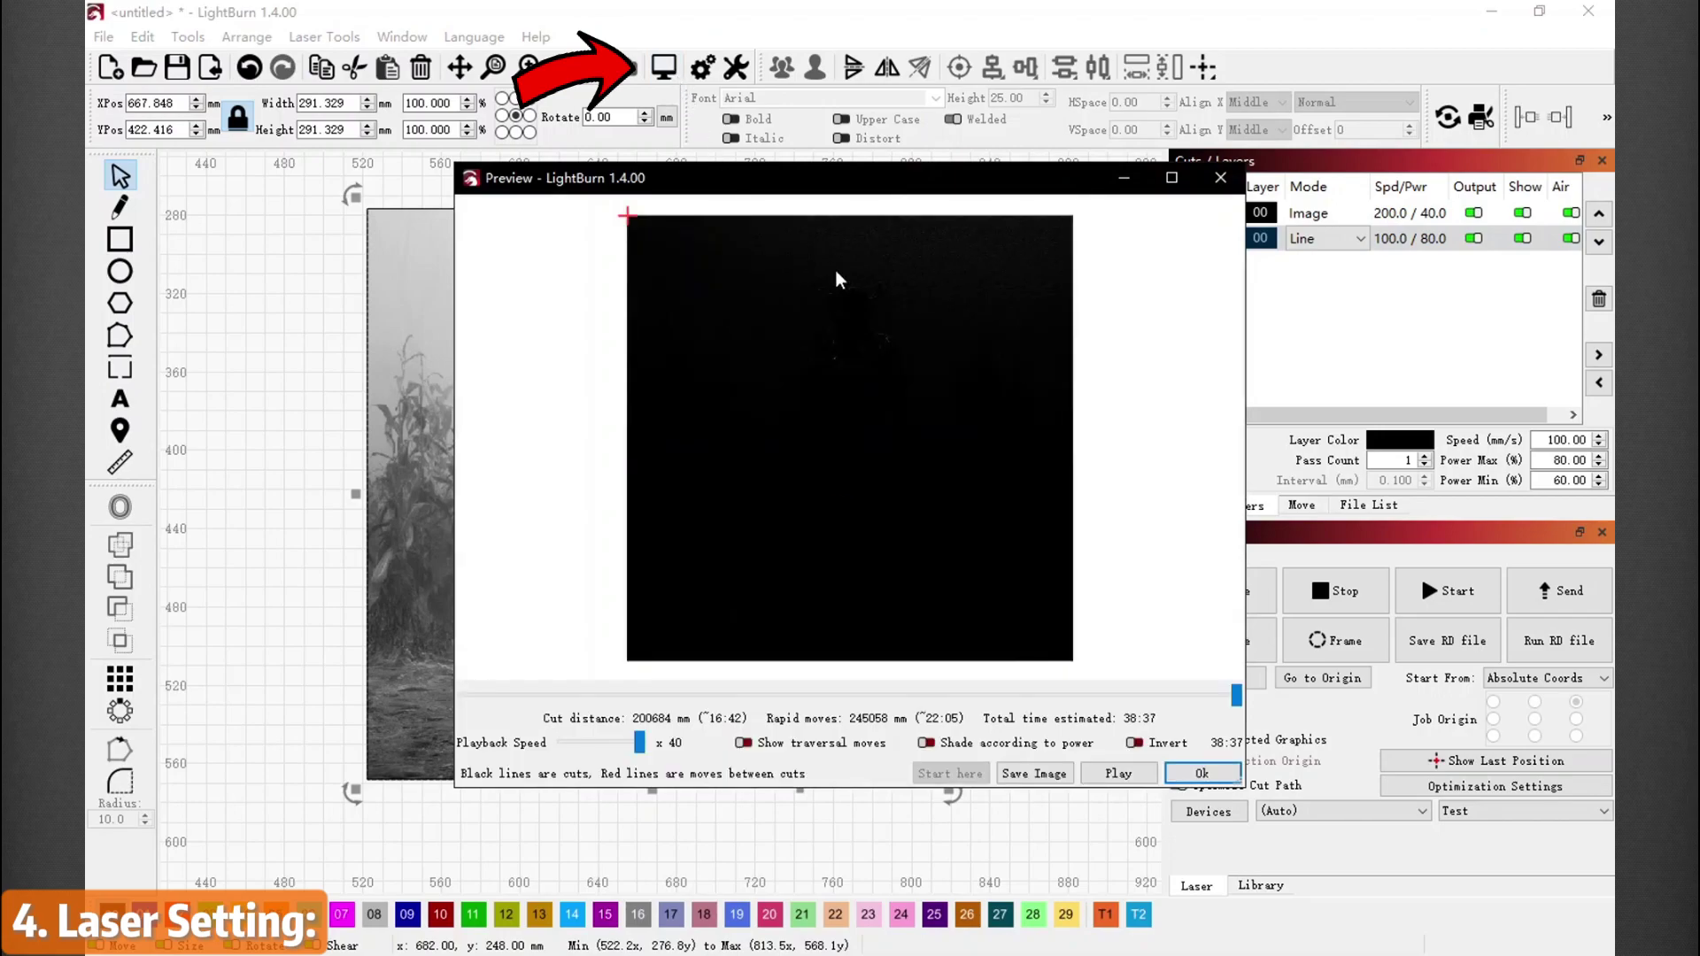
pyautogui.scroll(3, 885, 405)
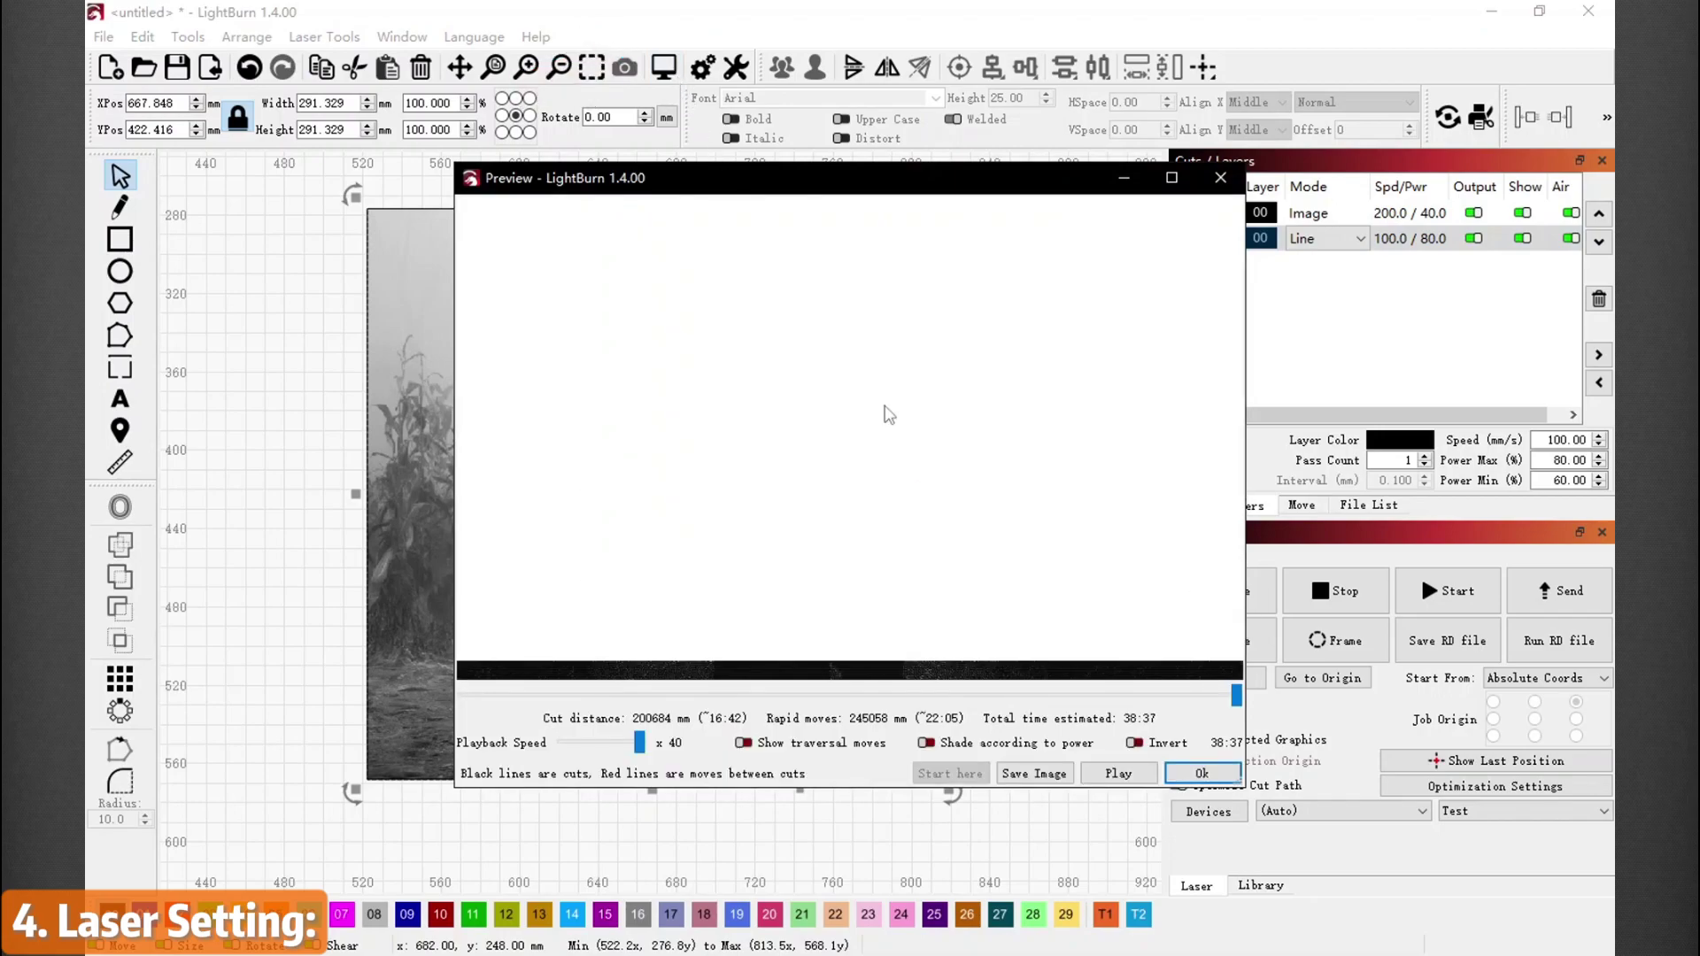
pyautogui.scroll(-1, 877, 403)
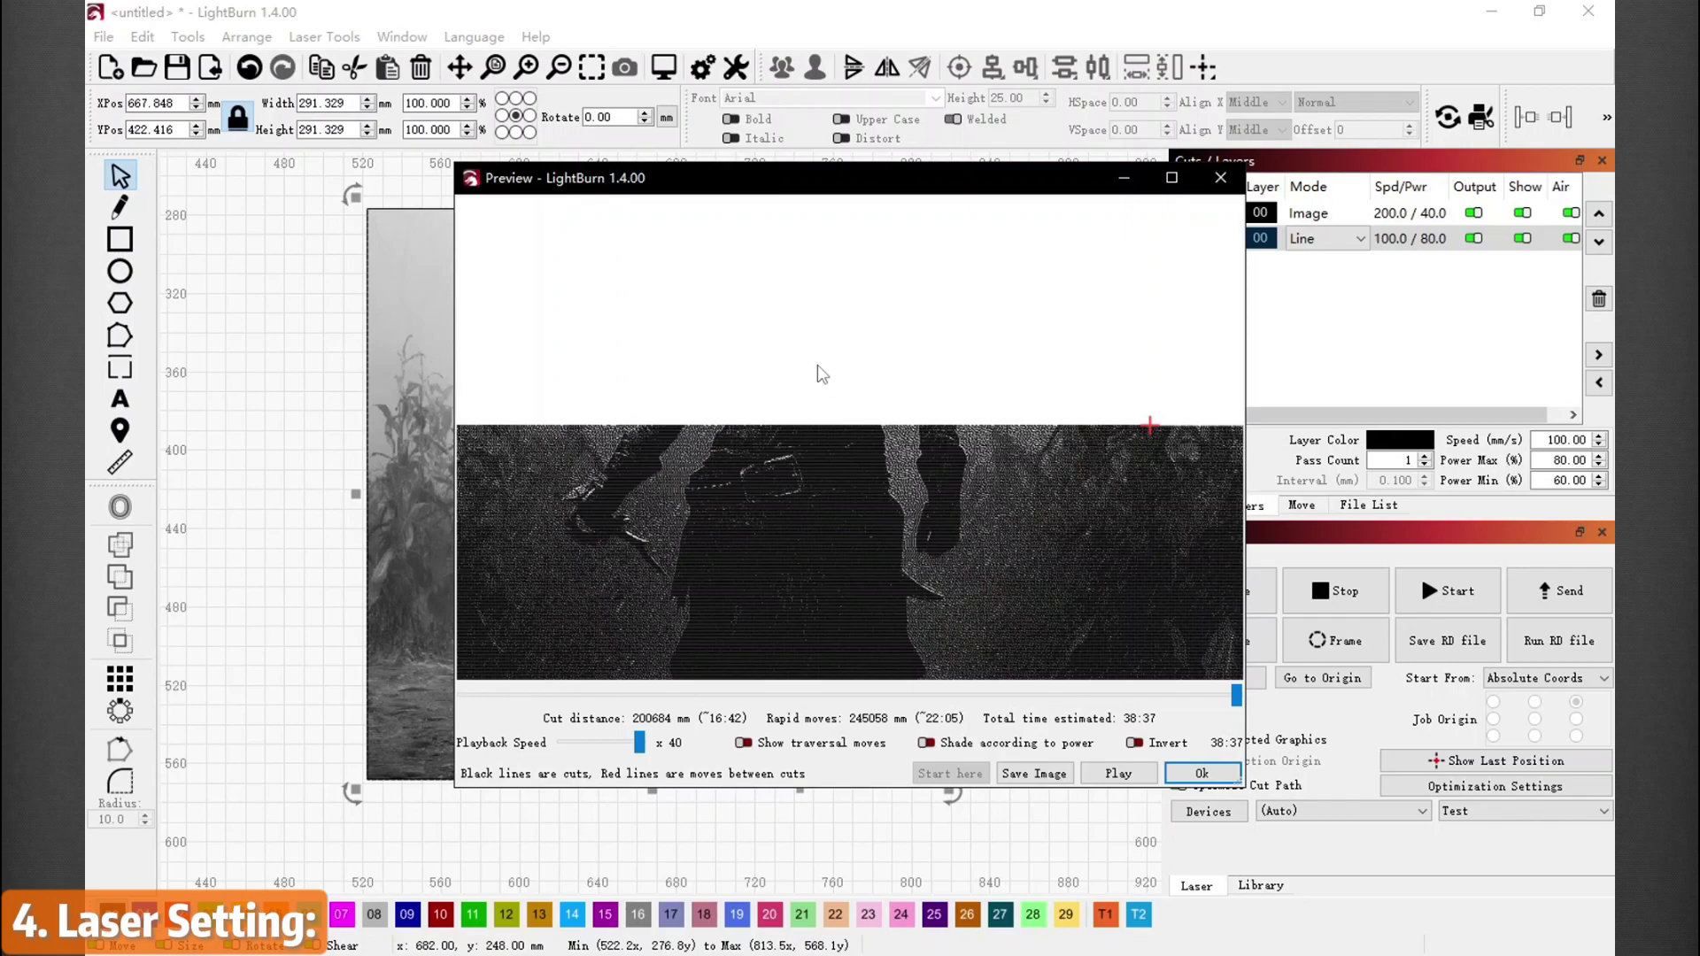
pyautogui.scroll(-1, 809, 344)
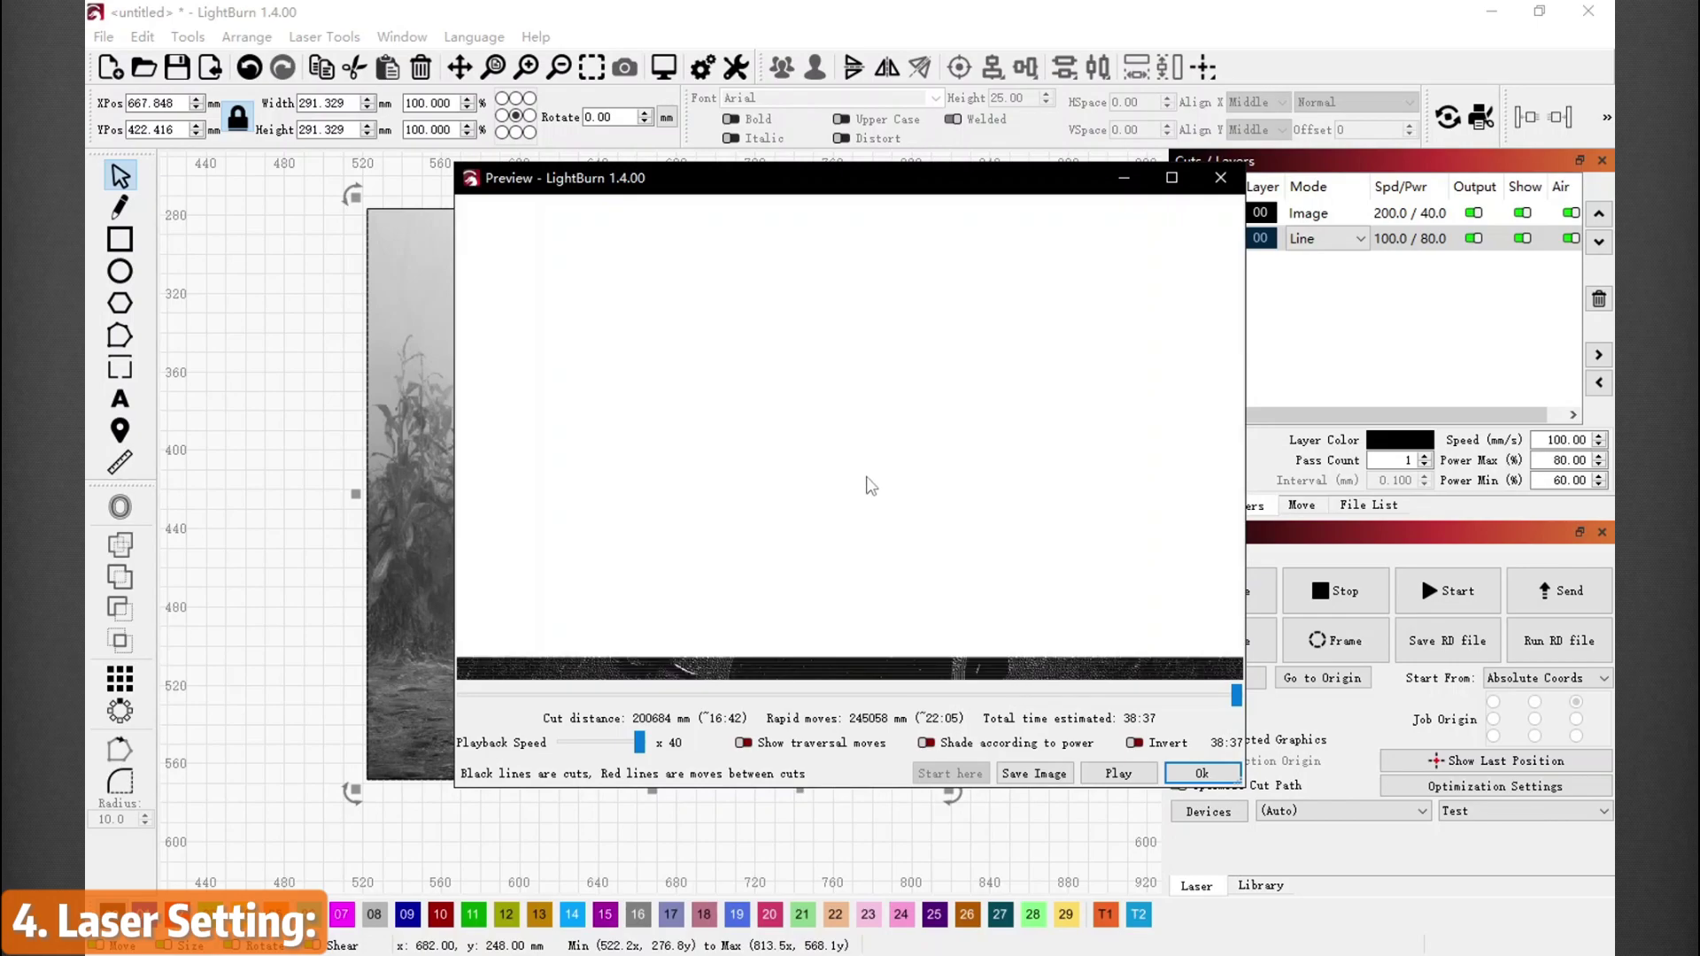
pyautogui.scroll(-1, 859, 429)
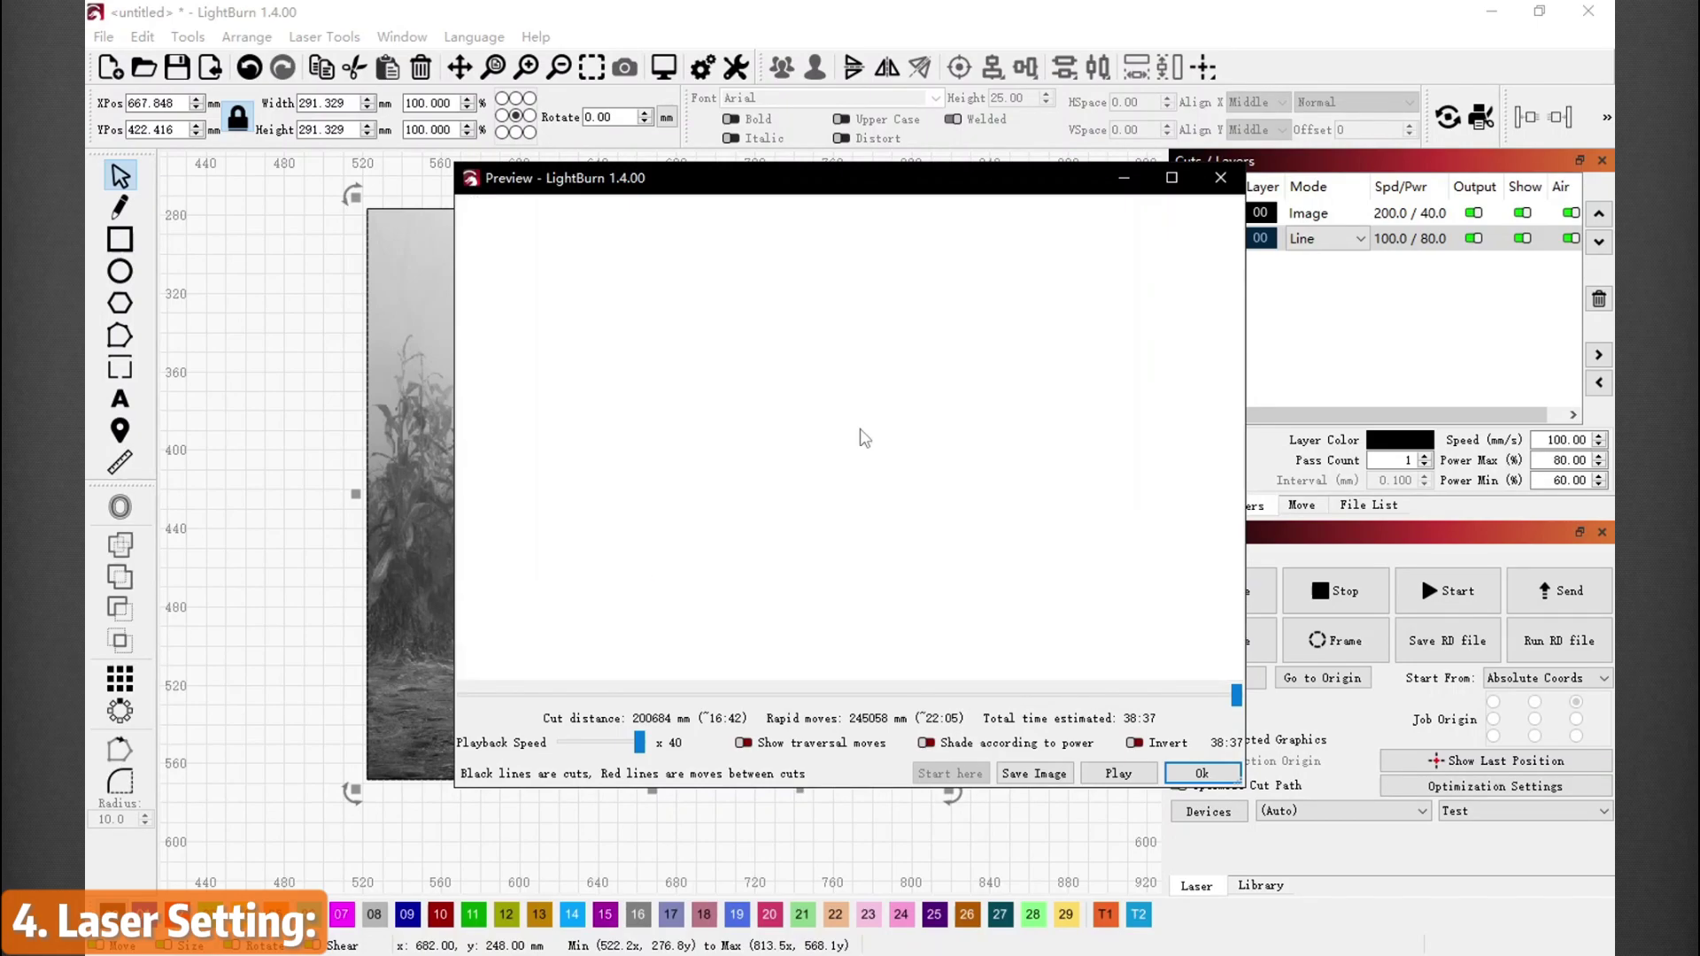
pyautogui.scroll(-1, 859, 428)
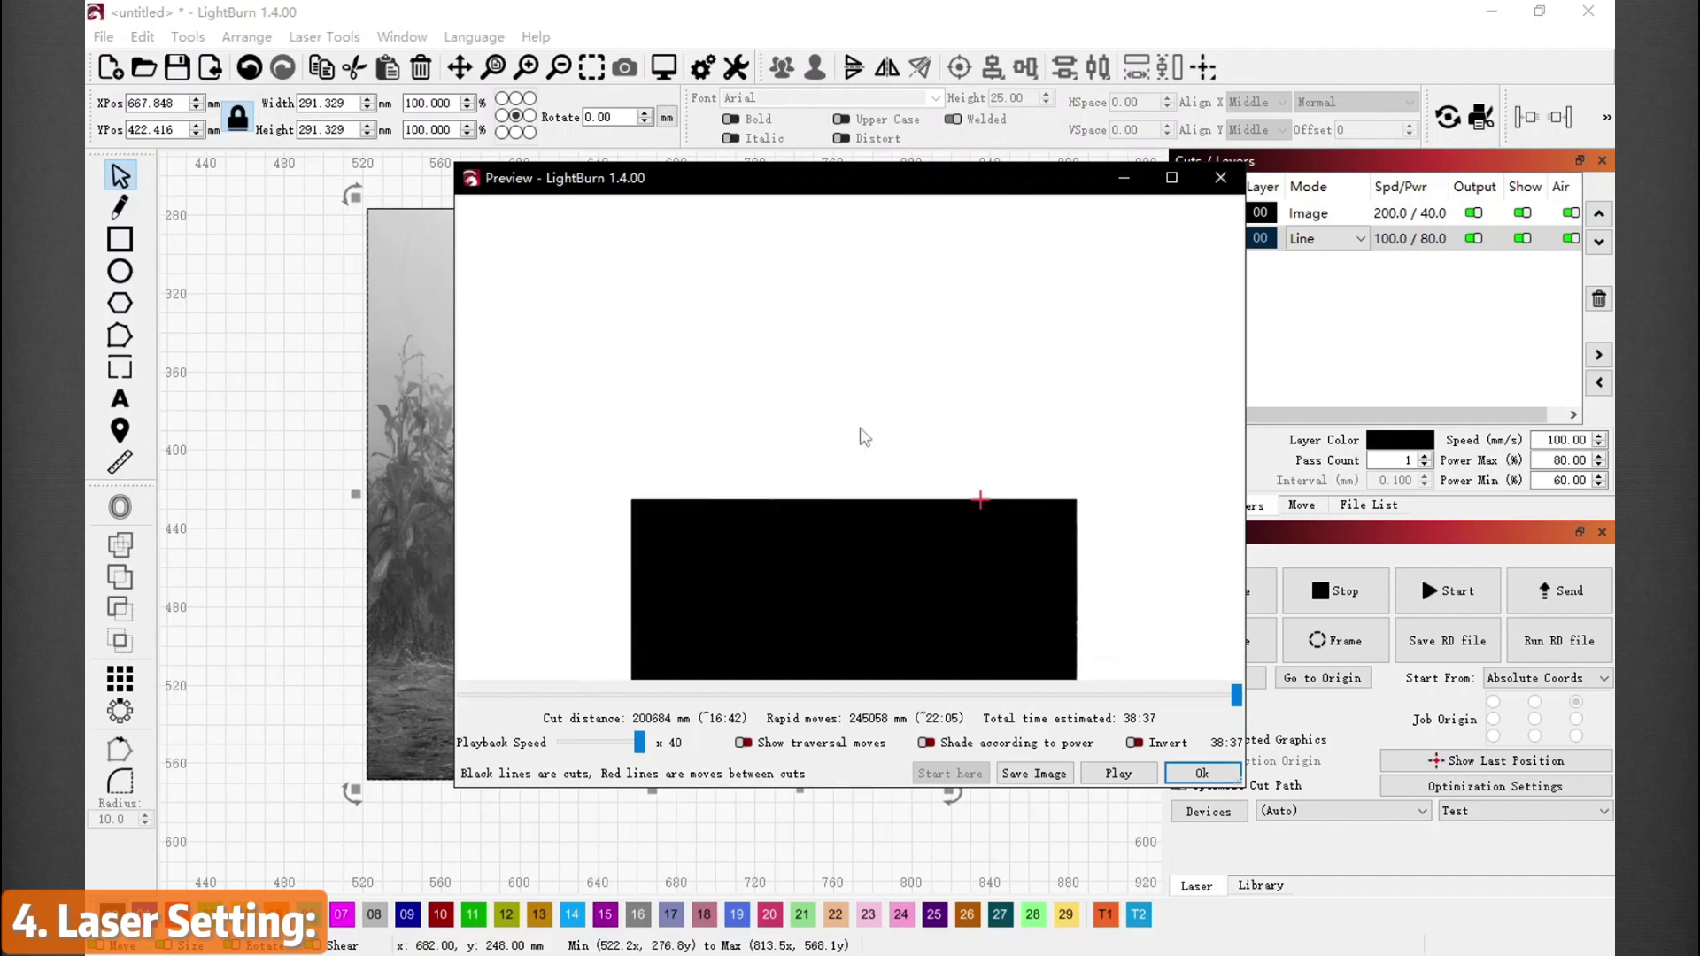
# - Turn on traversal moves in the preview and scrub the playback slider through the job
pyautogui.click(751, 745)
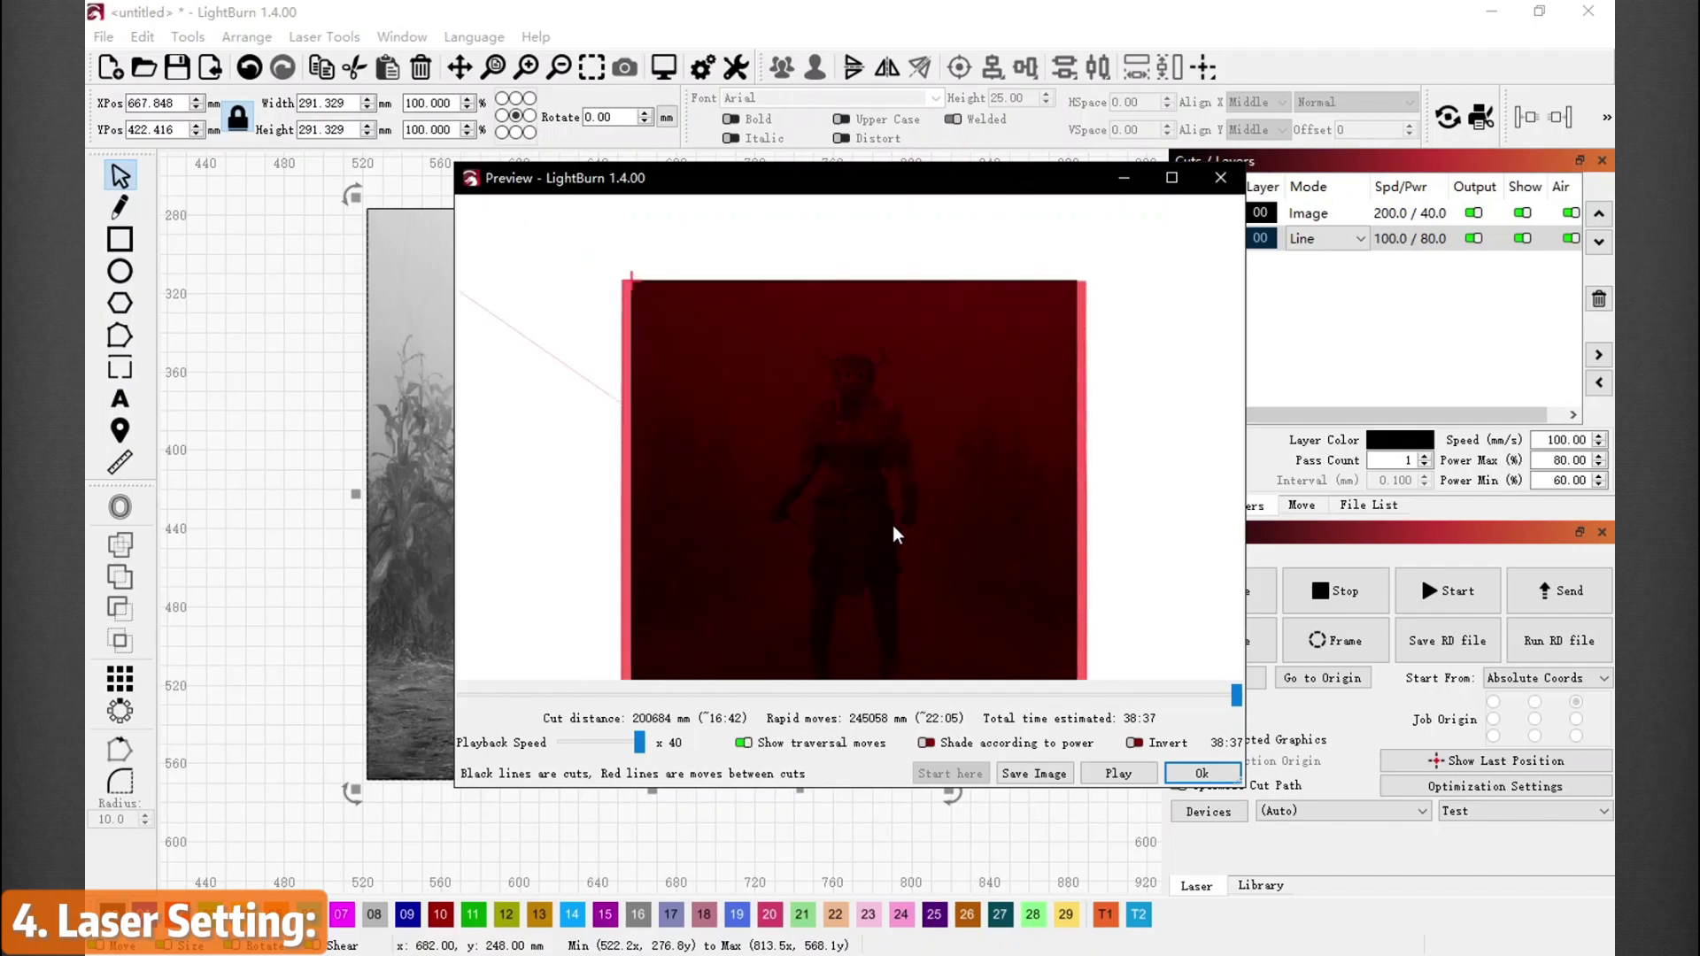
pyautogui.scroll(-1, 893, 523)
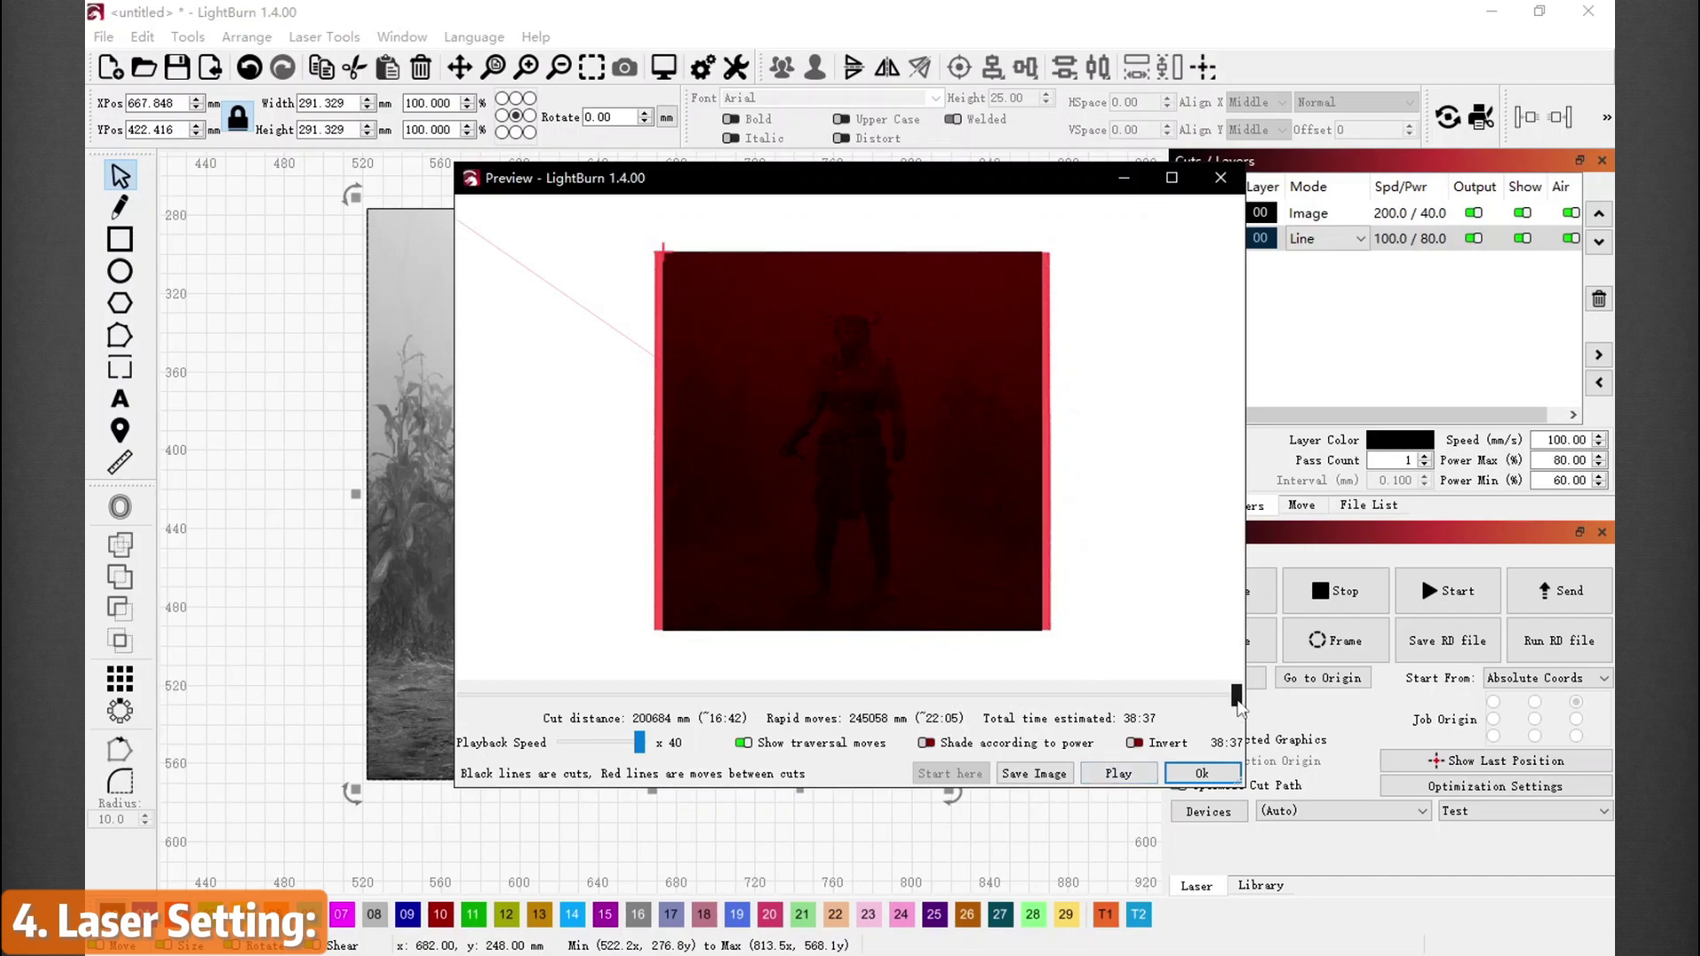
pyautogui.moveTo(1236, 696); pyautogui.dragTo(773, 706)
pyautogui.moveTo(658, 695); pyautogui.dragTo(1256, 704)
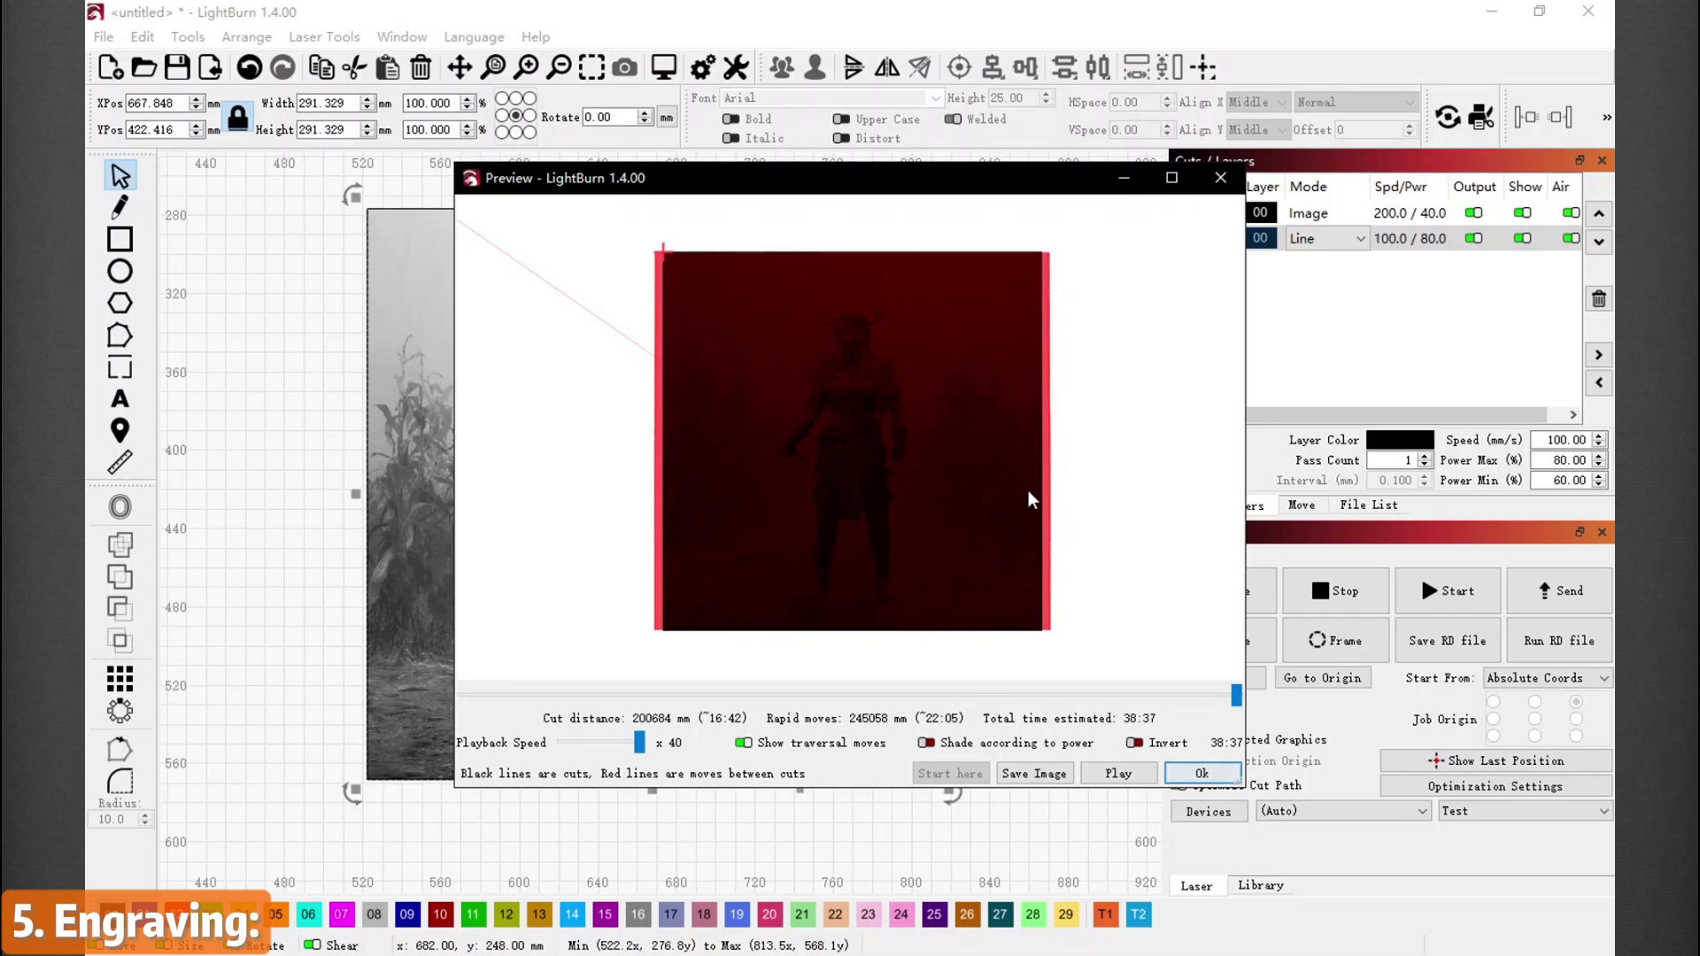
# - Zoom in to inspect the engraving scan lines, then close the preview with Ok
pyautogui.scroll(5, 1019, 456)
pyautogui.scroll(3, 1020, 456)
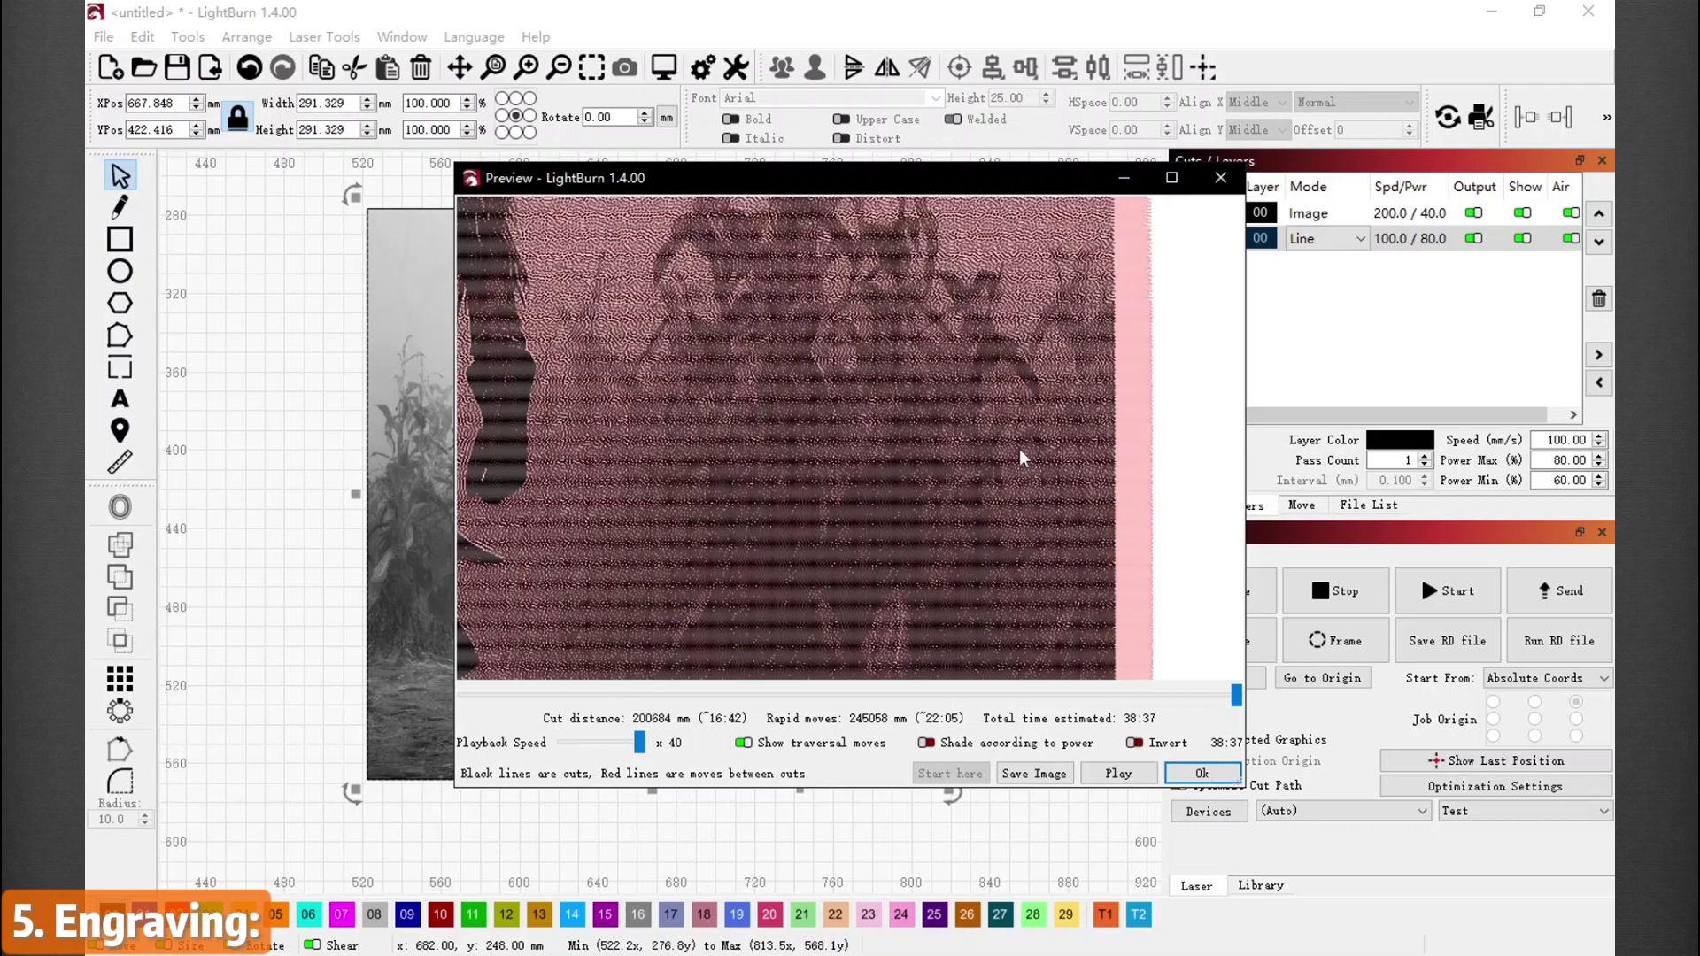
pyautogui.scroll(3, 1006, 466)
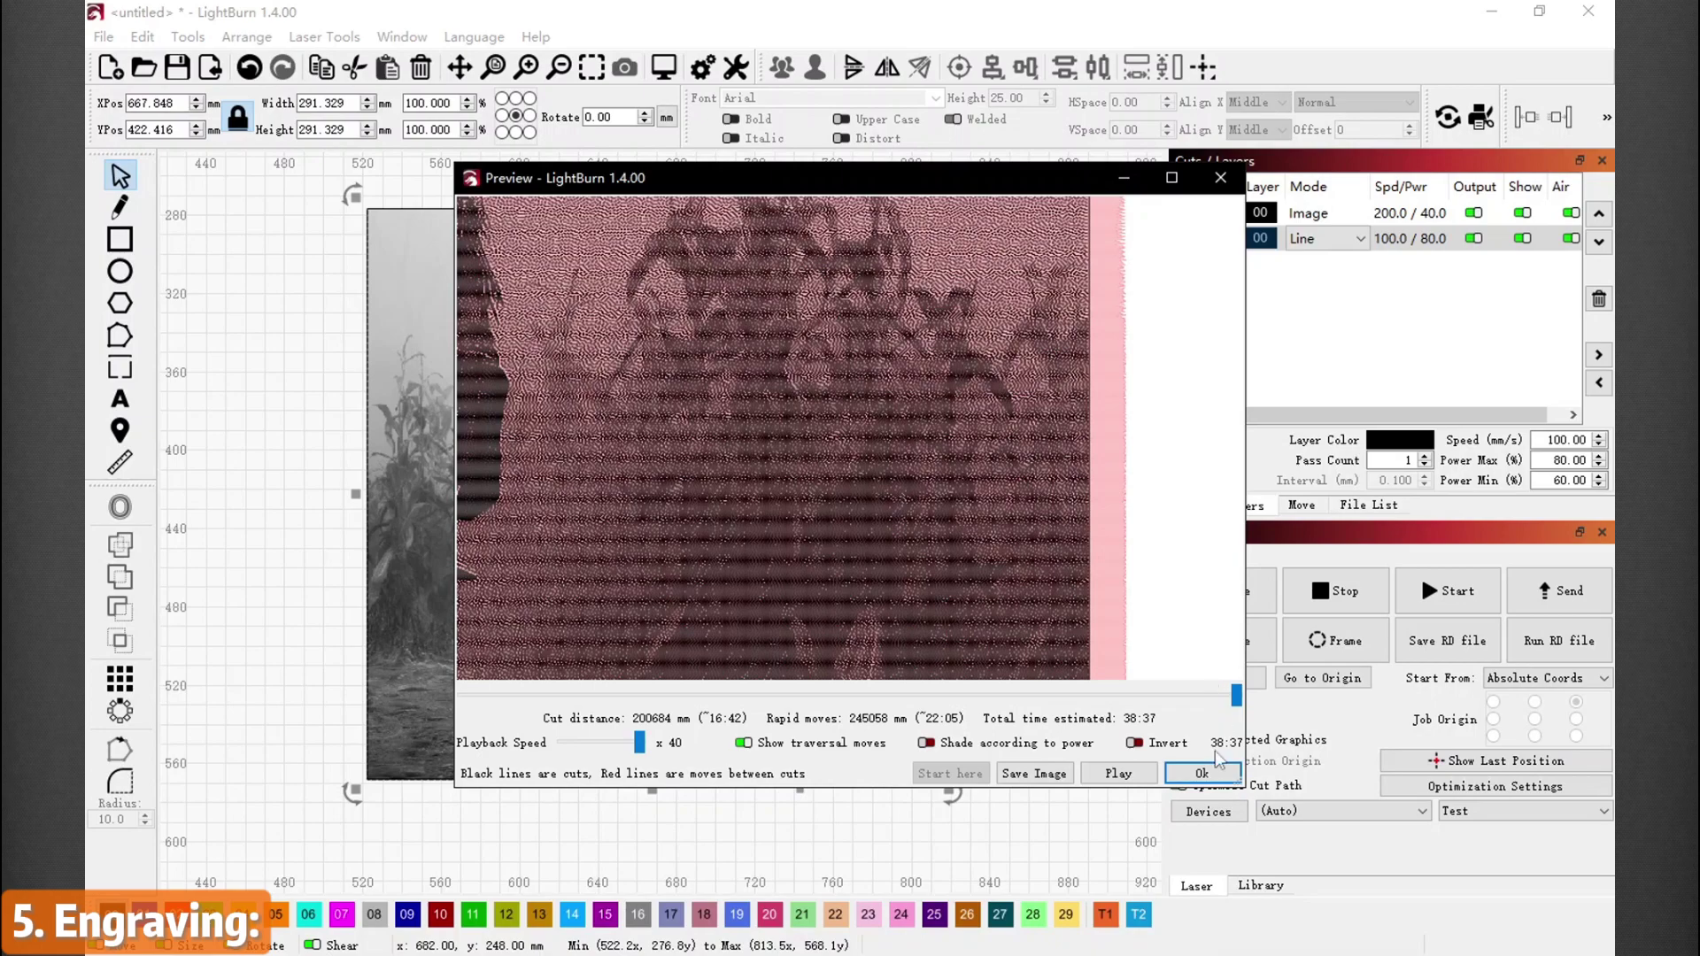
pyautogui.click(1202, 773)
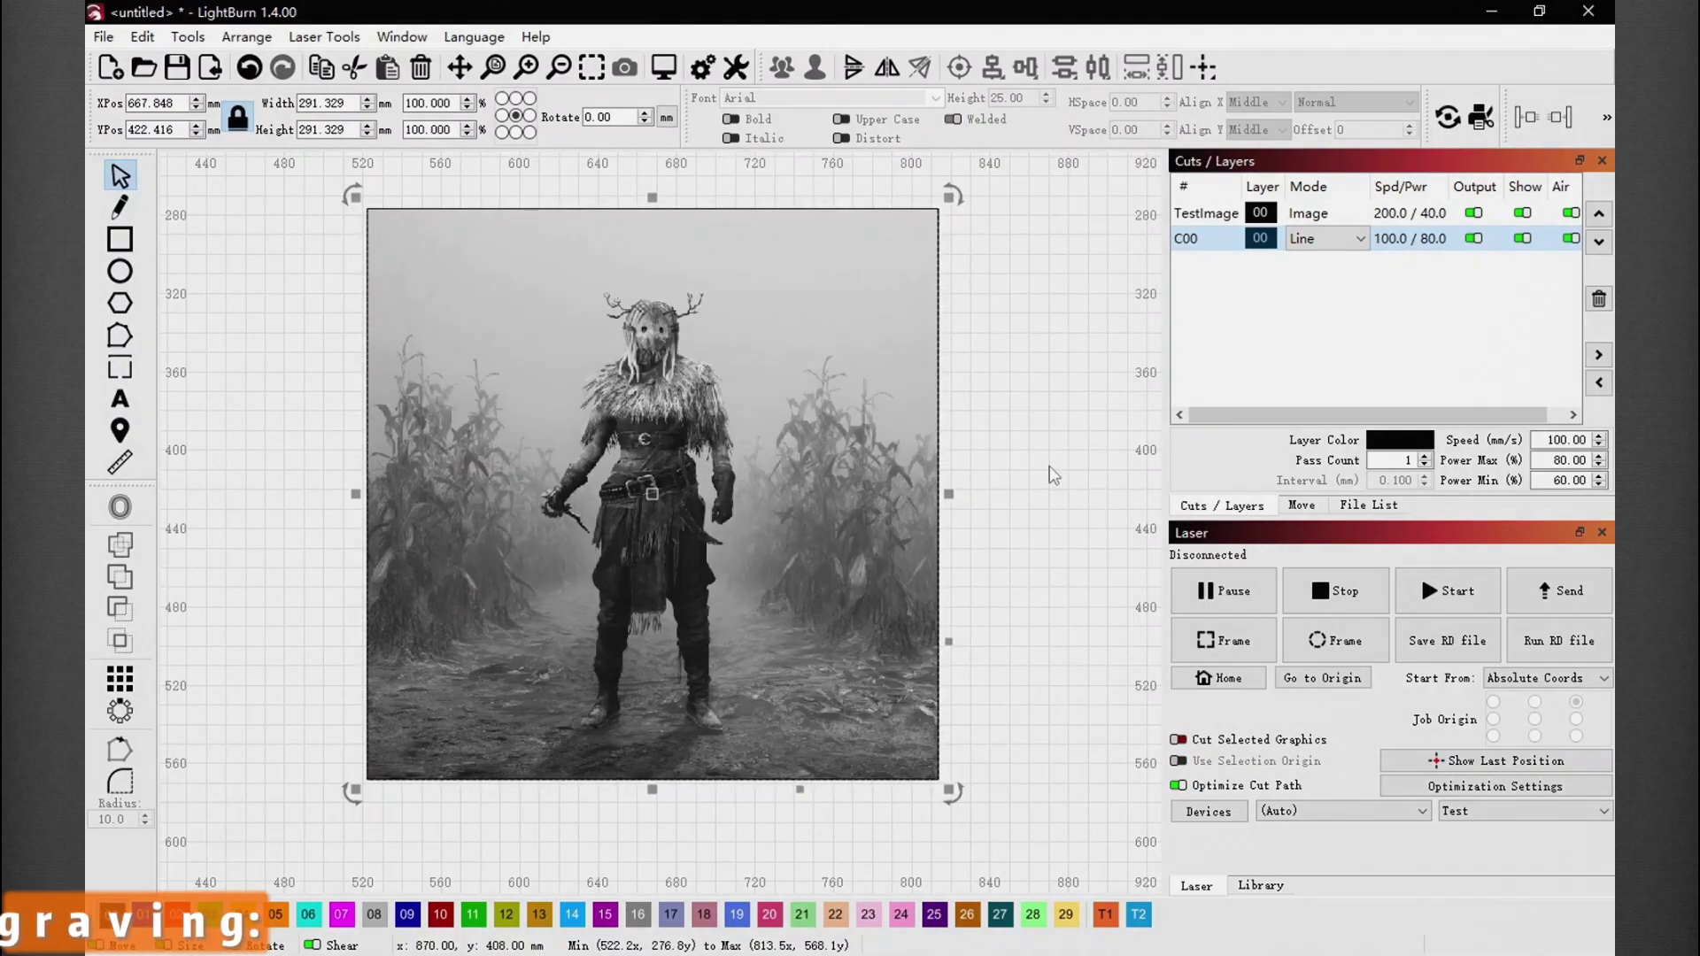